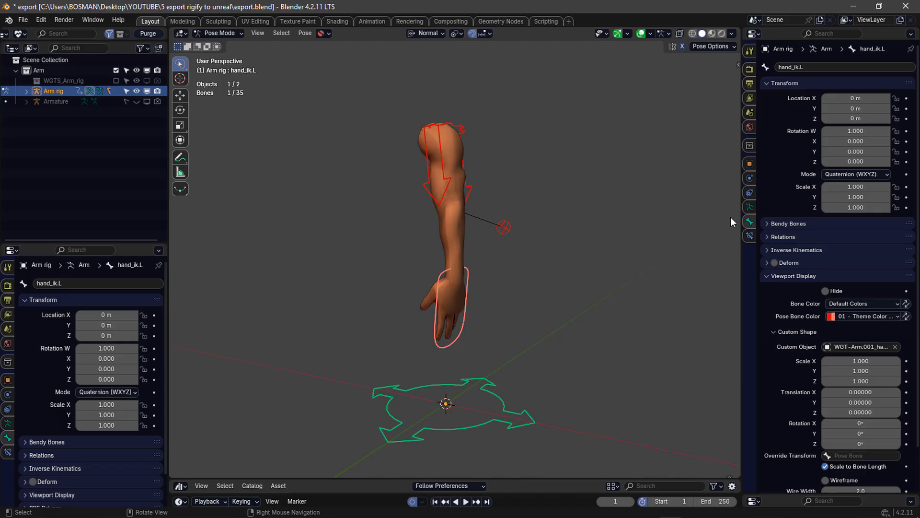
# Step: Show only the DEF bone collection and set the arm rig's bones to display in front of the mesh
pyautogui.click(749, 206)
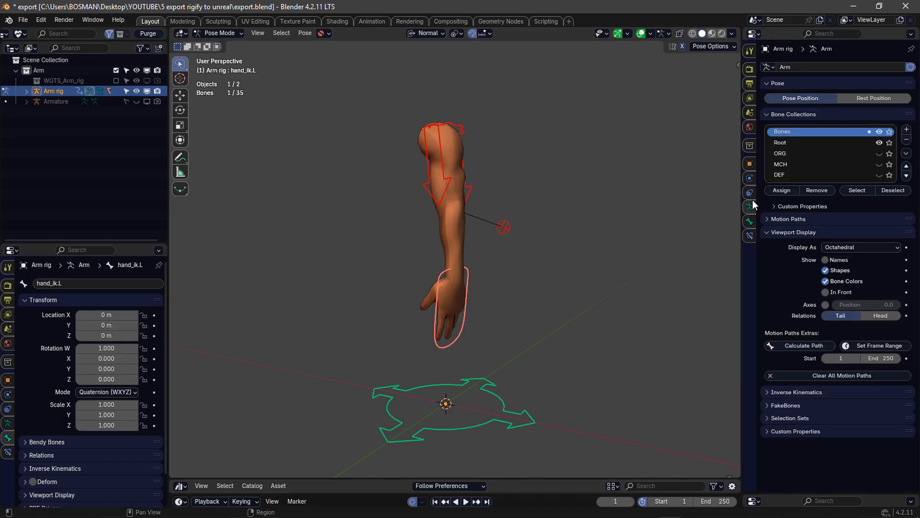
pyautogui.click(879, 175)
pyautogui.click(890, 175)
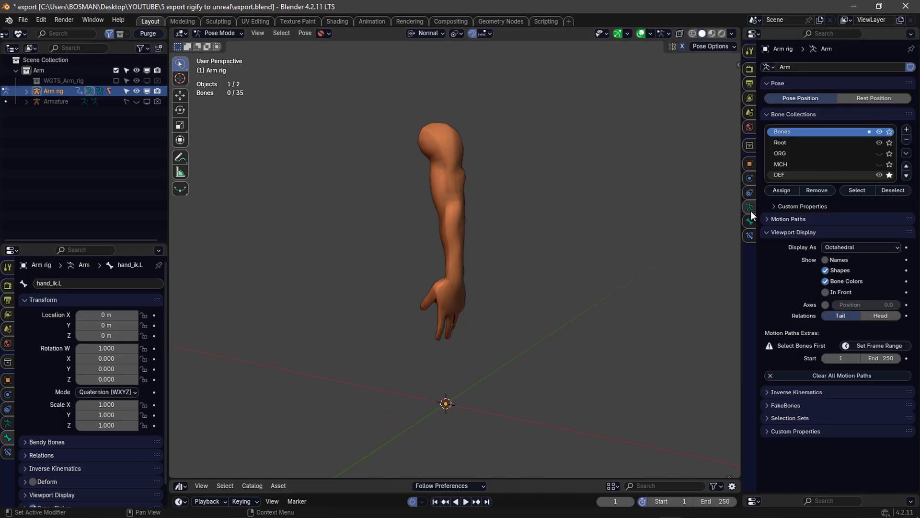
pyautogui.press('b')
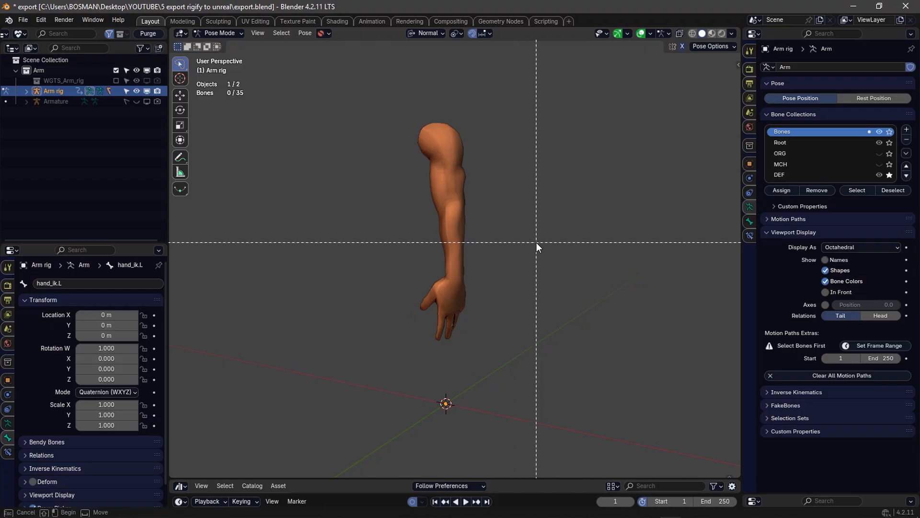
pyautogui.press('Escape')
pyautogui.press('n')
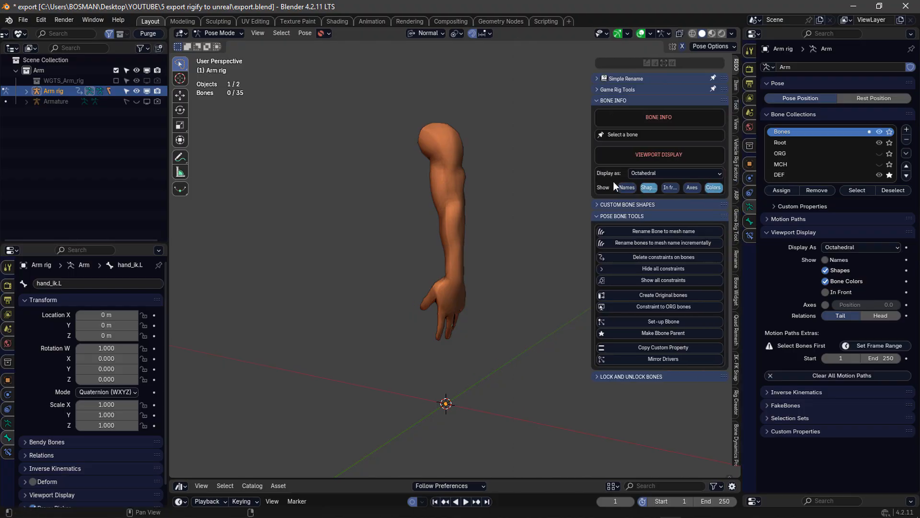
pyautogui.click(665, 187)
pyautogui.moveTo(456, 253); pyautogui.dragTo(431, 341, button='middle')
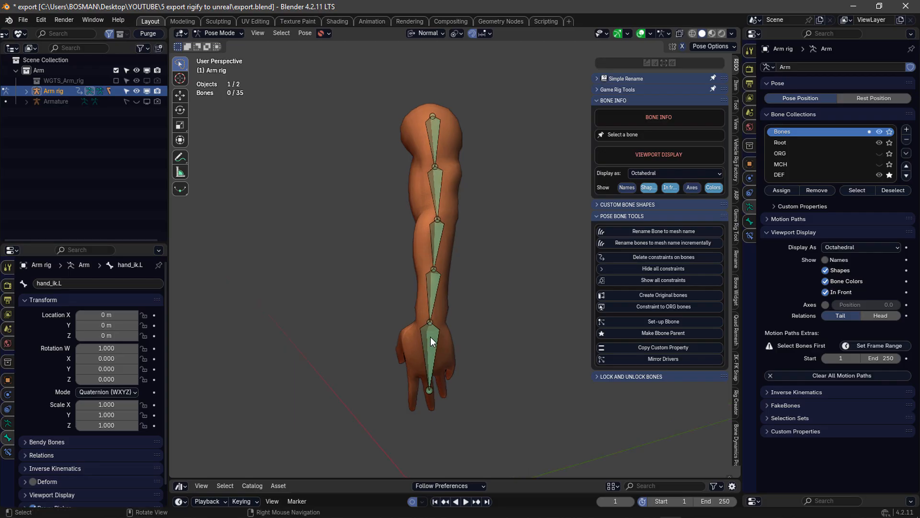
# Step: In Edit Mode, disconnect all five deform bones from upper arm to hand while keeping their parents
pyautogui.click(430, 337)
pyautogui.keyDown('ctrl'); pyautogui.click(435, 242); pyautogui.keyUp('ctrl')
pyautogui.moveTo(438, 193); pyautogui.dragTo(452, 221, button='middle')
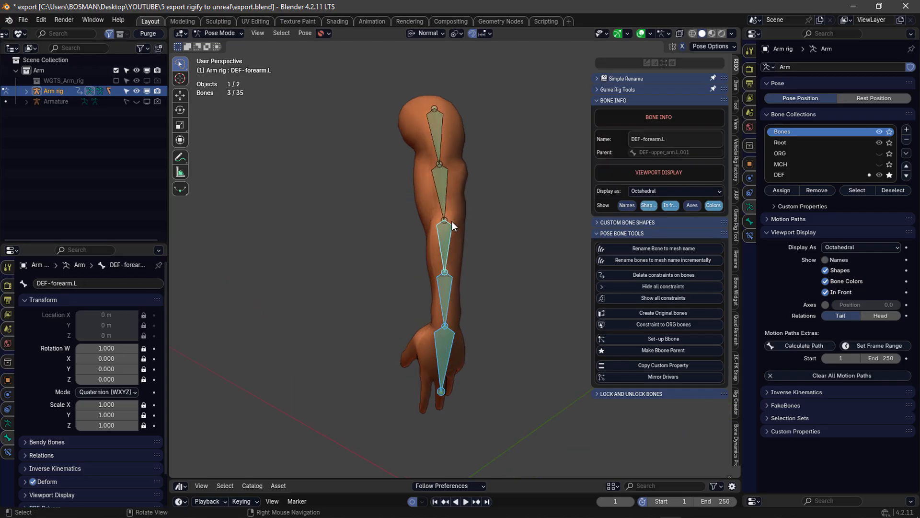
pyautogui.click(445, 186)
pyautogui.press('Tab')
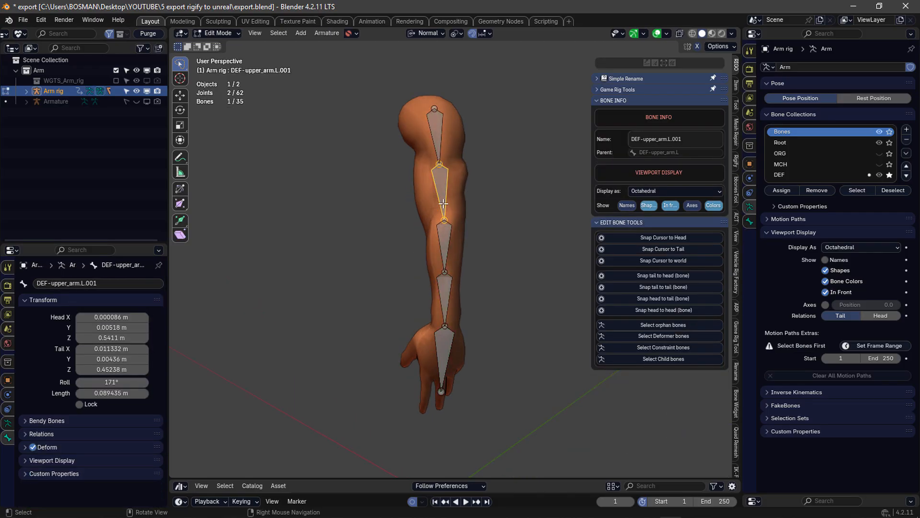
pyautogui.keyDown('ctrl'); pyautogui.click(439, 334); pyautogui.keyUp('ctrl')
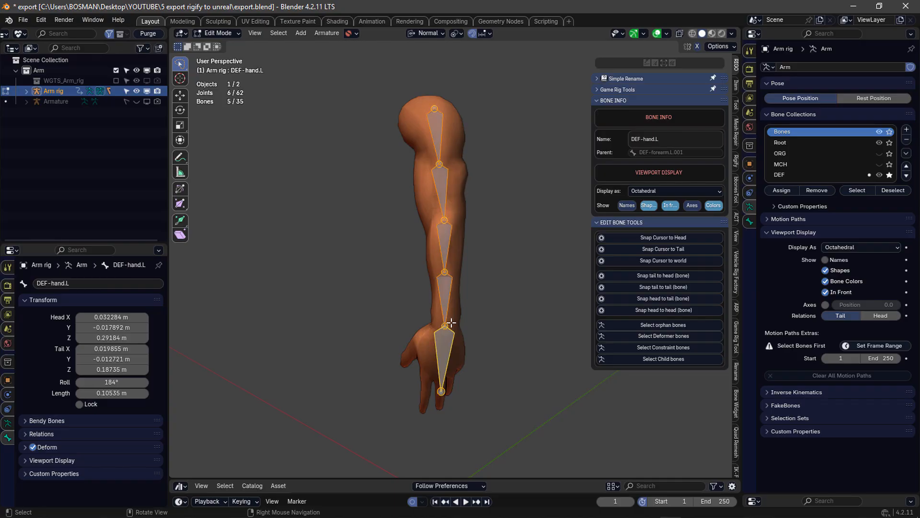
pyautogui.hotkey('alt', 'p')
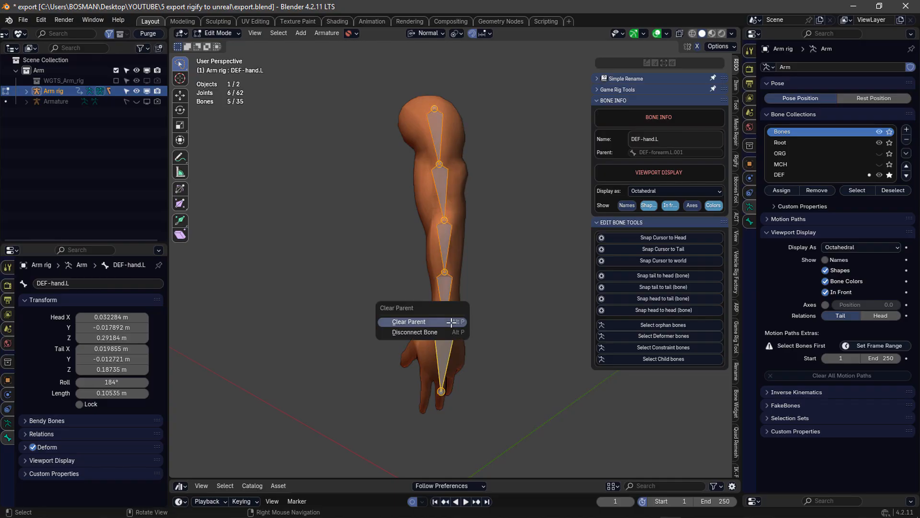
pyautogui.click(449, 333)
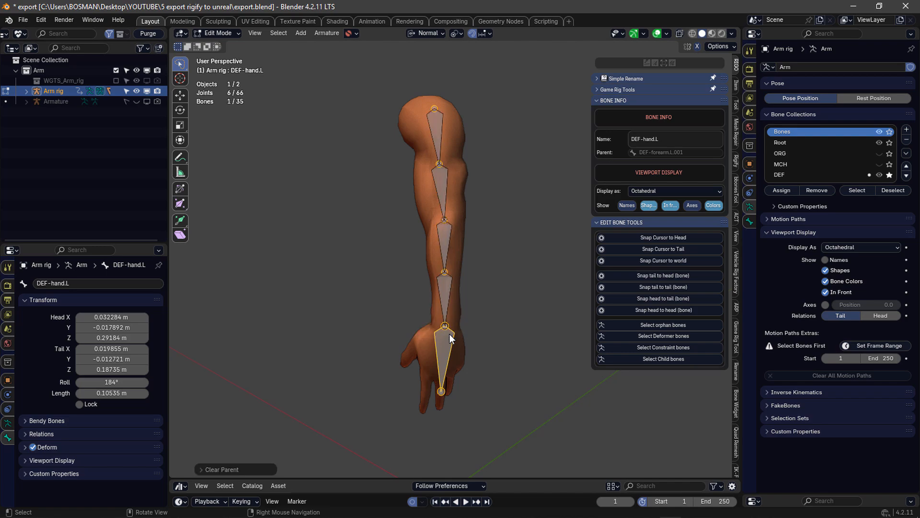
# Step: Test-move the lower forearm bone to check that it is disconnected from its neighbours
pyautogui.click(446, 289)
pyautogui.press('g')
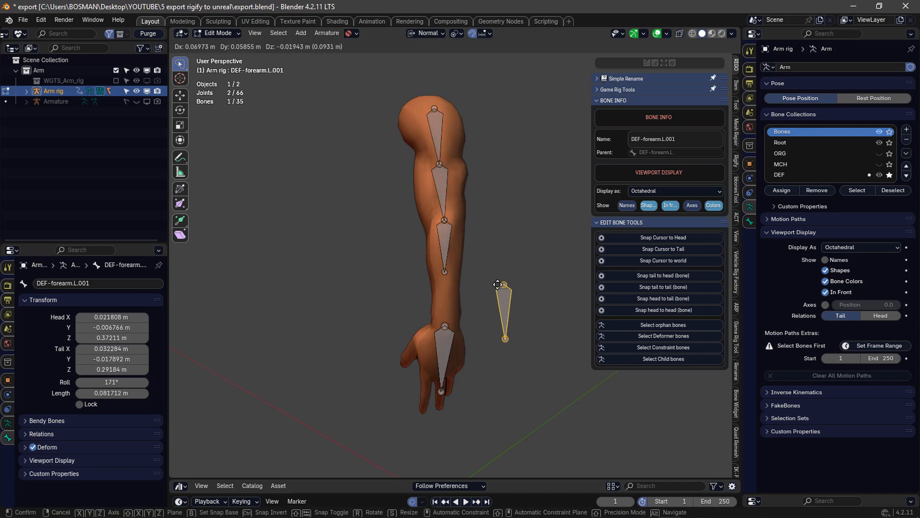
pyautogui.press('Escape')
pyautogui.click(440, 238)
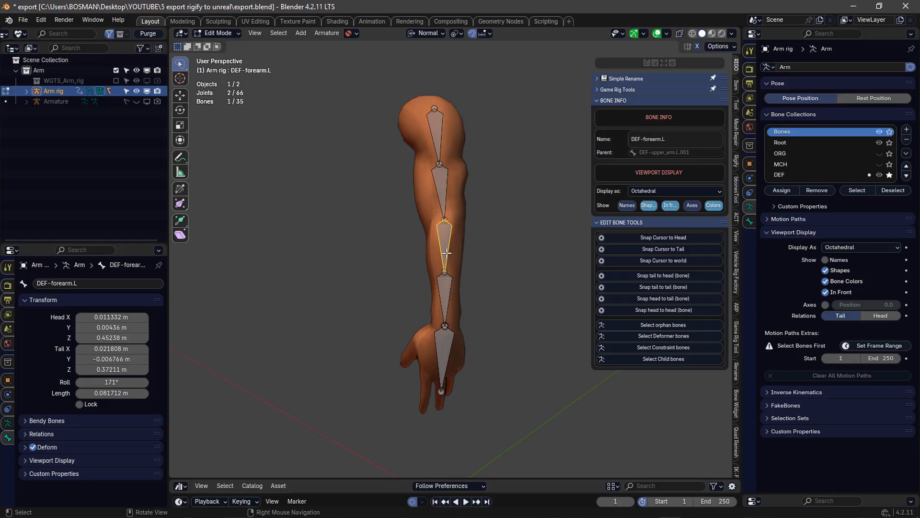
# Step: Select all linked deform bones and replace "-" with "_" in their names, using Bone as the Simple Rename target
pyautogui.click(436, 140)
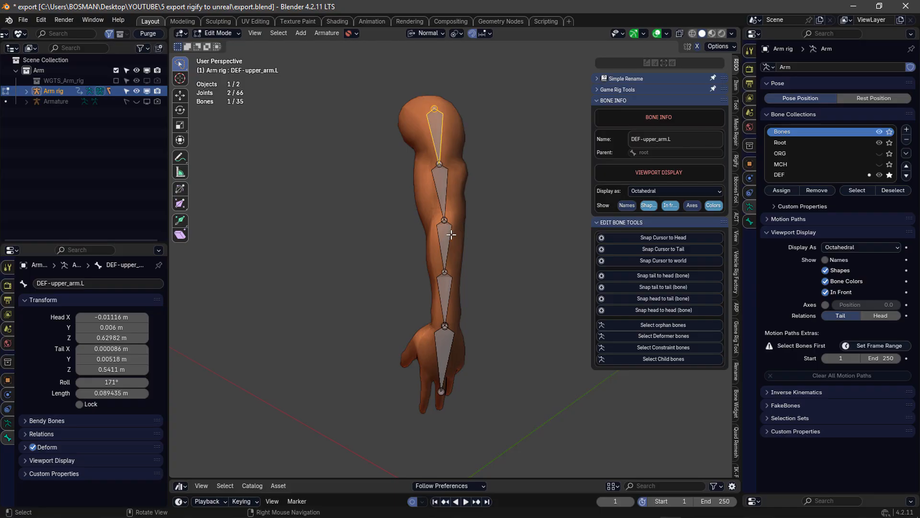
pyautogui.hotkey('ctrl', 'l')
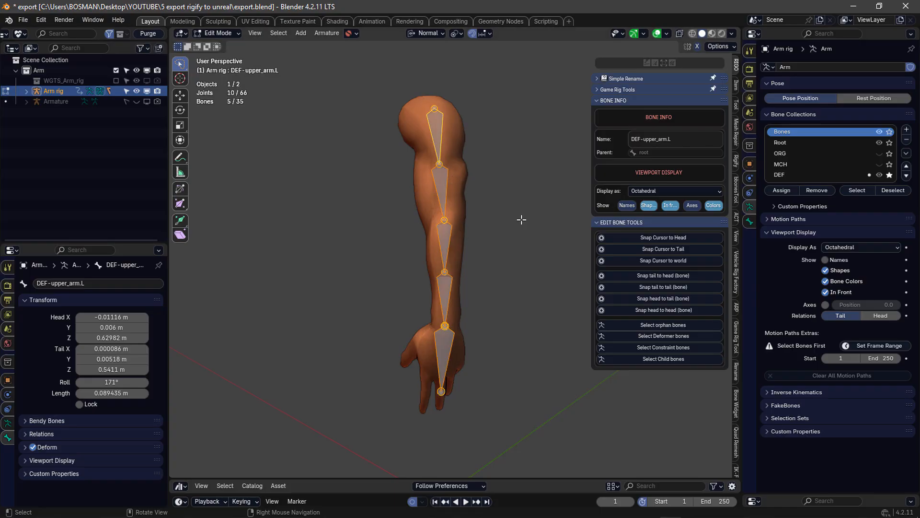
pyautogui.click(647, 79)
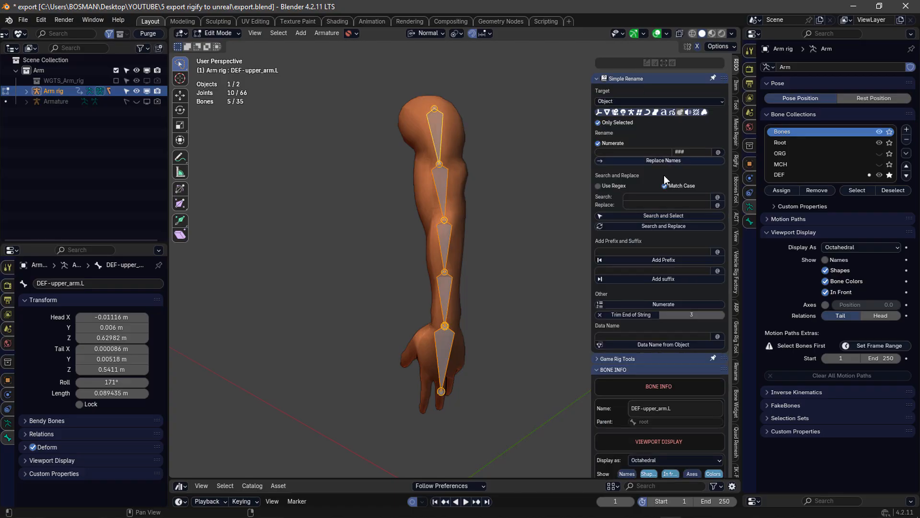
pyautogui.click(628, 197)
pyautogui.click(635, 204)
pyautogui.write('_')
pyautogui.click(655, 226)
pyautogui.click(644, 102)
pyautogui.click(637, 152)
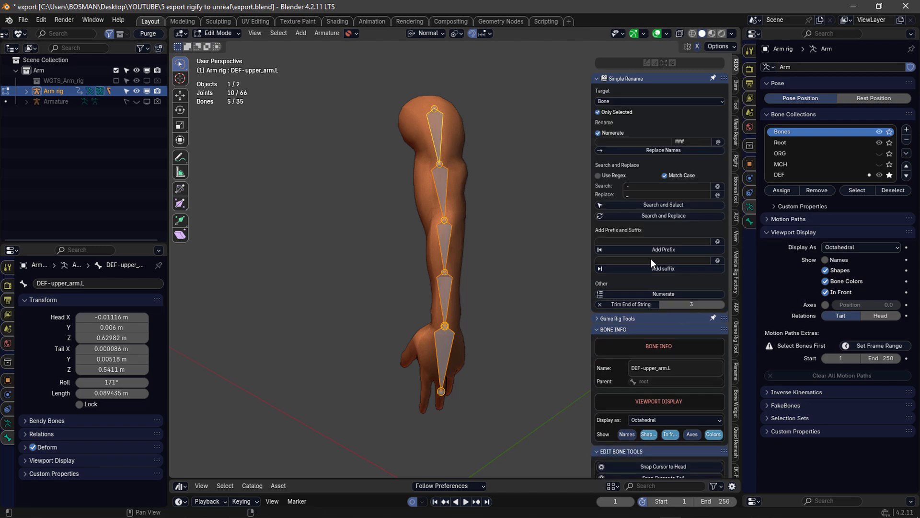
pyautogui.click(659, 215)
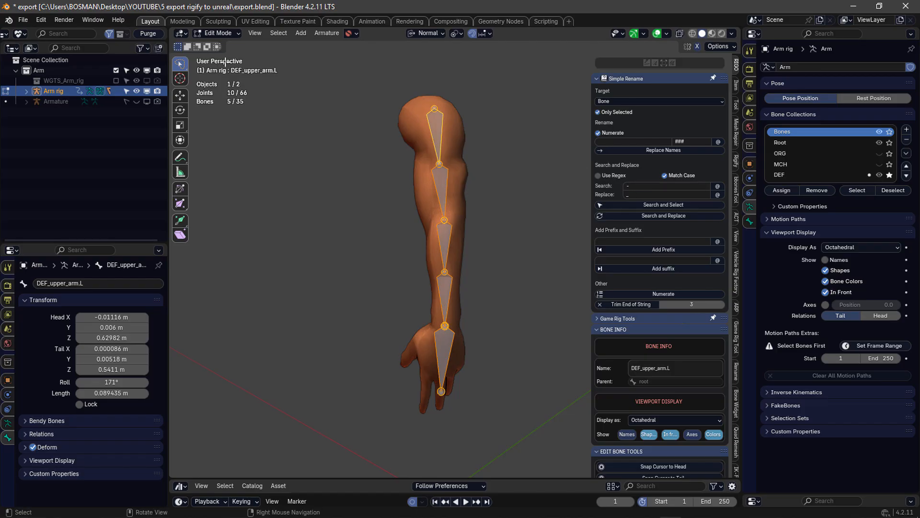
# Step: Replace "." with "_" in the selected bones' names and remove their "DEF_" prefix
pyautogui.click(640, 187)
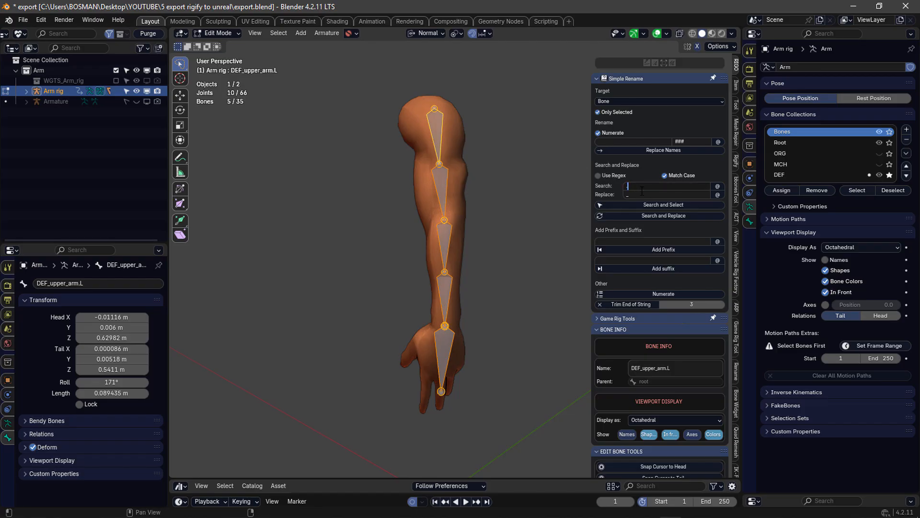
pyautogui.click(649, 216)
pyautogui.click(633, 186)
pyautogui.write('DEF_')
pyautogui.click(635, 194)
pyautogui.click(649, 215)
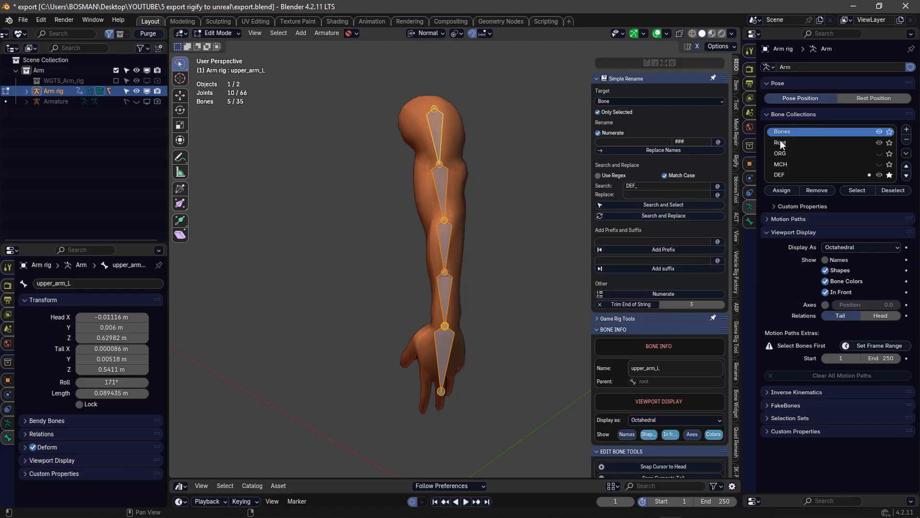
# Step: Turn off solo for the DEF bone collection, hide it, and return the arm rig to Pose Mode
pyautogui.click(889, 174)
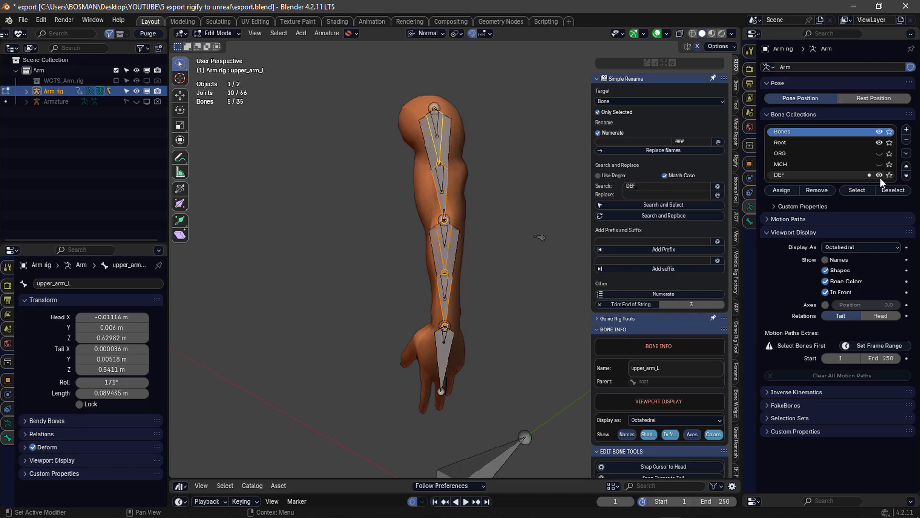
pyautogui.click(879, 175)
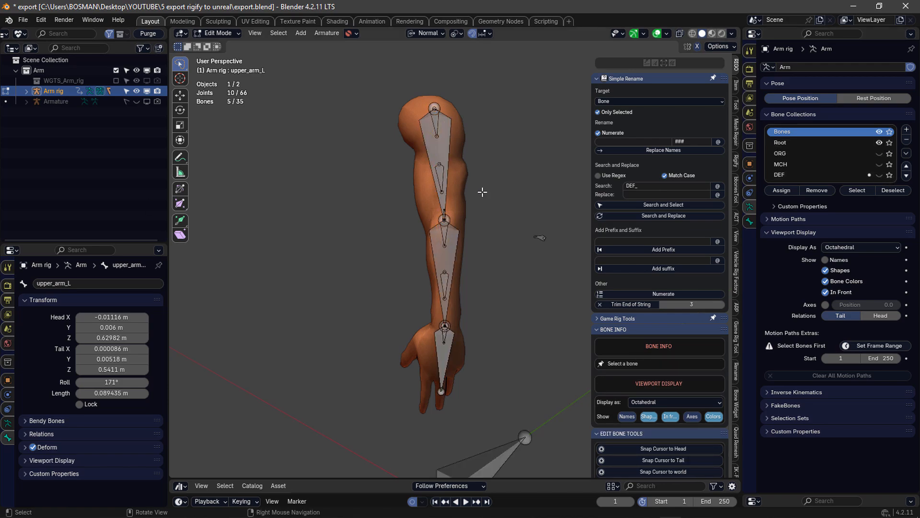
pyautogui.hotkey('ctrl', 'Tab')
pyautogui.scroll(-2, 476, 243)
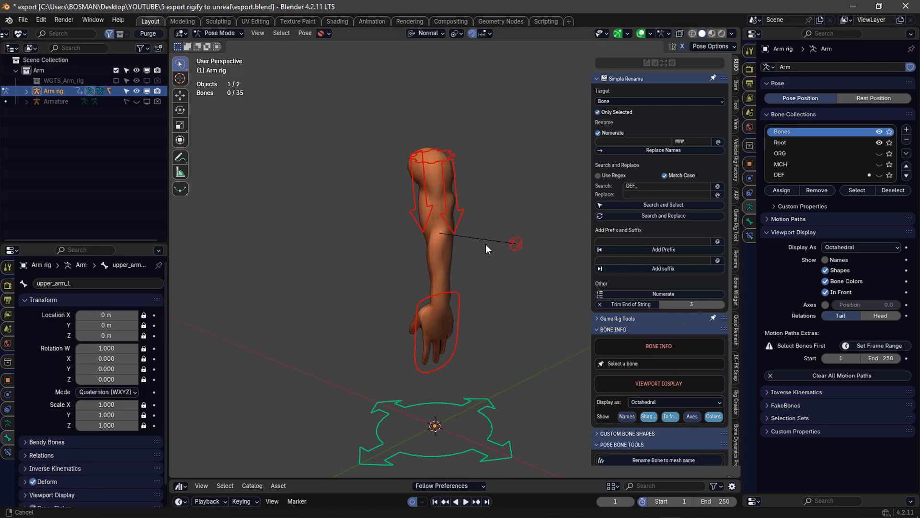
pyautogui.moveTo(525, 341); pyautogui.dragTo(476, 296, button='middle')
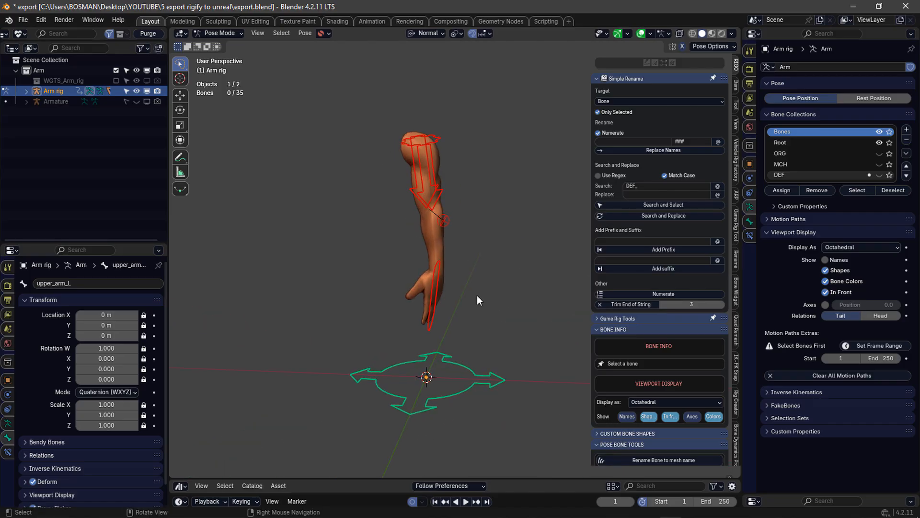
# Step: Replace the Asset Browser with an enlarged Action Editor and hide the viewport's sidebar
pyautogui.click(184, 486)
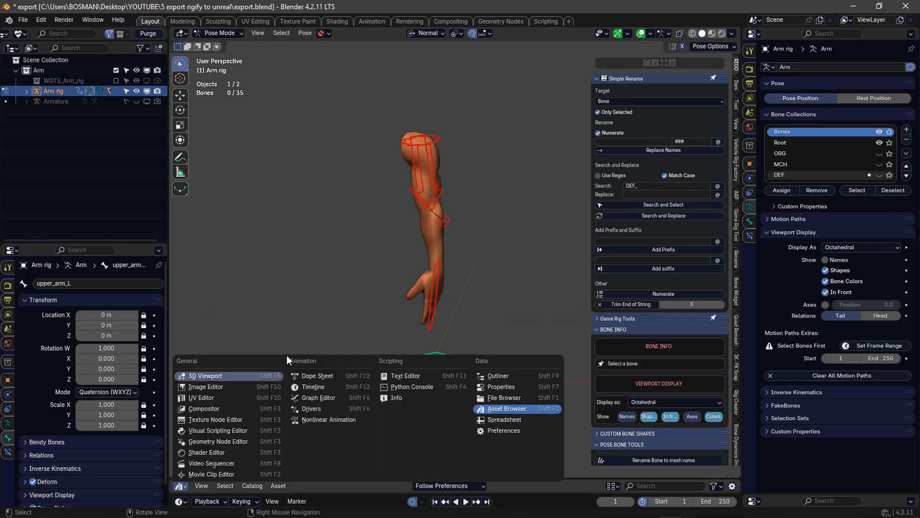
pyautogui.click(316, 377)
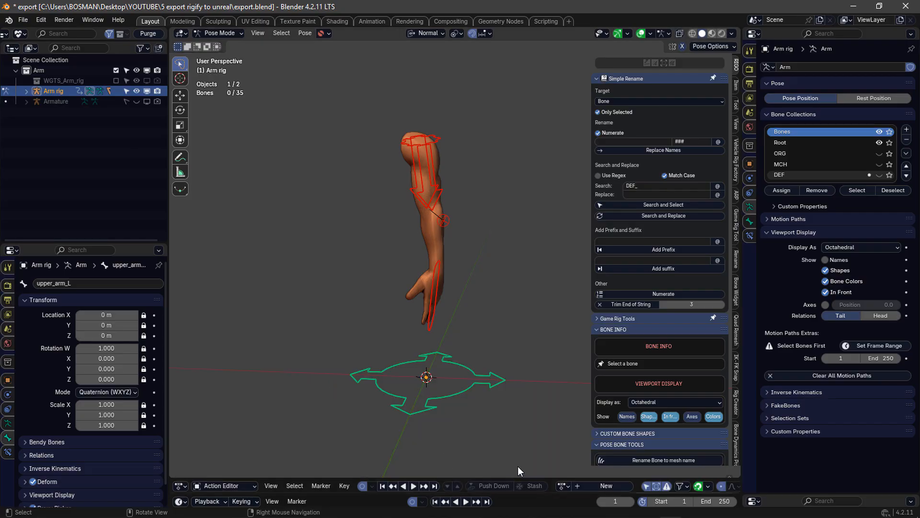
pyautogui.press('n')
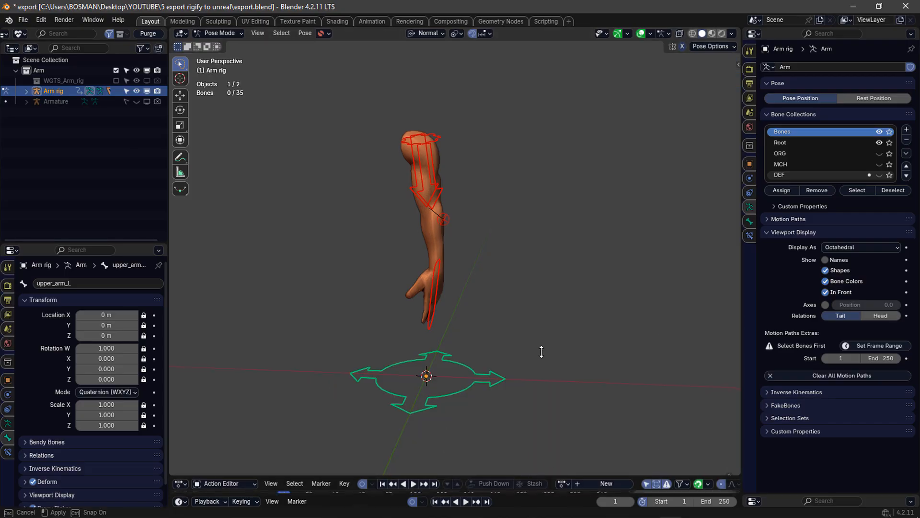
pyautogui.moveTo(536, 478); pyautogui.dragTo(541, 339)
pyautogui.scroll(-1, 541, 297)
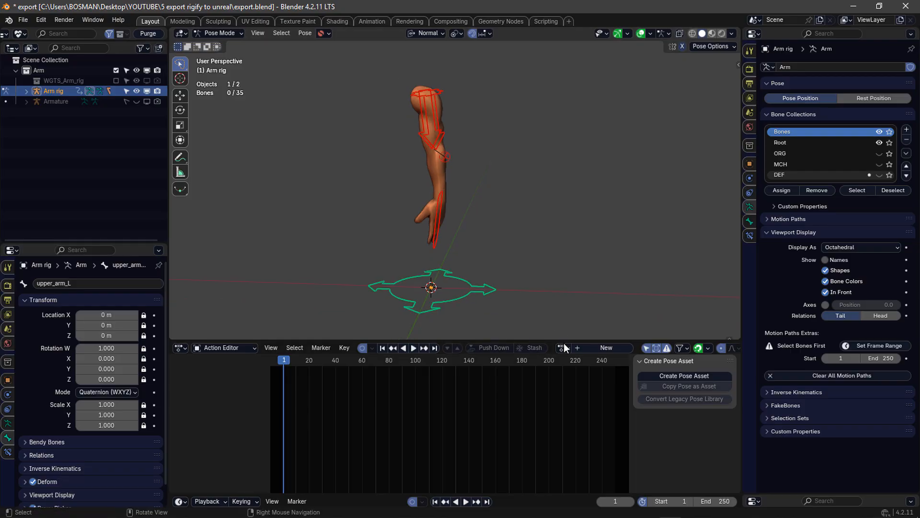
pyautogui.click(562, 349)
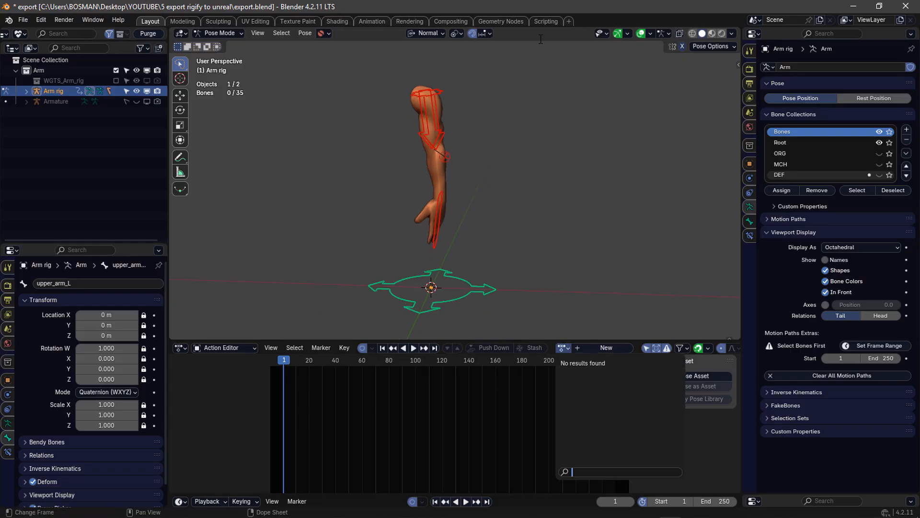
# Step: Keyframe all visible control bones of the arm rig in their default pose at frame 1
pyautogui.moveTo(522, 208); pyautogui.dragTo(433, 239, button='middle')
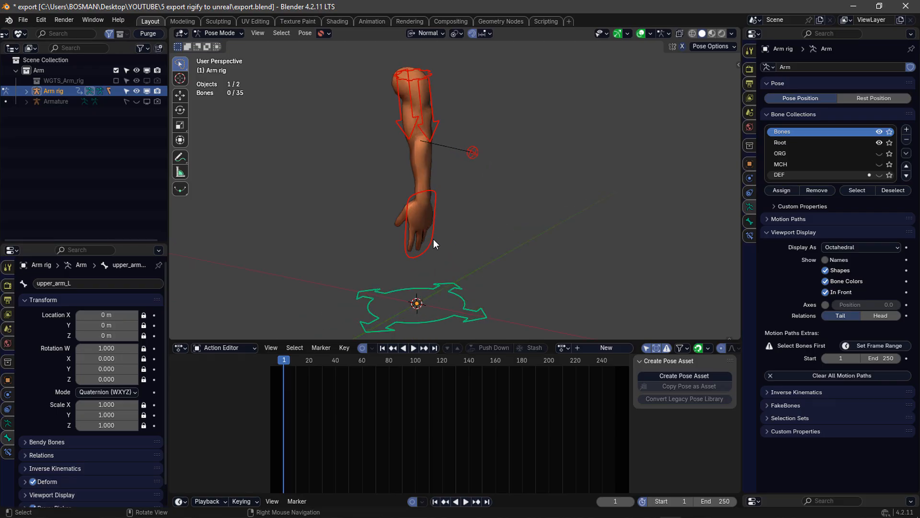
pyautogui.click(433, 240)
pyautogui.press('a')
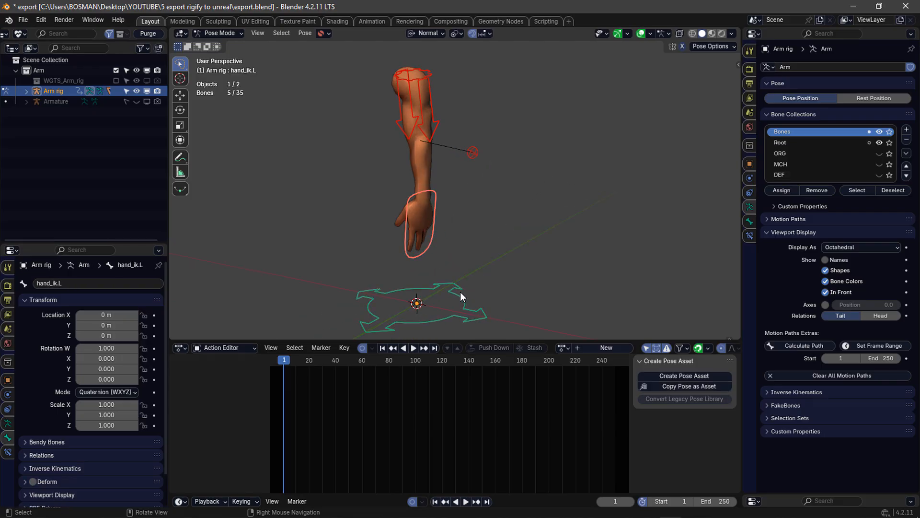
pyautogui.press('i')
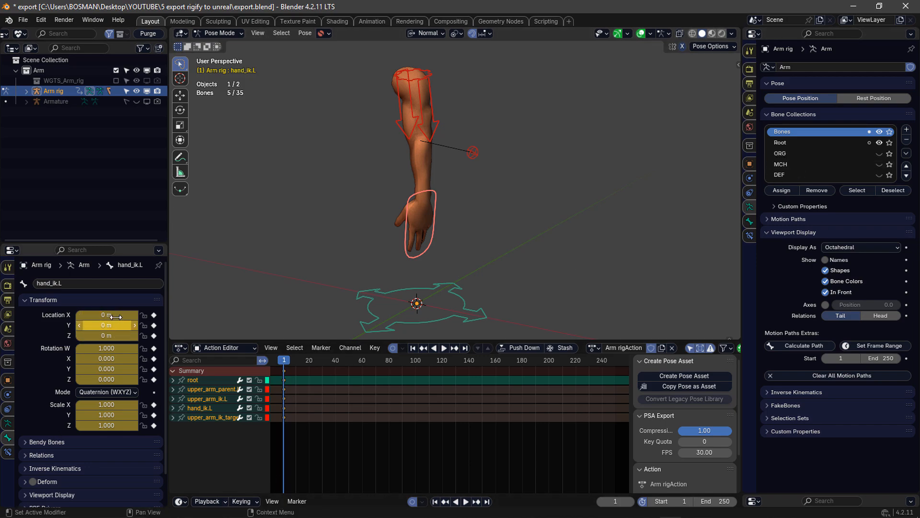
# Step: Move the hand_ik.L control to about X 0.18, Y 0.04, Z 0.14 m and rotate the hand outward
pyautogui.moveTo(371, 265); pyautogui.dragTo(454, 247, button='middle')
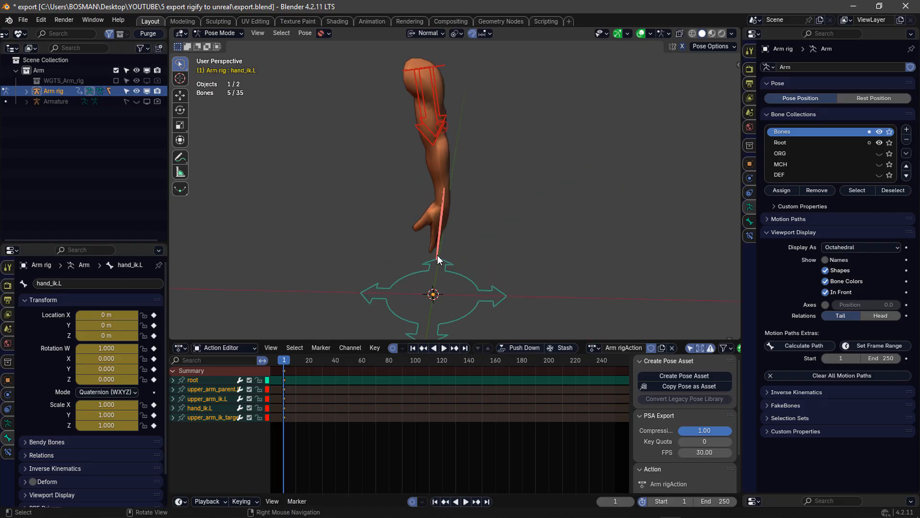
pyautogui.click(437, 234)
pyautogui.press('g')
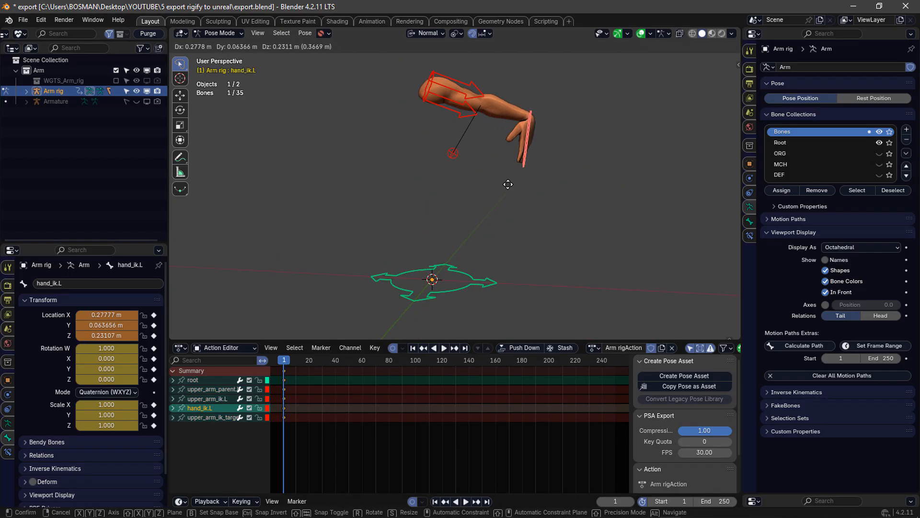
pyautogui.click(492, 210)
pyautogui.press('r')
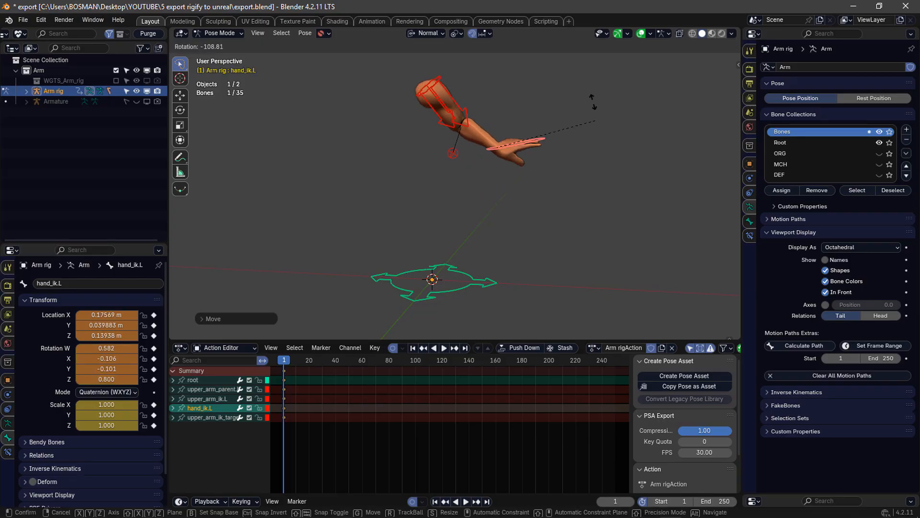
pyautogui.click(561, 106)
pyautogui.moveTo(557, 106); pyautogui.dragTo(545, 145, button='middle')
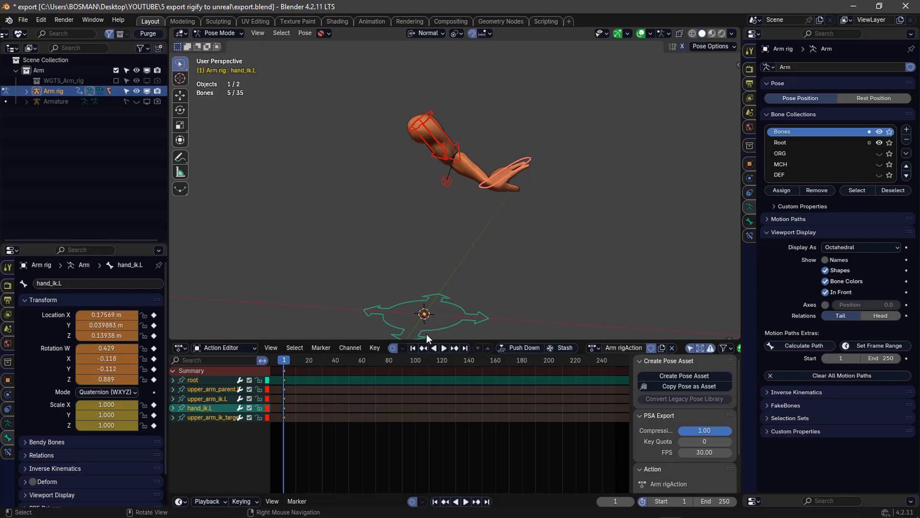
# Step: At frame 50, move hand_ik.L to about X 0.17, Y -0.01, Z 0.16 m, rotate it outward, and keyframe all visible control bones
pyautogui.moveTo(398, 394); pyautogui.dragTo(453, 413, button='middle')
pyautogui.scroll(3, 453, 412)
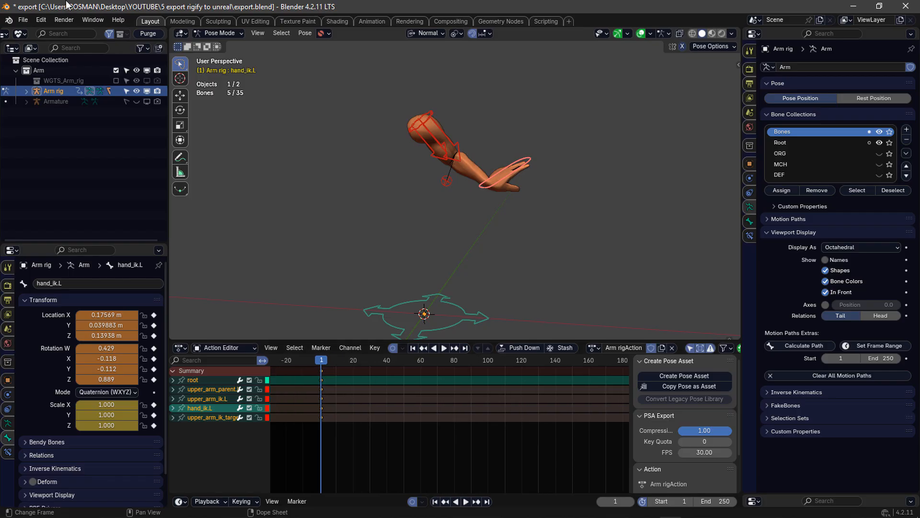
pyautogui.moveTo(365, 359); pyautogui.dragTo(405, 372)
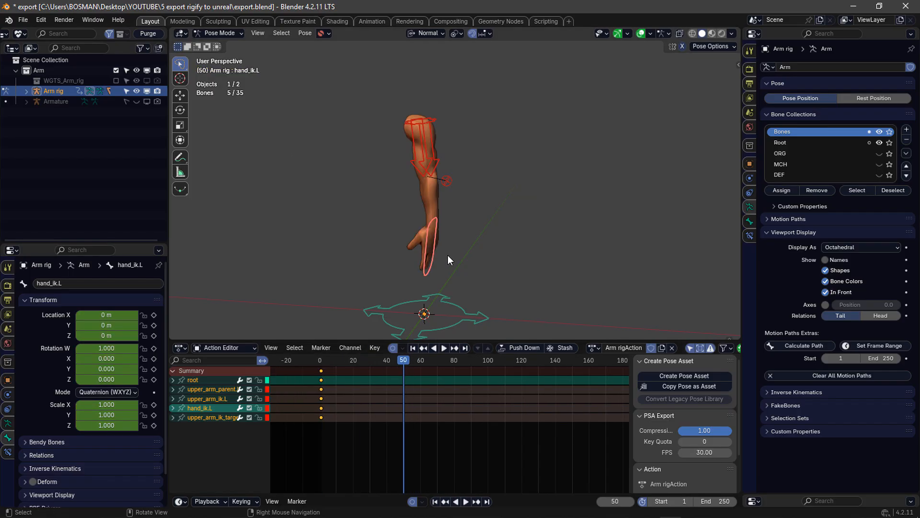
pyautogui.press('g')
pyautogui.press('Escape')
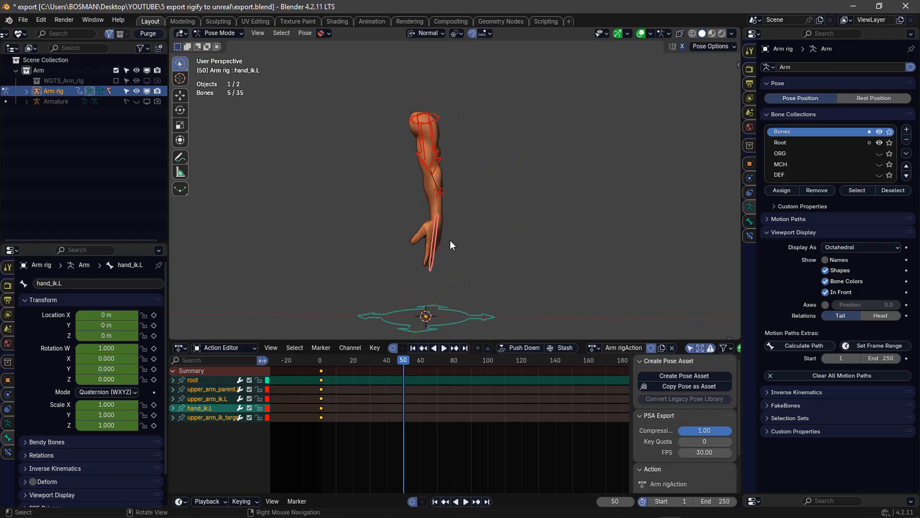
pyautogui.click(431, 270)
pyautogui.press('g')
pyautogui.click(478, 221)
pyautogui.press('r')
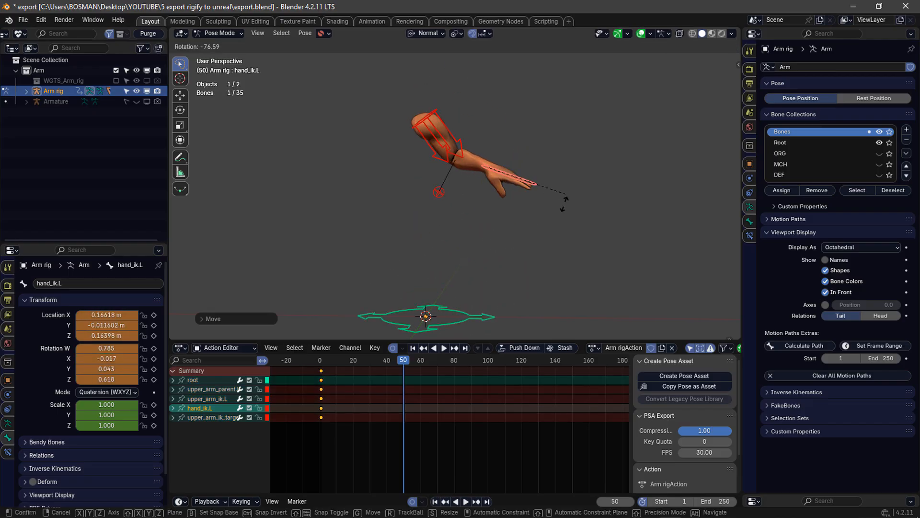
pyautogui.click(563, 206)
pyautogui.press('a')
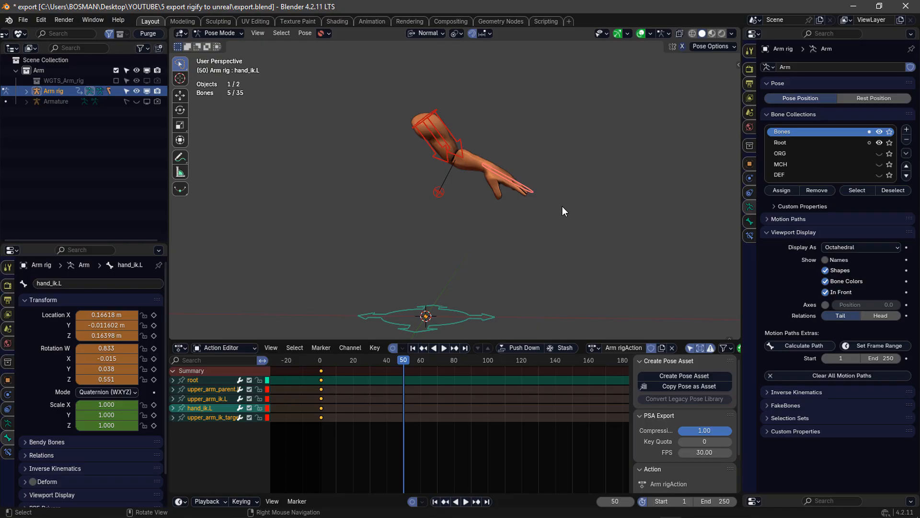
pyautogui.press('i')
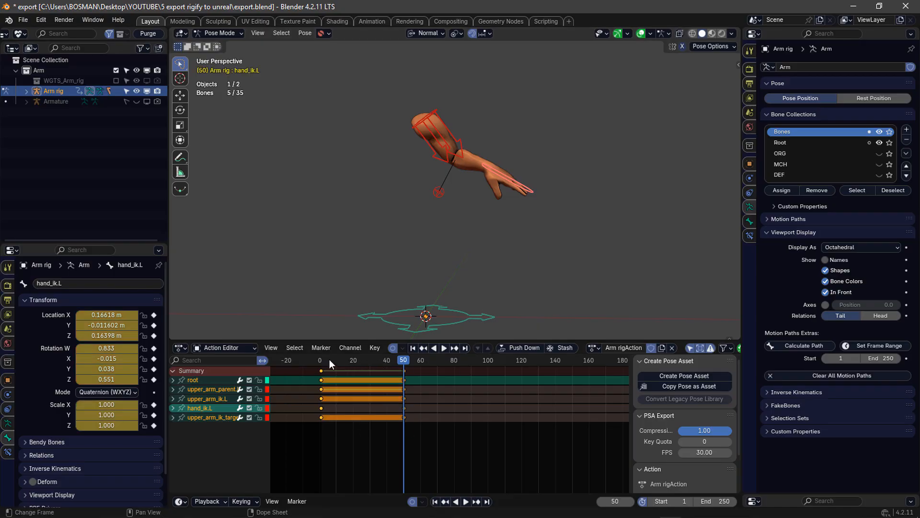
# Step: Play the arm animation from frame 2 and set the current frame to 104
pyautogui.moveTo(329, 359)
pyautogui.mouseDown()
pyautogui.moveTo(321, 359)
pyautogui.moveTo(401, 365)
pyautogui.moveTo(323, 368)
pyautogui.mouseUp()
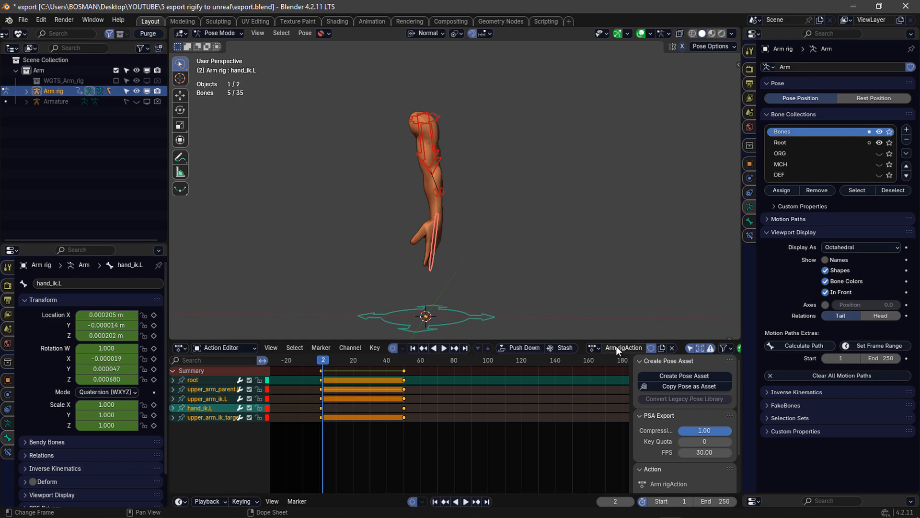
pyautogui.press('space')
pyautogui.moveTo(410, 365); pyautogui.dragTo(493, 364)
pyautogui.press('space')
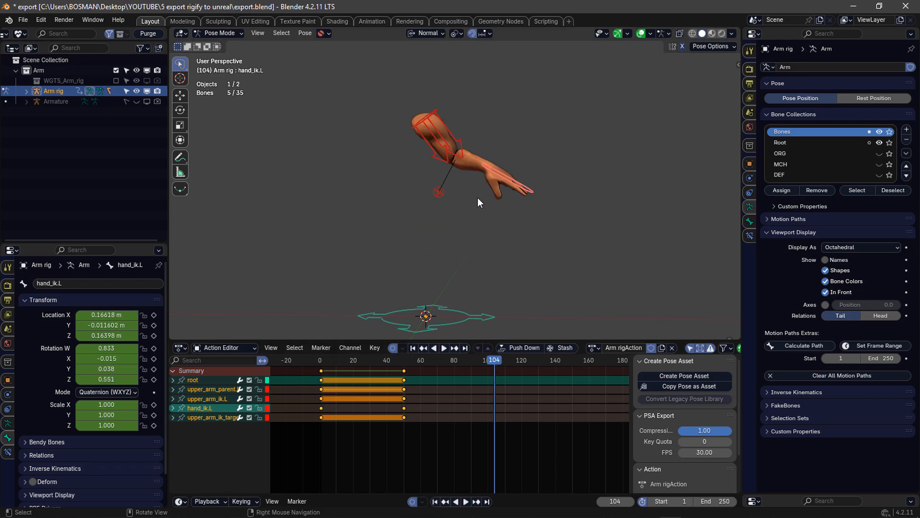
# Step: Raise hand_ik.L to about X 0.17, Y -0.06, Z 0.47 m, rotate it further outward, and keyframe all visible control bones
pyautogui.click(528, 185)
pyautogui.moveTo(517, 209); pyautogui.dragTo(505, 252, button='middle')
pyautogui.press('g')
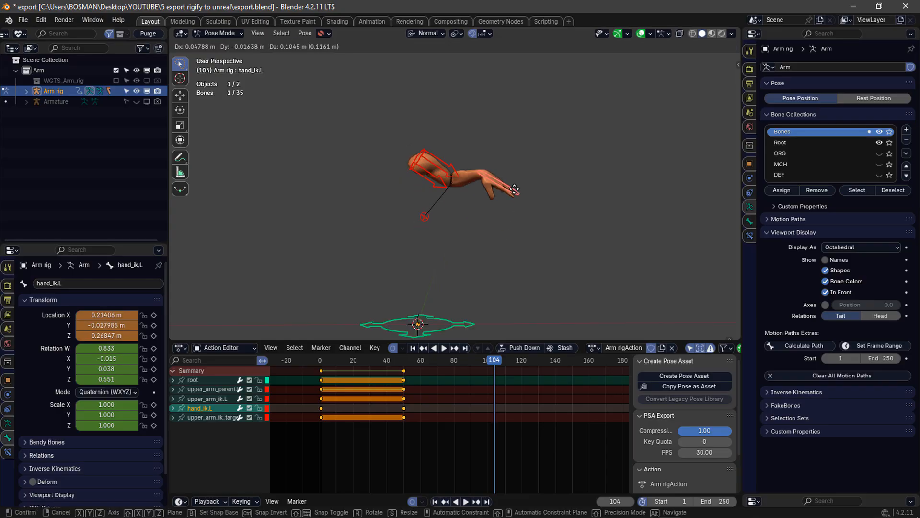
pyautogui.click(505, 171)
pyautogui.press('r')
pyautogui.click(539, 140)
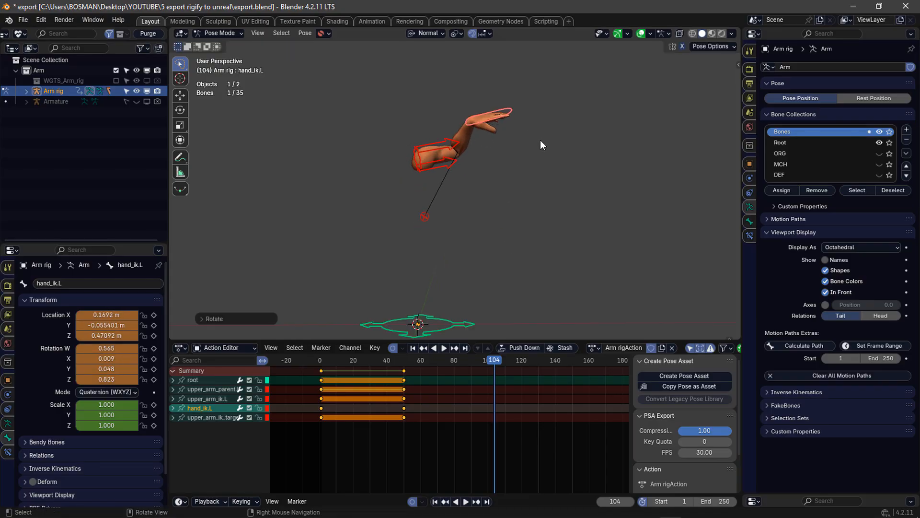
pyautogui.press('a')
pyautogui.press('i')
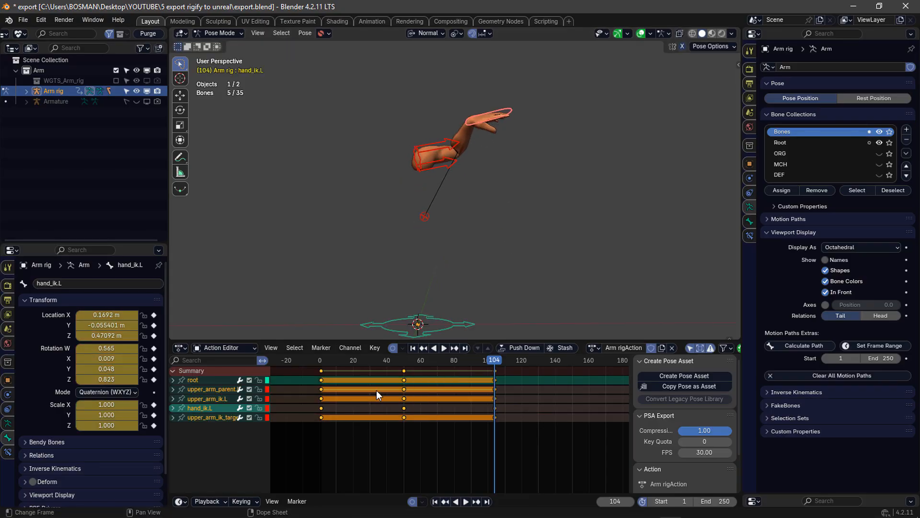
# Step: Play back the arm-raising animation from its start
pyautogui.click(320, 359)
pyautogui.press('space')
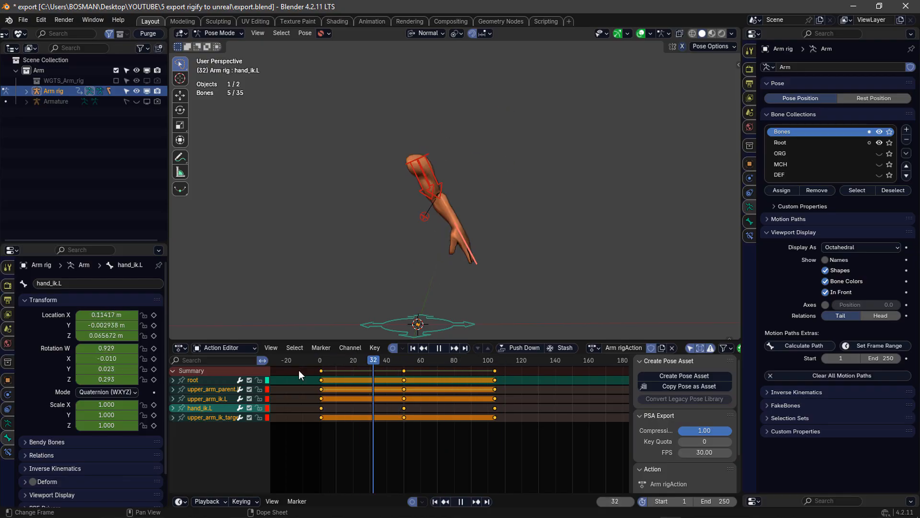
pyautogui.press('Escape')
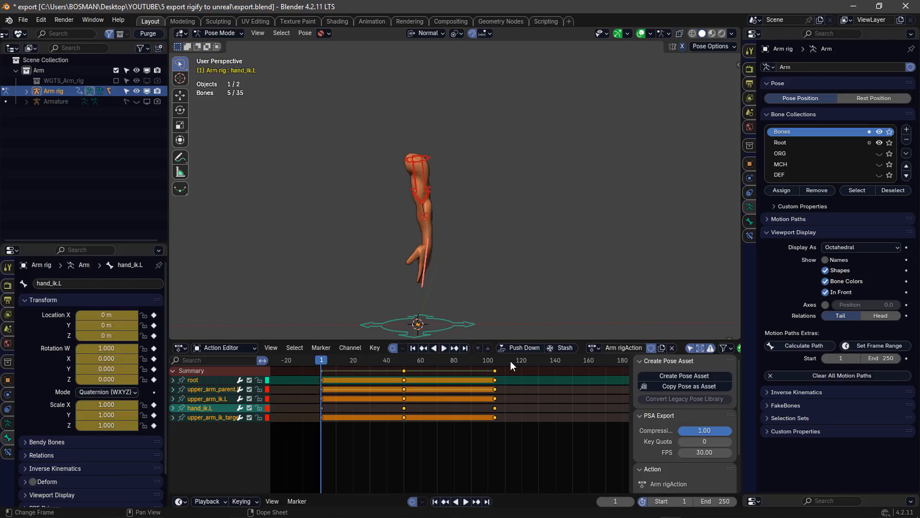
# Step: Move the last column of keyframes from frame 104 to frame 100
pyautogui.moveTo(496, 369); pyautogui.dragTo(495, 382)
pyautogui.scroll(7, 557, 399)
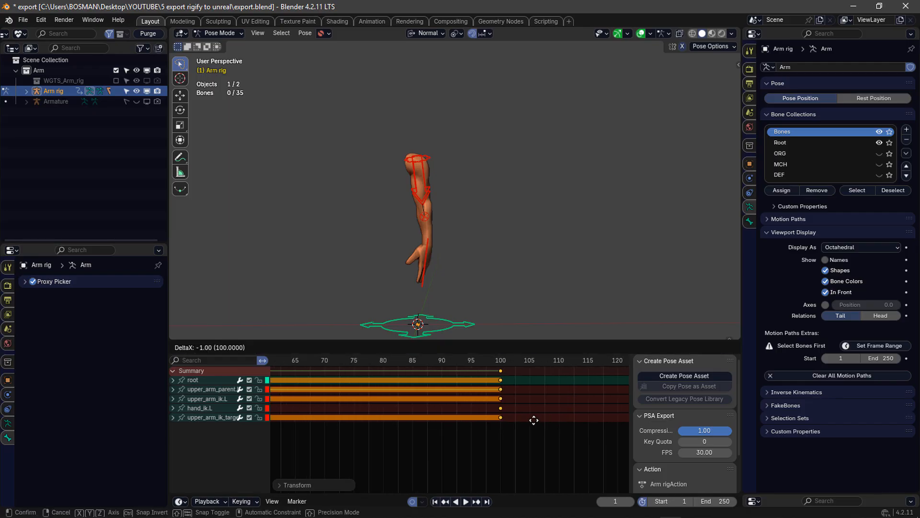
pyautogui.scroll(-4, 518, 427)
# Step: Rename the action as raise, enable its fake user, and hide the Action Editor's sidebar
pyautogui.click(636, 348)
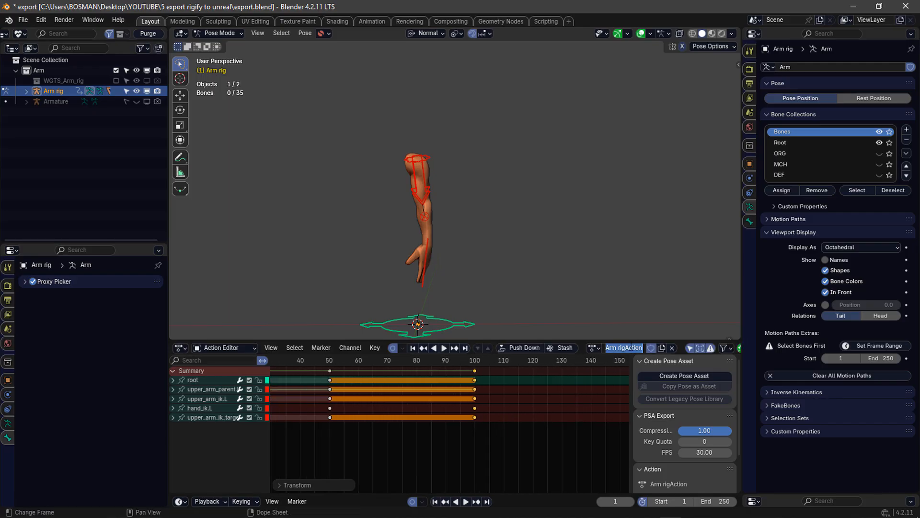
pyautogui.write('aise')
pyautogui.click(650, 348)
pyautogui.hotkey('ctrl', ']')
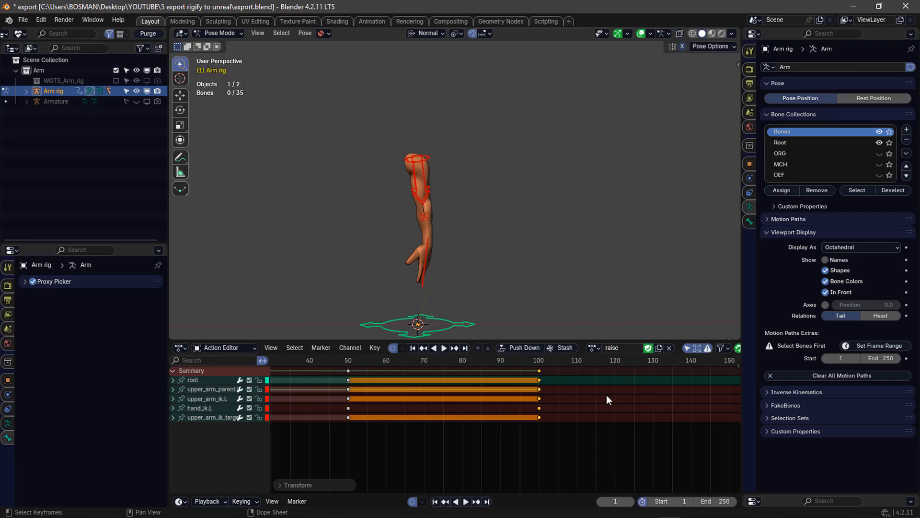
# Step: Unlink the raise action from the arm rig
pyautogui.scroll(-1, 481, 419)
pyautogui.scroll(-1, 504, 318)
pyautogui.moveTo(464, 204); pyautogui.dragTo(540, 304, button='middle')
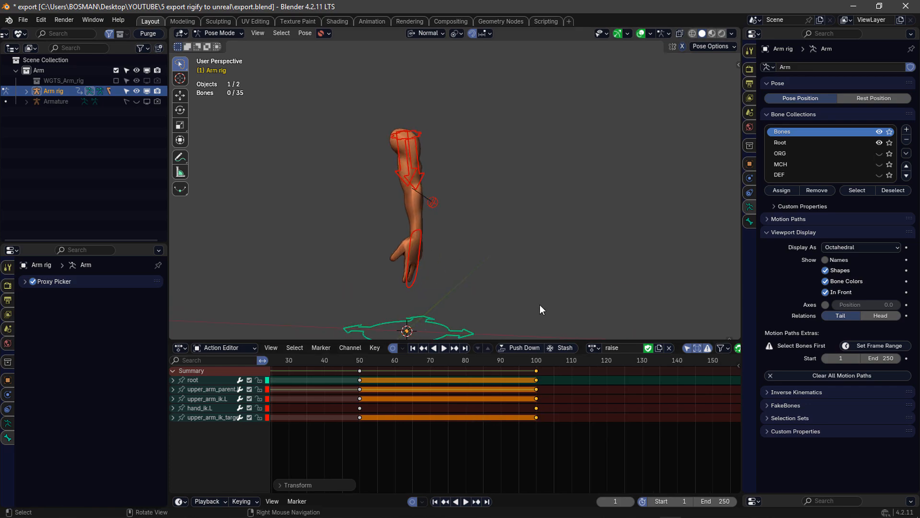
pyautogui.click(669, 347)
pyautogui.moveTo(466, 298); pyautogui.dragTo(432, 337, button='middle')
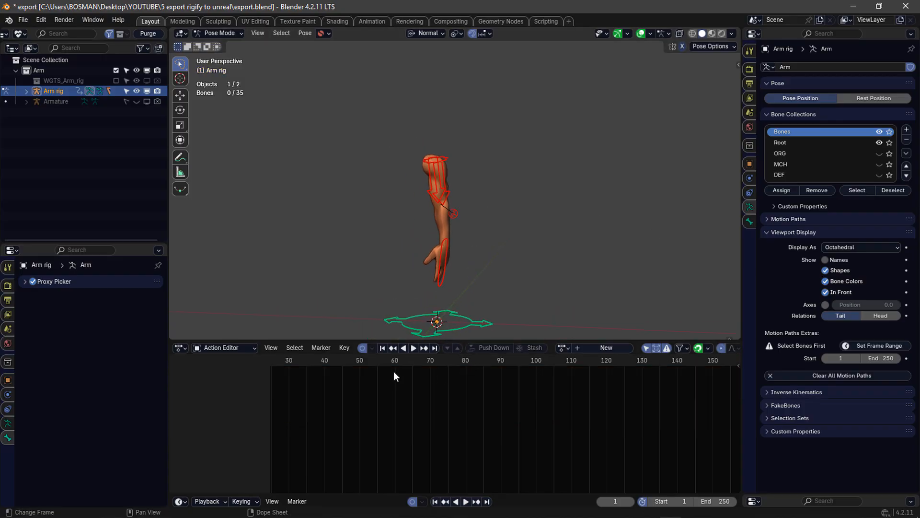
# Step: Start a new action by keyframing all visible control bones in their default pose at frame 1
pyautogui.scroll(-2, 358, 376)
pyautogui.keyDown('ctrl'); pyautogui.scroll(3, 420, 395); pyautogui.keyUp('ctrl')
pyautogui.scroll(2, 470, 256)
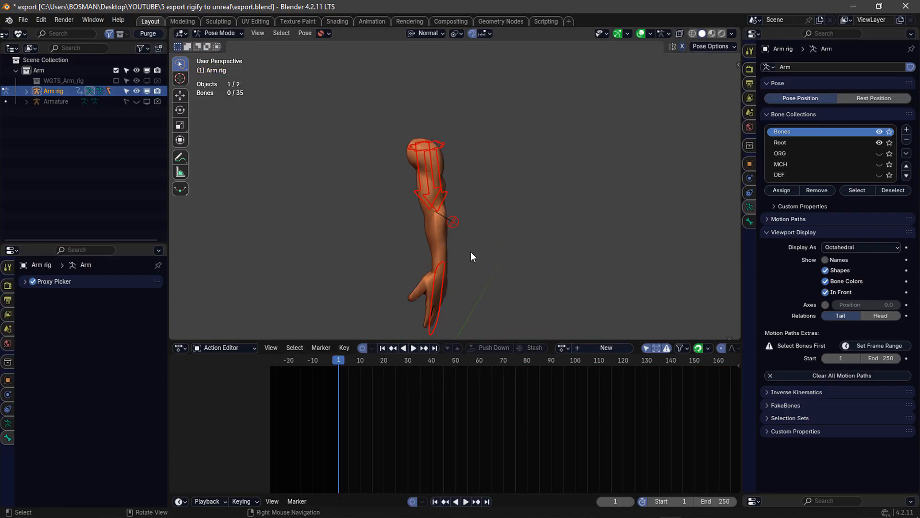
pyautogui.click(443, 309)
pyautogui.moveTo(443, 308); pyautogui.dragTo(461, 269, button='middle')
pyautogui.press('a')
pyautogui.press('i')
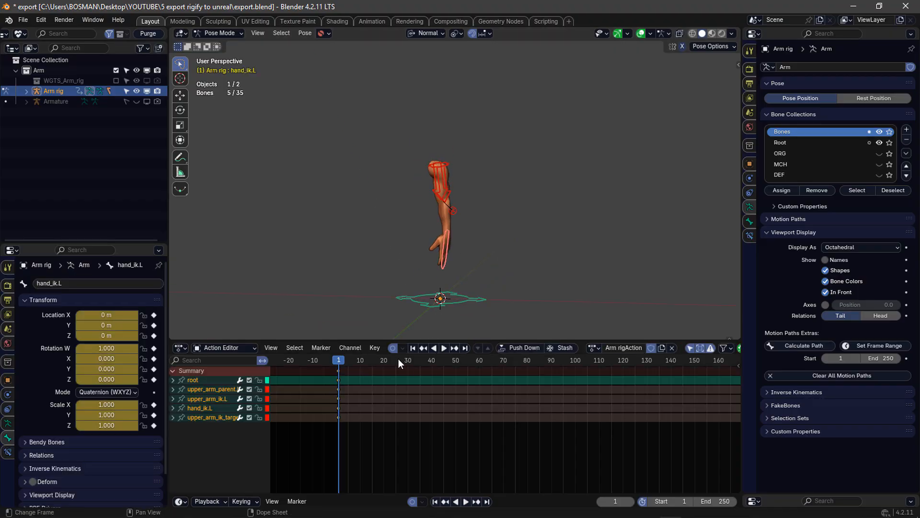
# Step: At frame 49, move hand_ik.L to about X -0.24, Y -0.06, Z 0.18 m and rotate the hand to a level position
pyautogui.moveTo(398, 358); pyautogui.dragTo(454, 362)
pyautogui.moveTo(453, 297); pyautogui.dragTo(453, 270, button='middle')
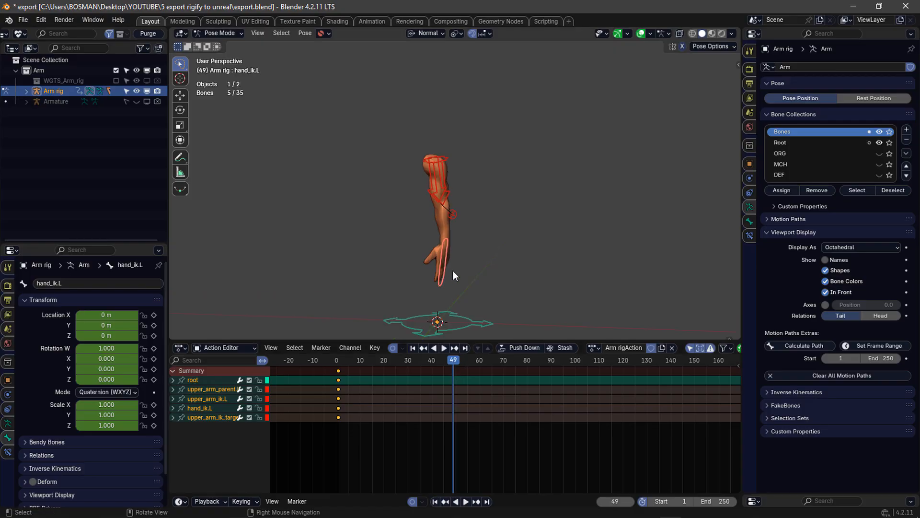
pyautogui.click(441, 282)
pyautogui.press('g')
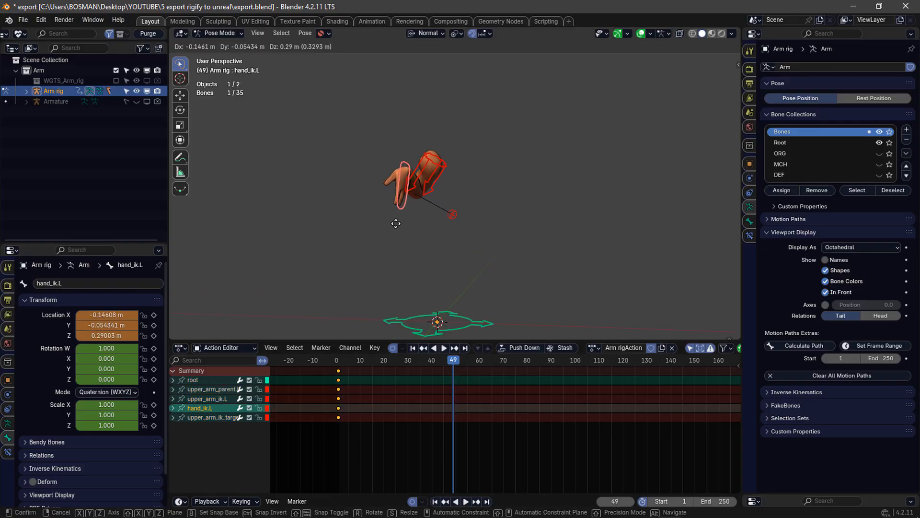
pyautogui.click(382, 248)
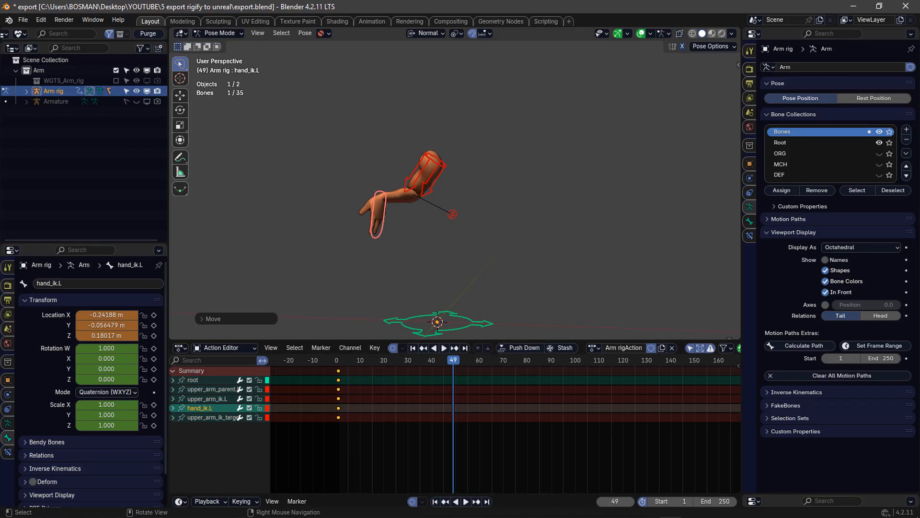
pyautogui.press('r')
pyautogui.click(421, 226)
pyautogui.moveTo(421, 226)
pyautogui.mouseDown(button='middle')
pyautogui.moveTo(412, 229)
pyautogui.moveTo(415, 220)
pyautogui.mouseUp(button='middle')
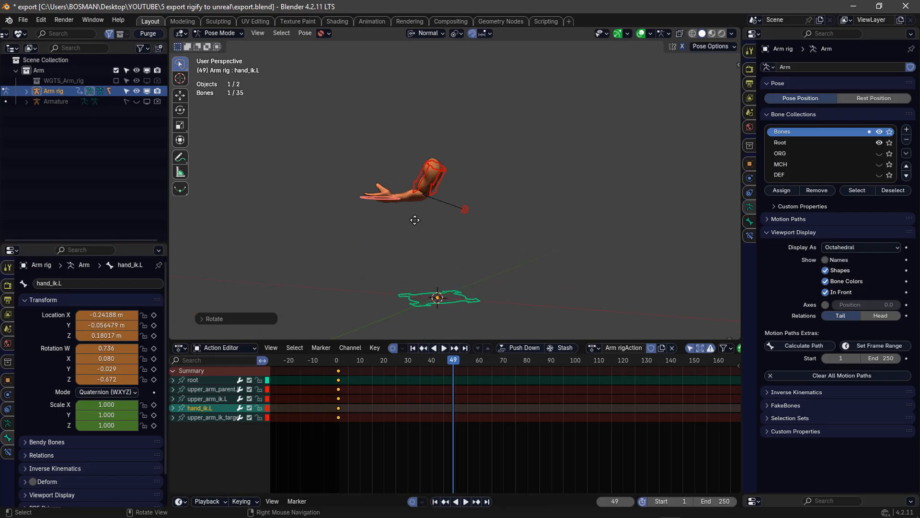
# Step: Stretch the arm by moving hand_ik.L to about X 0.39, Y -0.16, Z -0.10 m, rotate the hand downward, and keyframe all visible control bones
pyautogui.press('g')
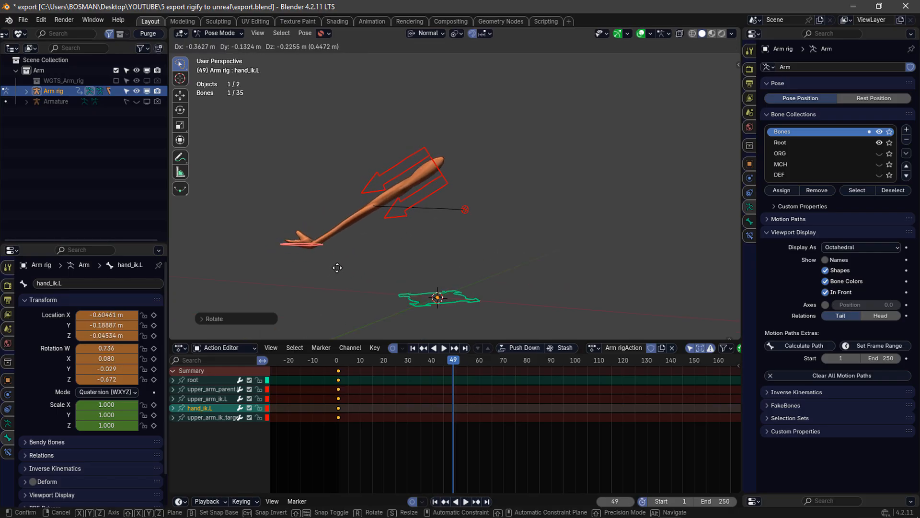
pyautogui.click(337, 268)
pyautogui.moveTo(337, 267); pyautogui.dragTo(370, 265, button='middle')
pyautogui.press('g')
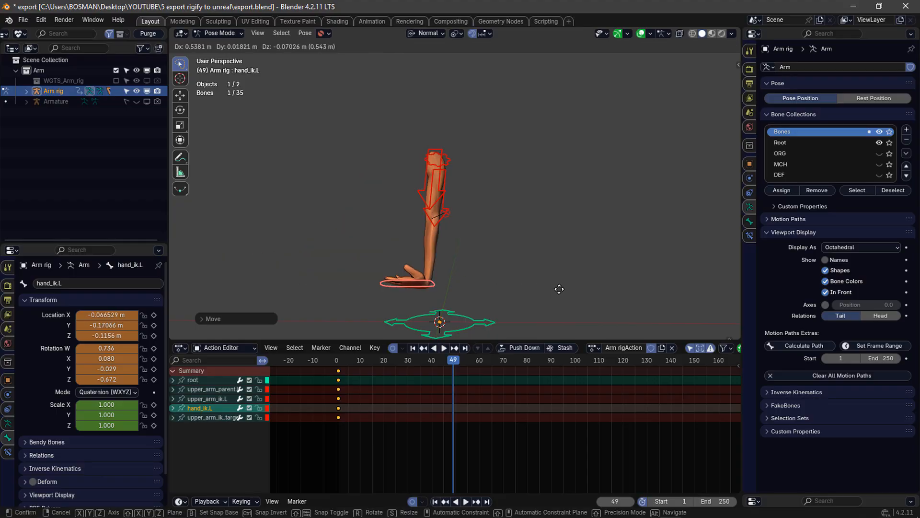
pyautogui.press('r')
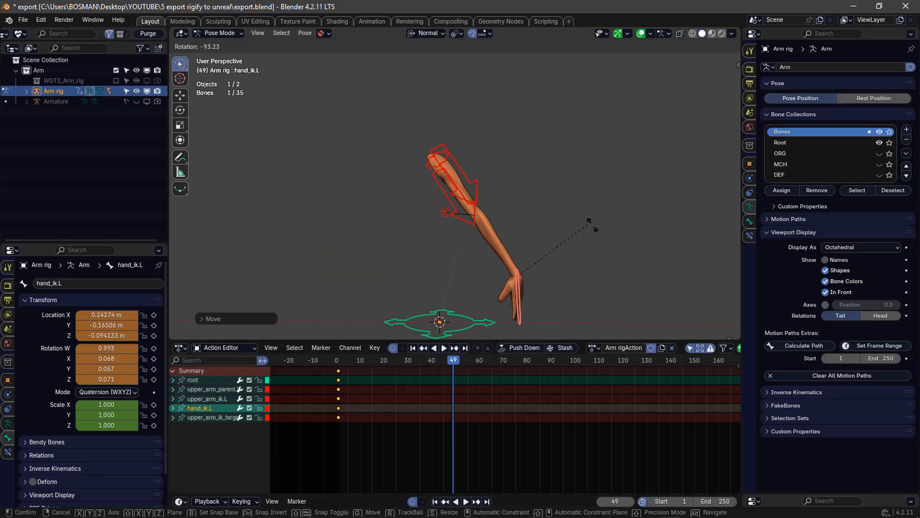
pyautogui.click(575, 281)
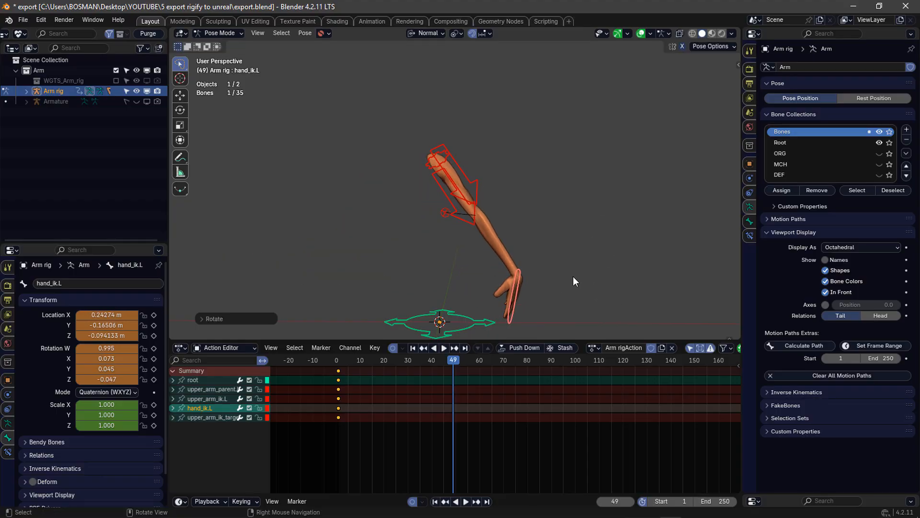
pyautogui.click(618, 280)
pyautogui.press('a')
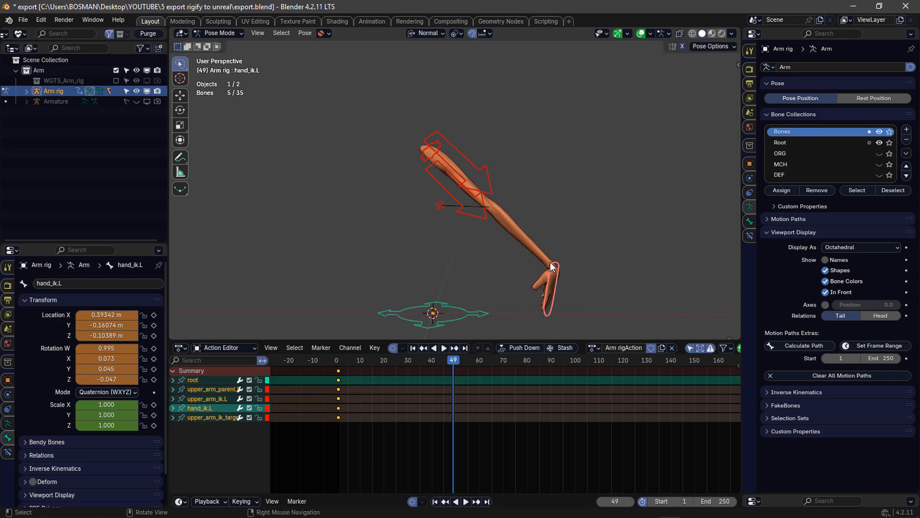
pyautogui.press('i')
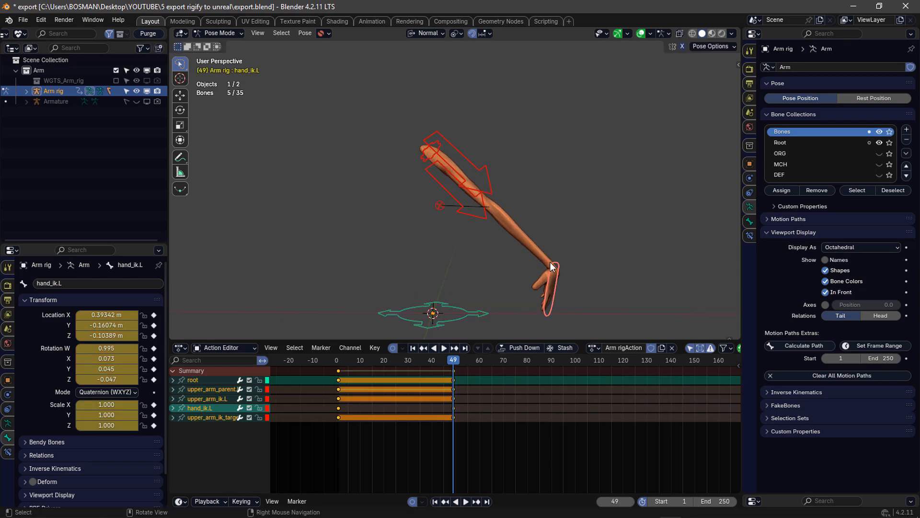
# Step: Play back the new stretching animation and return to frame 1
pyautogui.click(341, 360)
pyautogui.press('space')
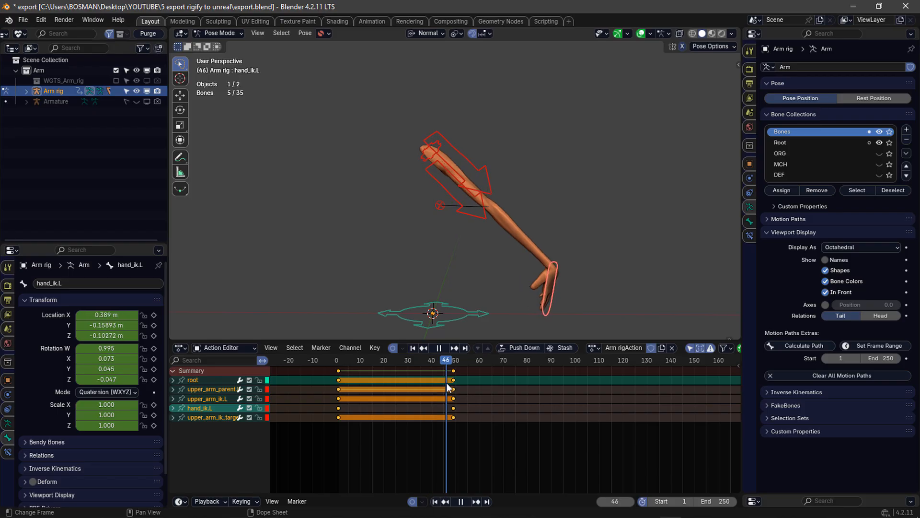
pyautogui.moveTo(447, 382); pyautogui.dragTo(338, 386)
pyautogui.press('space')
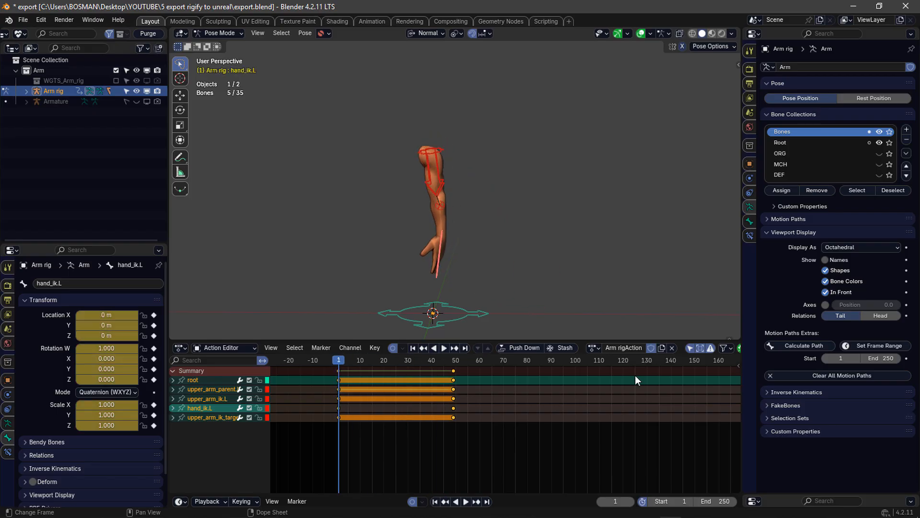
# Step: Rename the new action as stretch and enable its fake user
pyautogui.write('stretch')
pyautogui.click(650, 349)
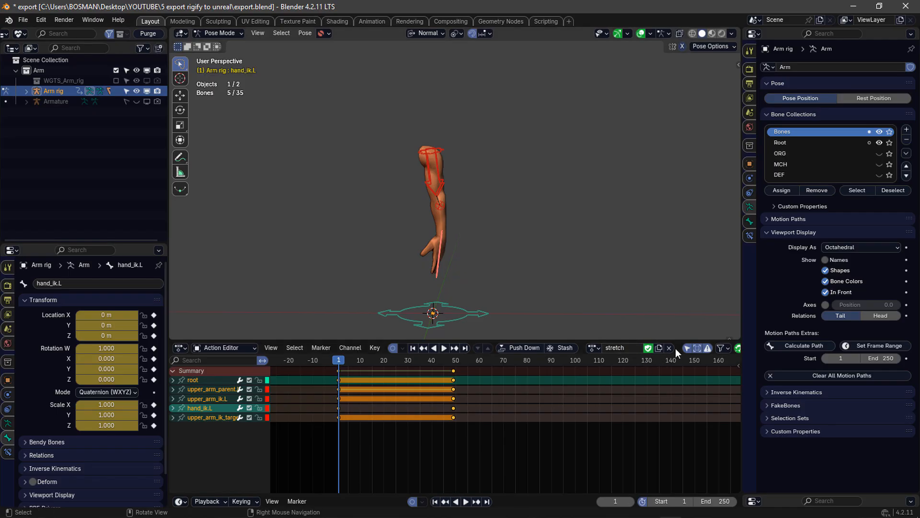
# Step: Load the raise action on the arm rig and play it back from the start
pyautogui.click(595, 347)
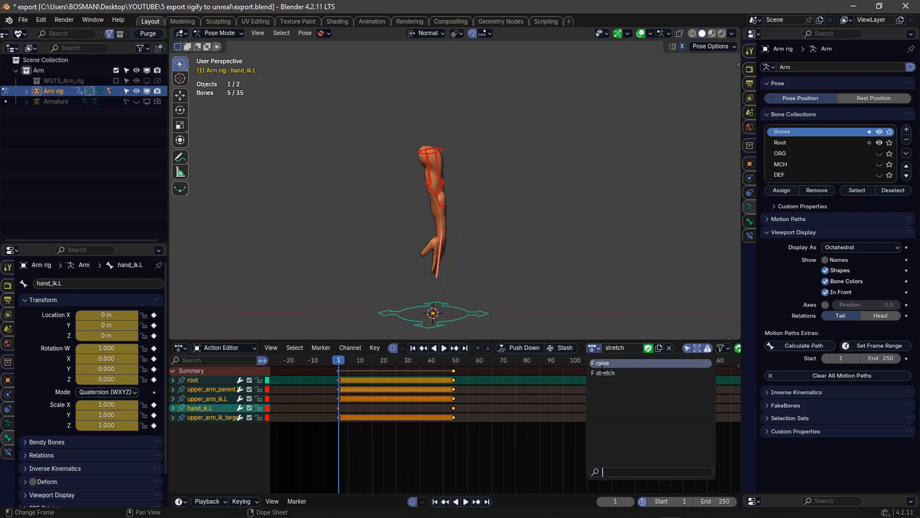
pyautogui.click(602, 364)
pyautogui.moveTo(369, 358); pyautogui.dragTo(341, 365)
pyautogui.press('space')
pyautogui.press('Escape')
# Step: Switch the arm rig back to the stretch action
pyautogui.click(594, 348)
pyautogui.click(604, 372)
pyautogui.moveTo(451, 261); pyautogui.dragTo(467, 253, button='middle')
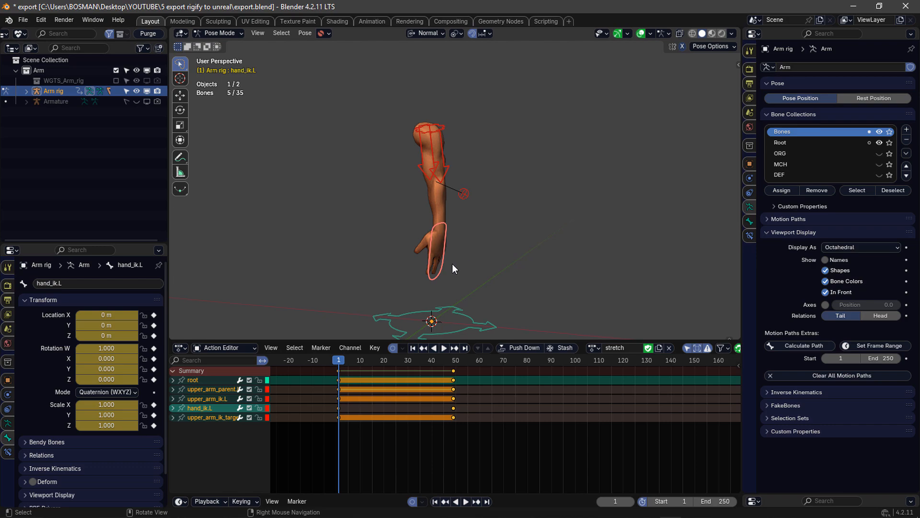
# Step: Assign Arm rig as the control rig in Game Rig Tools with the rig in Pose Mode
pyautogui.moveTo(445, 264)
pyautogui.mouseDown(button='middle')
pyautogui.moveTo(449, 275)
pyautogui.moveTo(459, 261)
pyautogui.mouseUp(button='middle')
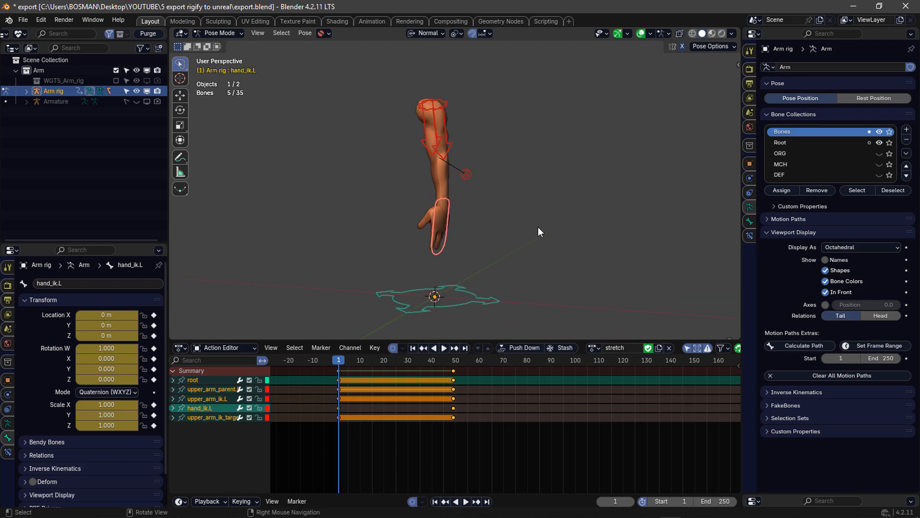
pyautogui.hotkey('ctrl', 'Tab')
pyautogui.moveTo(499, 239)
pyautogui.mouseDown(button='middle')
pyautogui.moveTo(453, 247)
pyautogui.moveTo(482, 245)
pyautogui.mouseUp(button='middle')
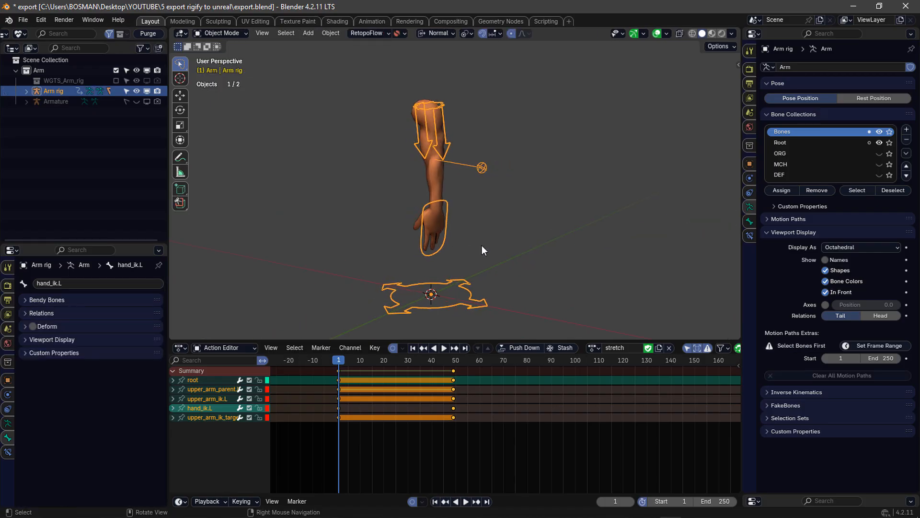
pyautogui.press('n')
pyautogui.click(675, 79)
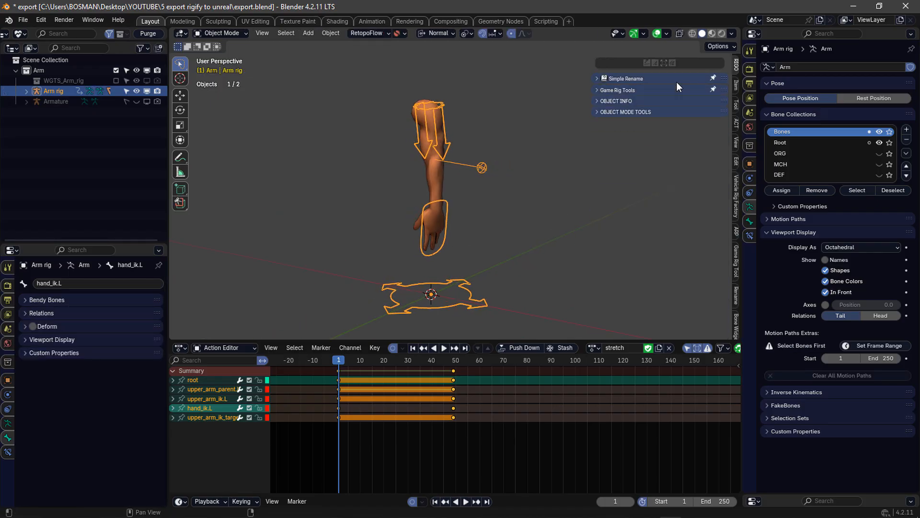
pyautogui.click(667, 88)
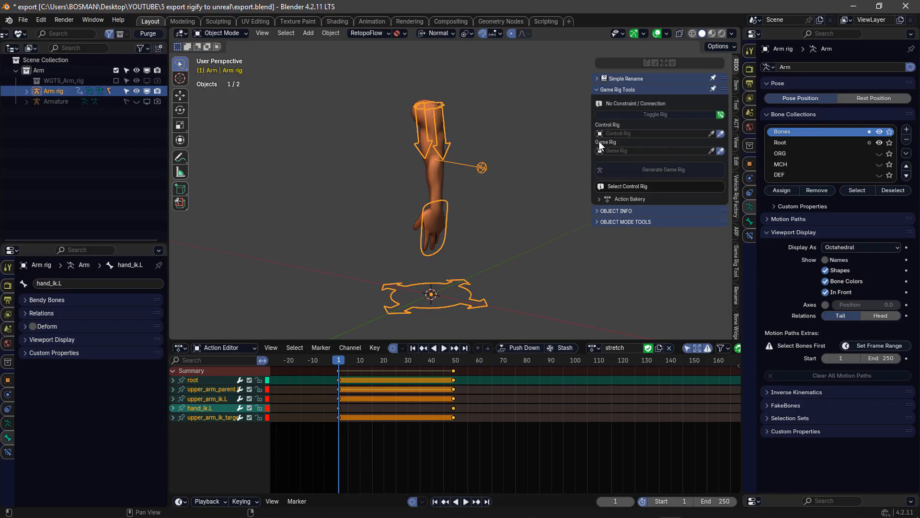
pyautogui.hotkey('ctrl', 'Tab')
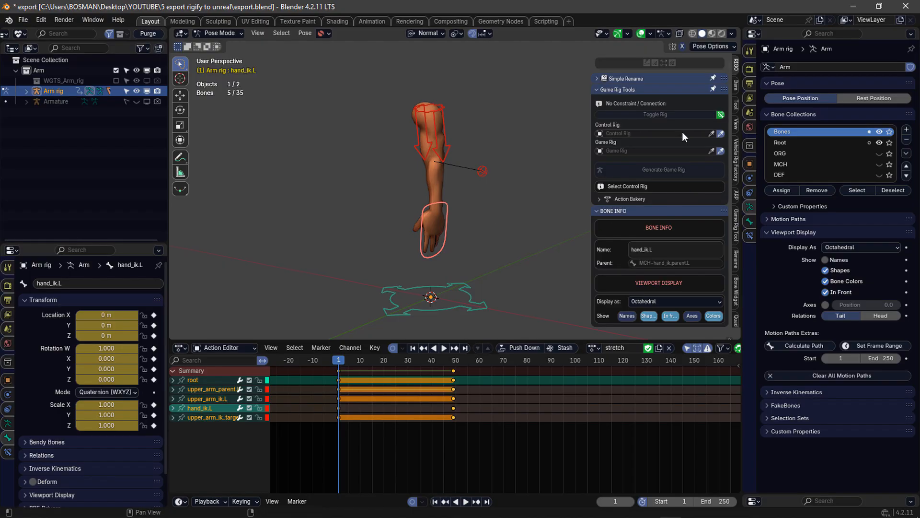
pyautogui.click(710, 134)
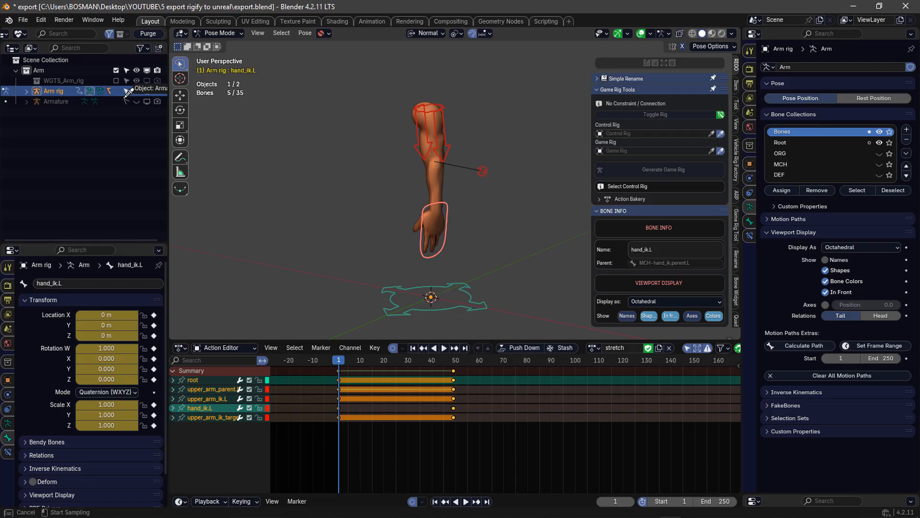
pyautogui.click(53, 90)
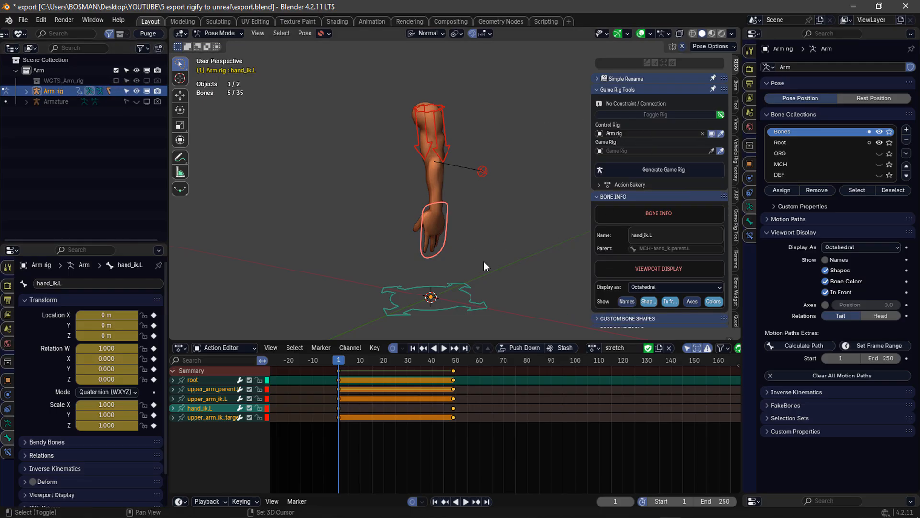
# Step: Select the arm rig's root bone and unlink the stretch action from the rig
pyautogui.moveTo(484, 261); pyautogui.dragTo(446, 267, button='middle')
pyautogui.click(470, 278)
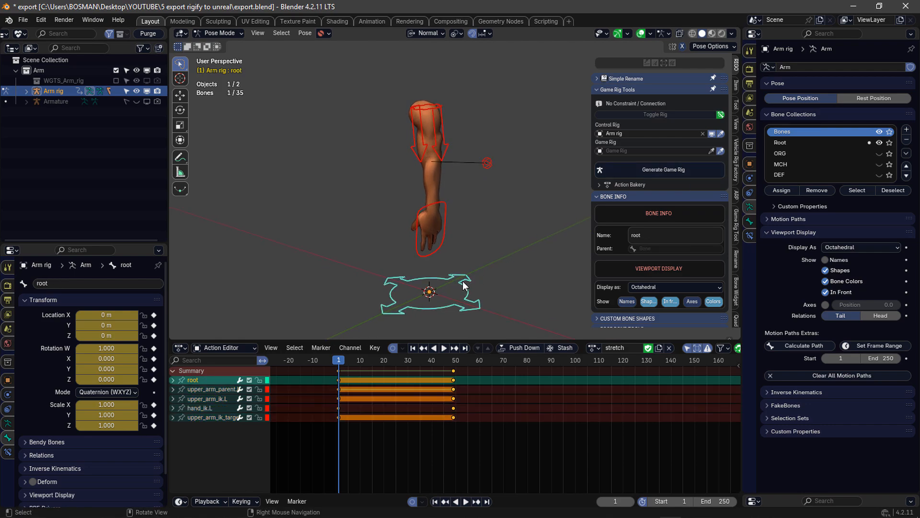
pyautogui.click(669, 348)
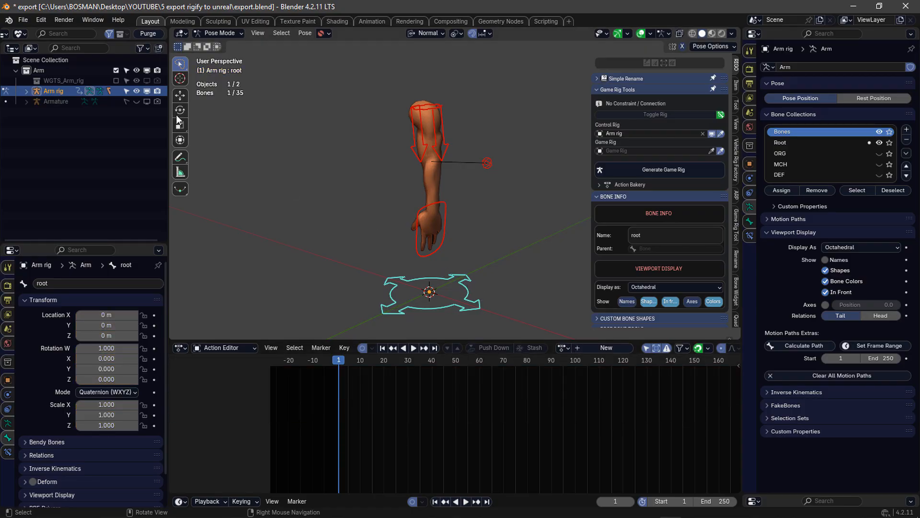
pyautogui.click(184, 139)
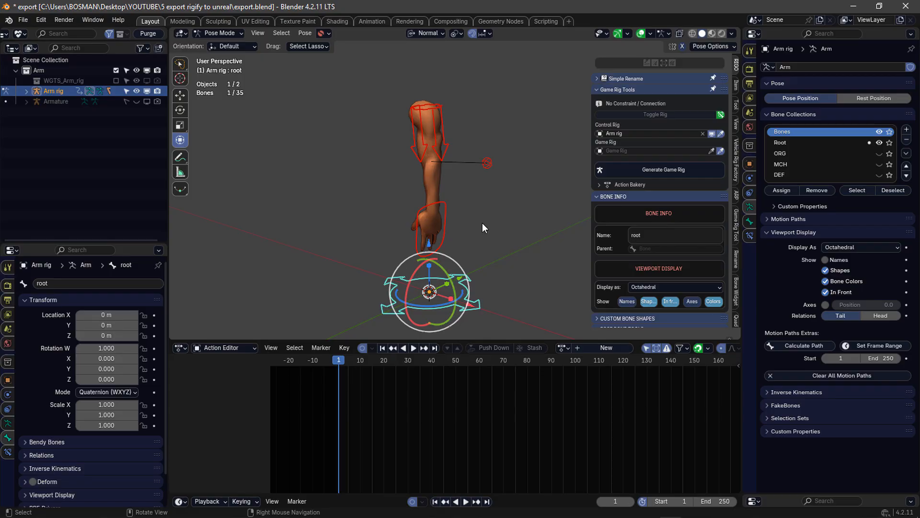
pyautogui.moveTo(448, 207); pyautogui.dragTo(454, 274, button='middle')
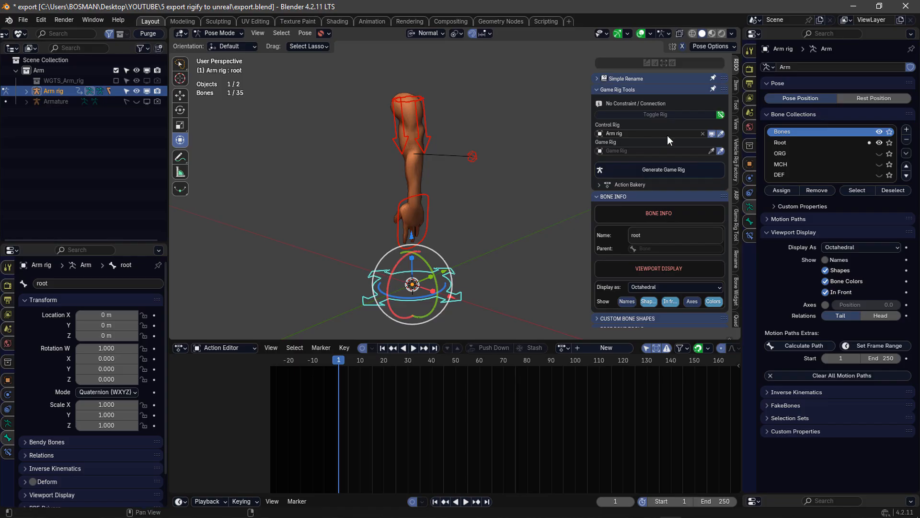
# Step: Start generating a game rig from Arm rig and name it Arm_game
pyautogui.click(666, 170)
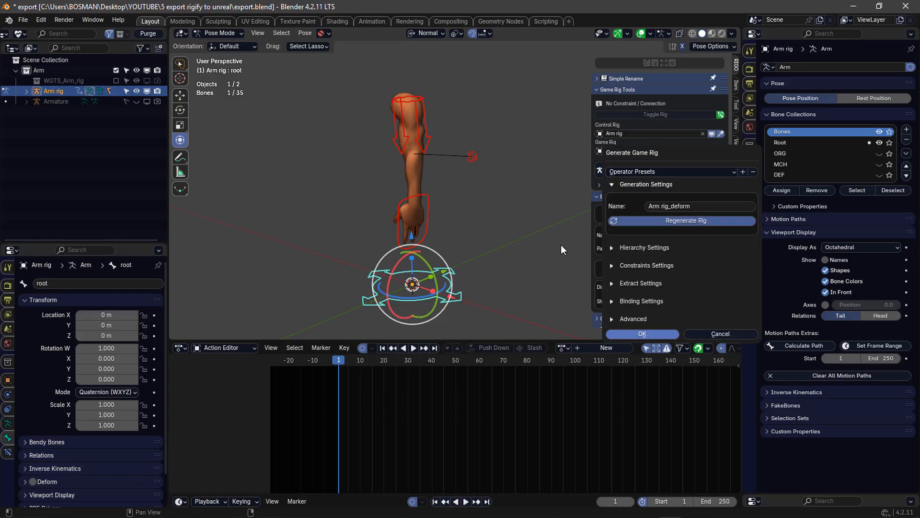
pyautogui.click(674, 206)
pyautogui.moveTo(691, 206); pyautogui.dragTo(663, 215)
pyautogui.write('game')
pyautogui.click(664, 206)
pyautogui.press('BackSpace')
pyautogui.write('_')
# Step: Set the extract mode to Deform and Selected, keep the other generation settings, and generate the game rig
pyautogui.click(638, 248)
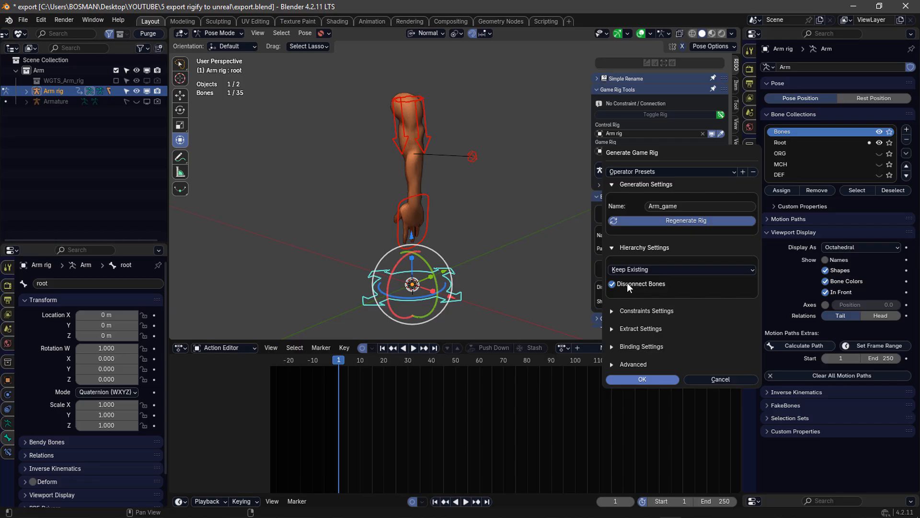
pyautogui.click(645, 247)
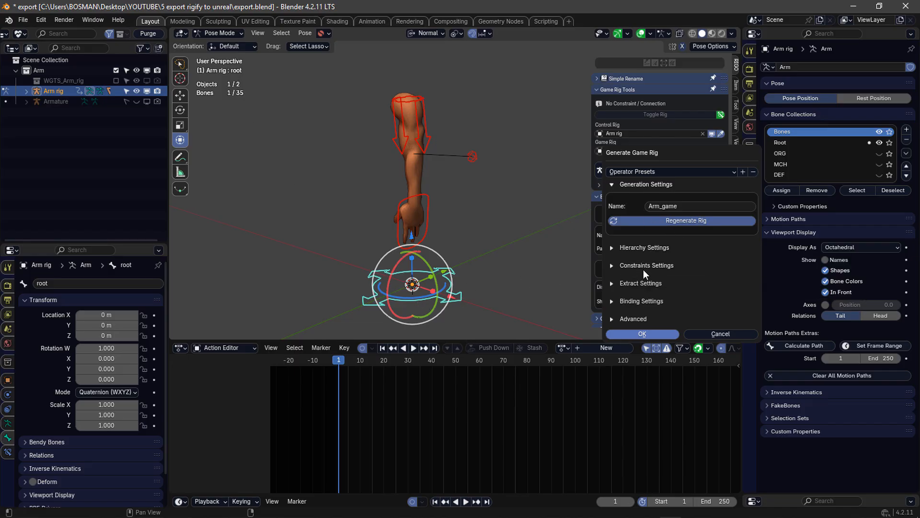
pyautogui.click(659, 267)
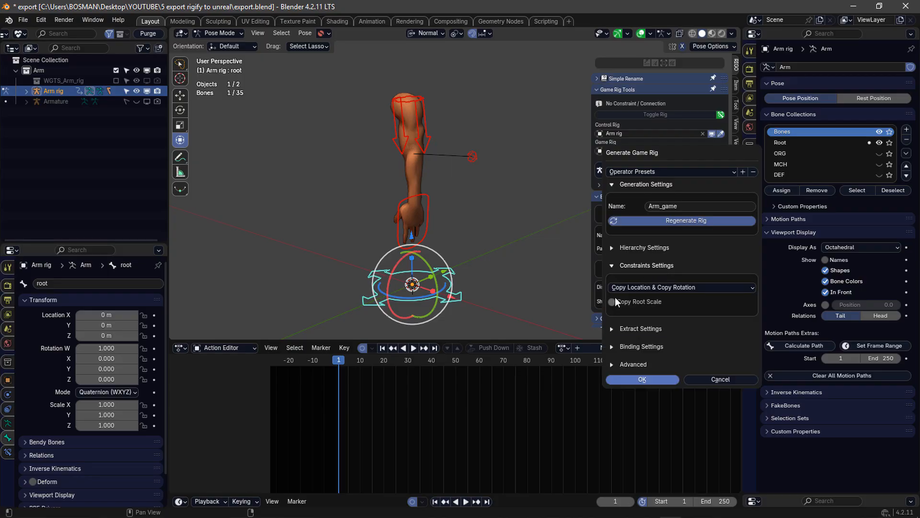
pyautogui.click(651, 288)
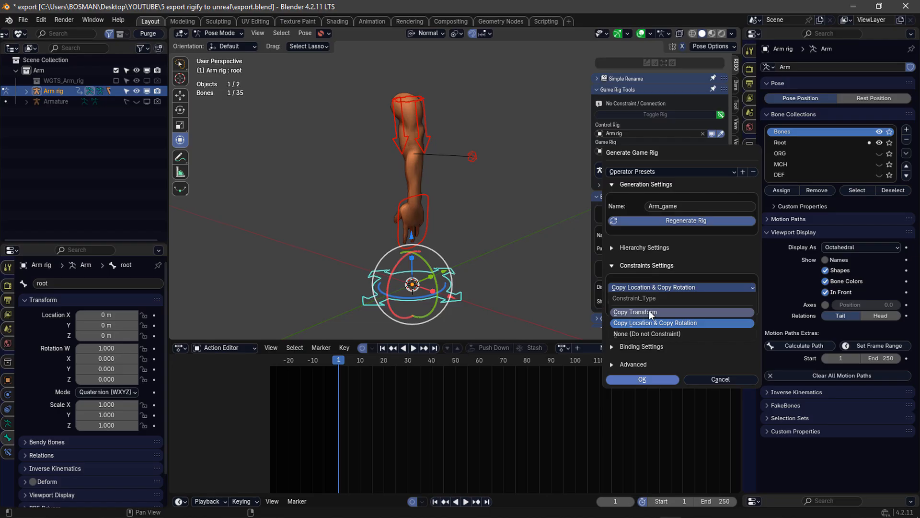
pyautogui.click(650, 261)
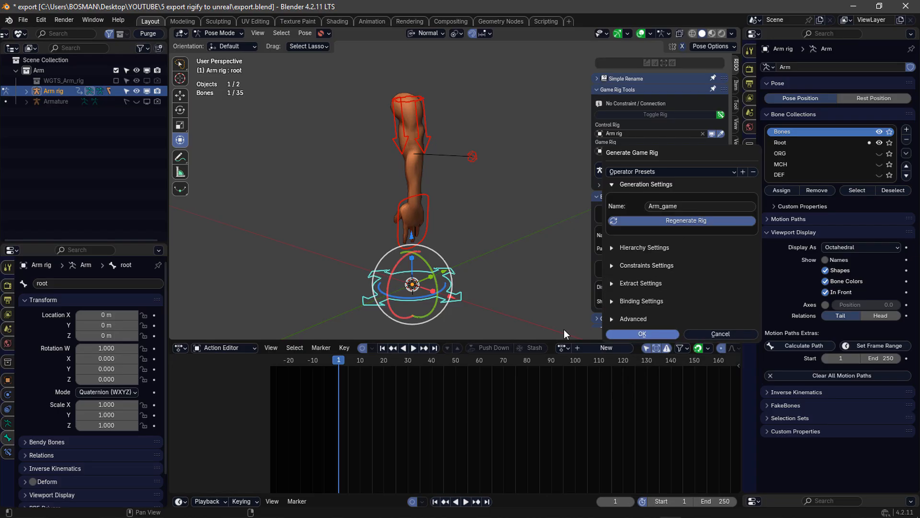
pyautogui.click(639, 284)
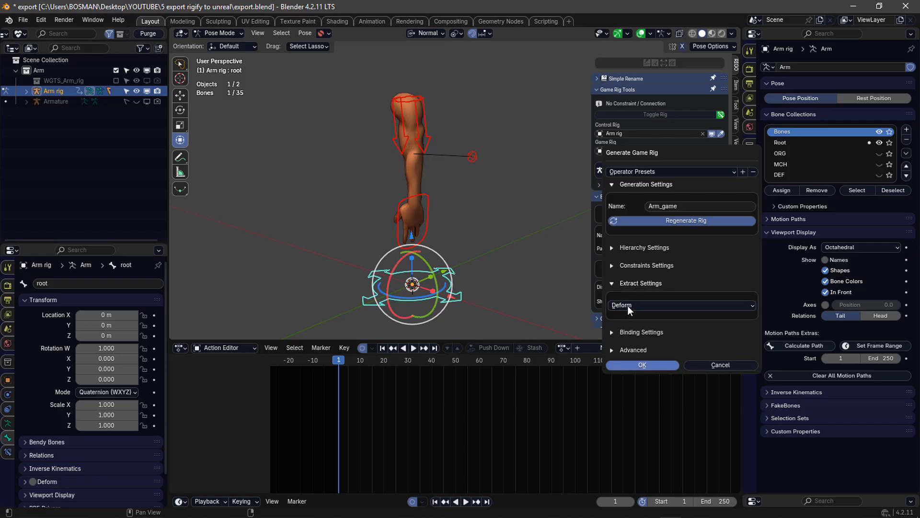
pyautogui.click(628, 306)
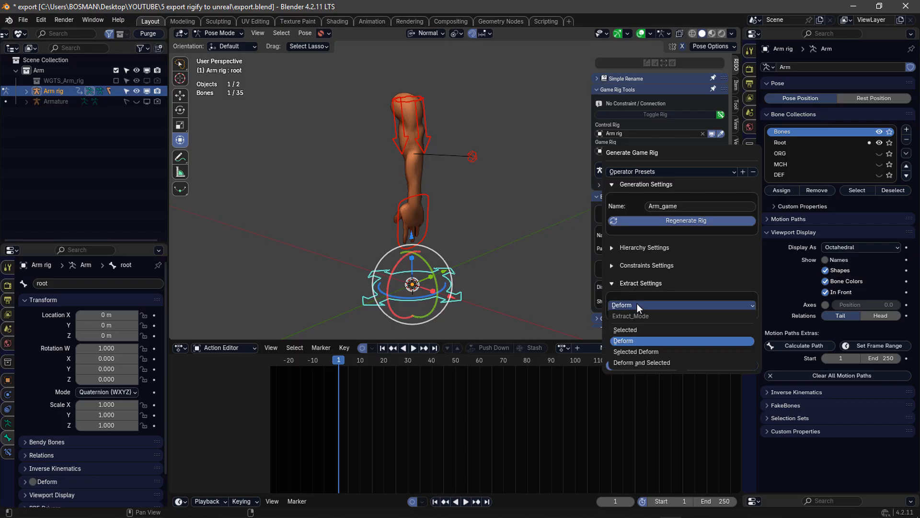
pyautogui.click(636, 364)
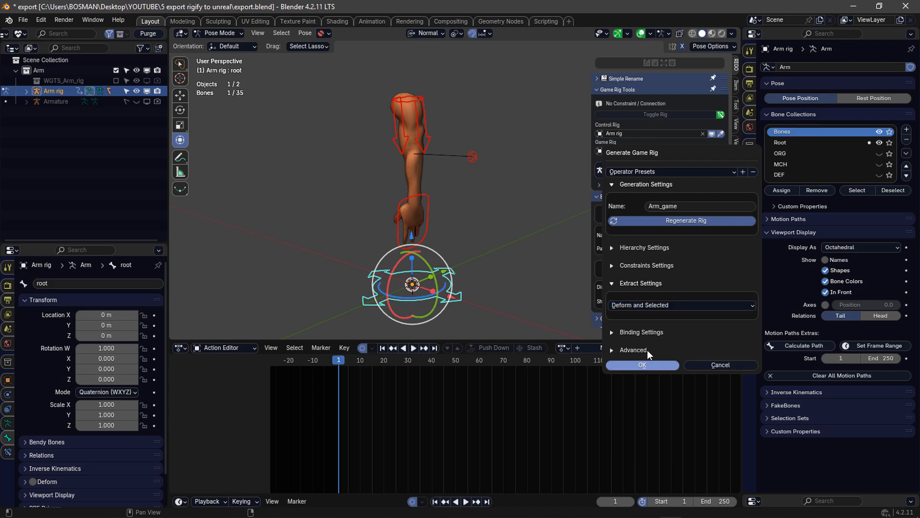
pyautogui.click(644, 283)
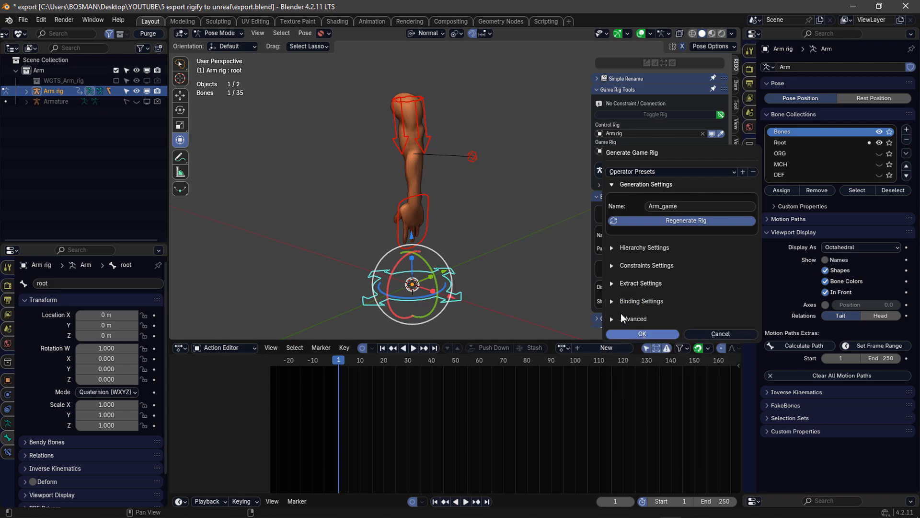
pyautogui.click(637, 301)
pyautogui.click(637, 301)
pyautogui.click(637, 335)
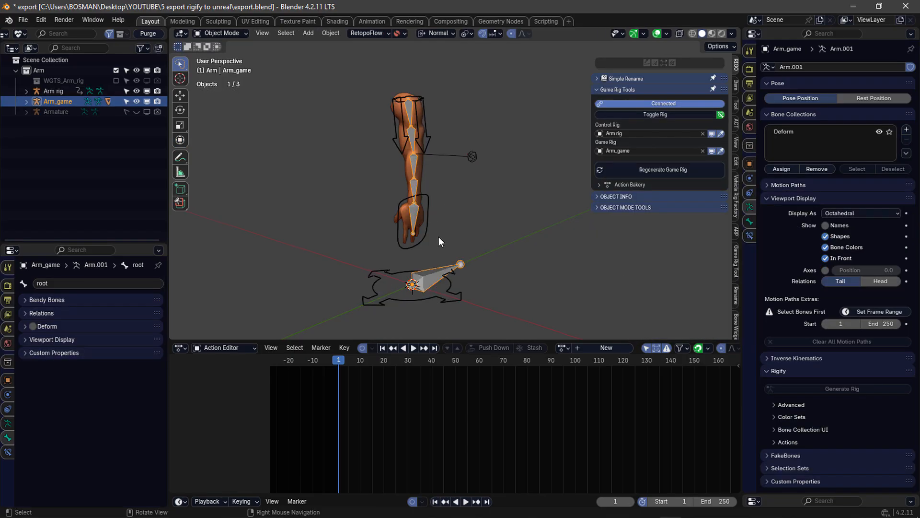
# Step: Expand Arm_game in the outliner to examine the pose, armature data and mesh beneath it
pyautogui.scroll(1, 436, 237)
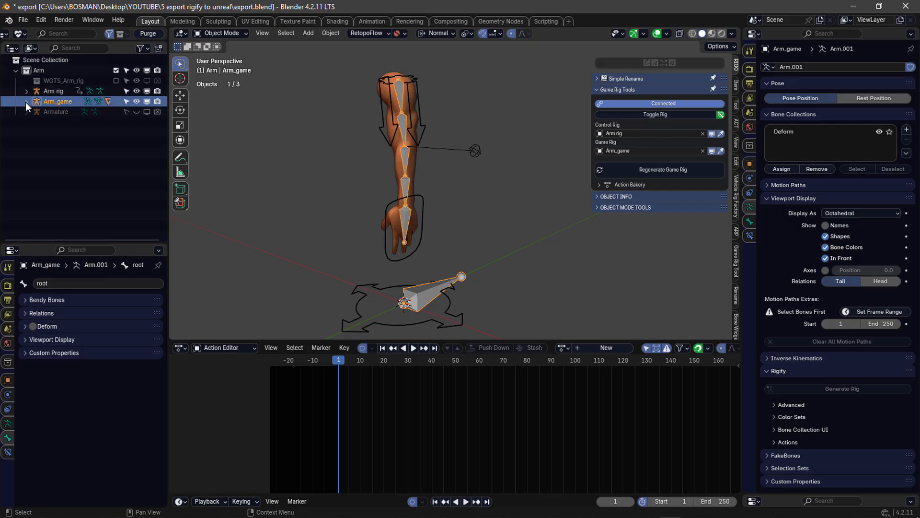
pyautogui.click(51, 92)
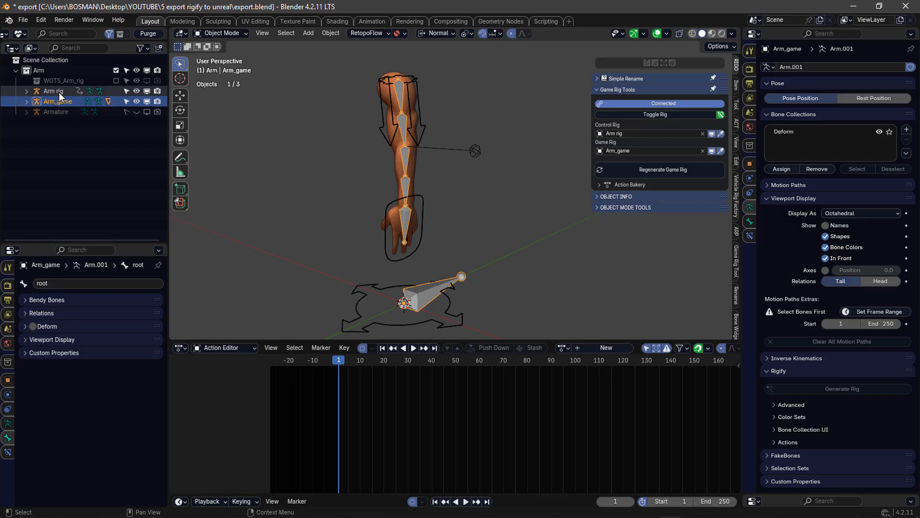
pyautogui.click(67, 102)
pyautogui.click(26, 101)
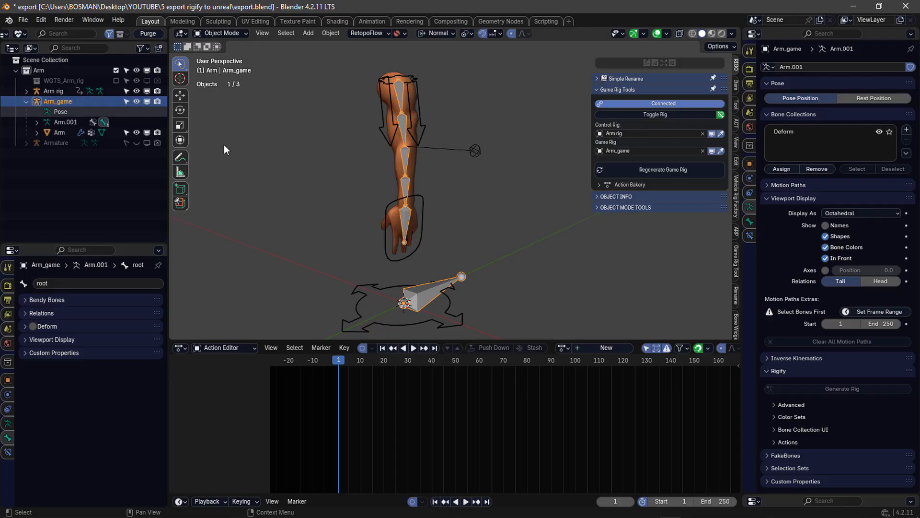
# Step: Inspect Arm rig and Arm_game together in Pose Mode along with the available actions, and return to Object Mode
pyautogui.keyDown('ctrl'); pyautogui.click(58, 91); pyautogui.keyUp('ctrl')
pyautogui.hotkey('ctrl', 'Tab')
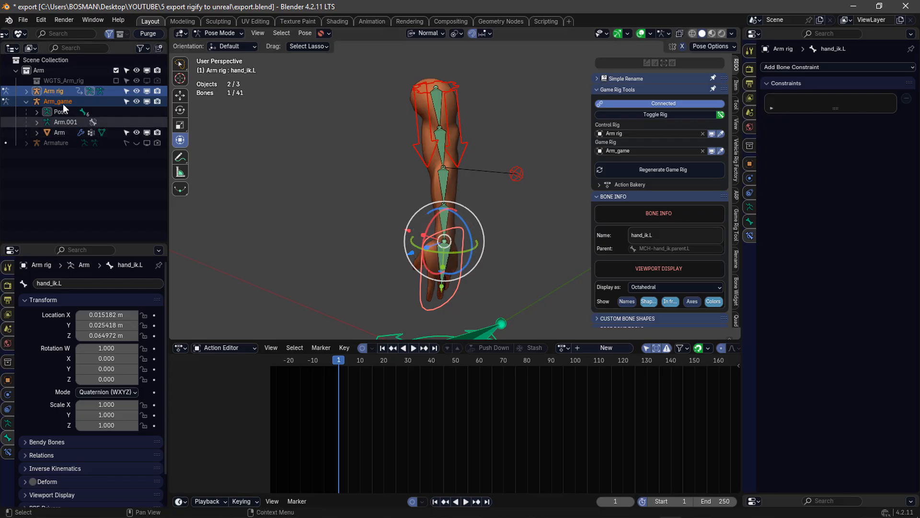
pyautogui.click(57, 92)
pyautogui.click(562, 348)
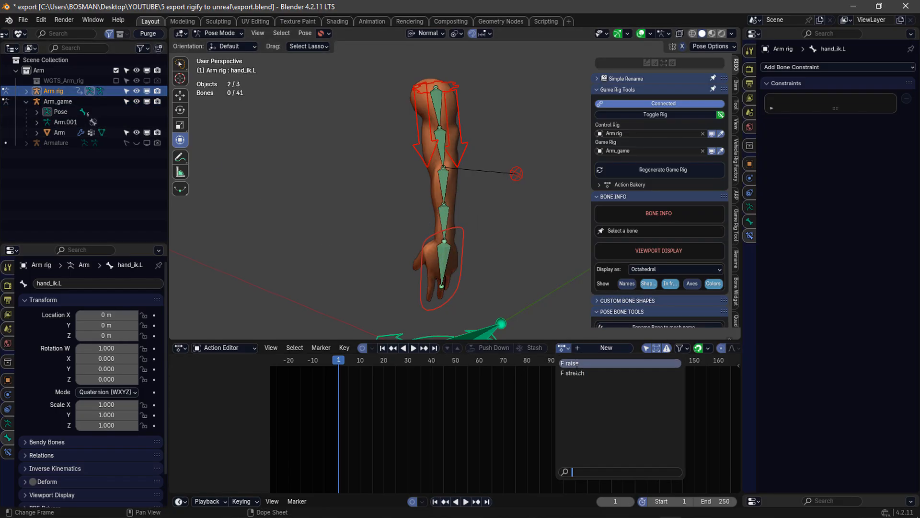
pyautogui.keyDown('shift'); pyautogui.moveTo(464, 265); pyautogui.dragTo(463, 238, button='middle'); pyautogui.keyUp('shift')
pyautogui.click(458, 211)
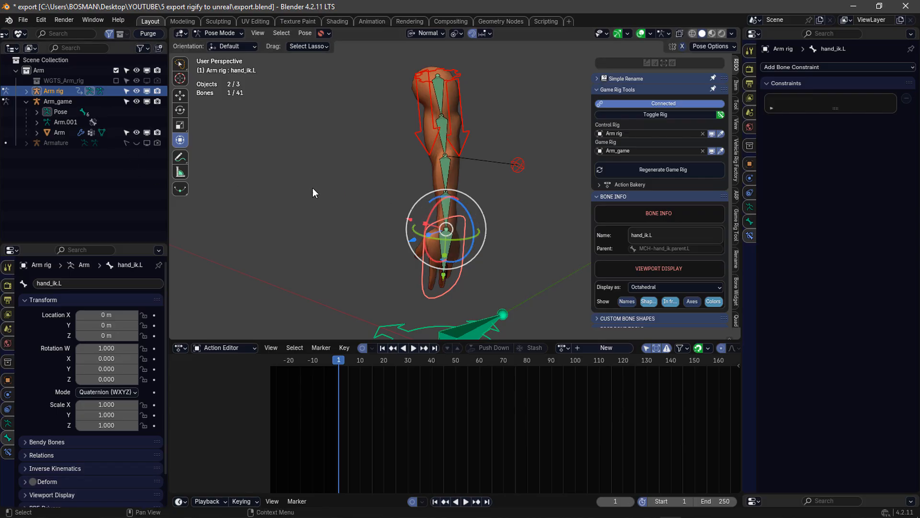
pyautogui.hotkey('ctrl', 'Tab')
pyautogui.moveTo(498, 199); pyautogui.dragTo(460, 145, button='middle')
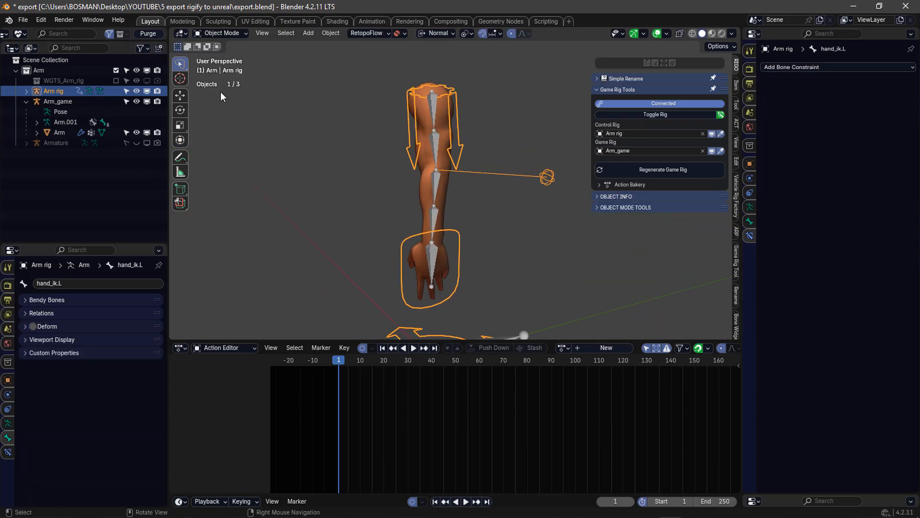
# Step: Check the Lock Object Modes option and examine the bone constraints on Arm_game's forearm_L_001 in Pose Mode
pyautogui.click(39, 23)
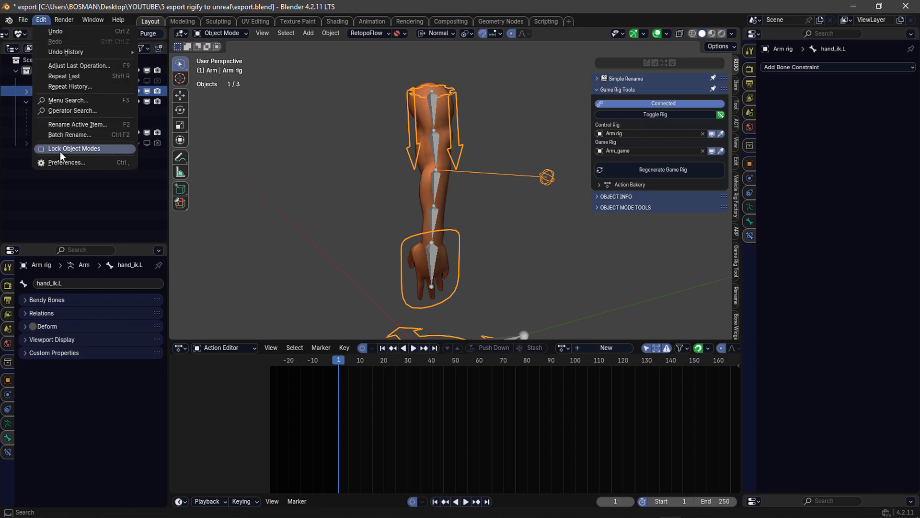
pyautogui.click(443, 185)
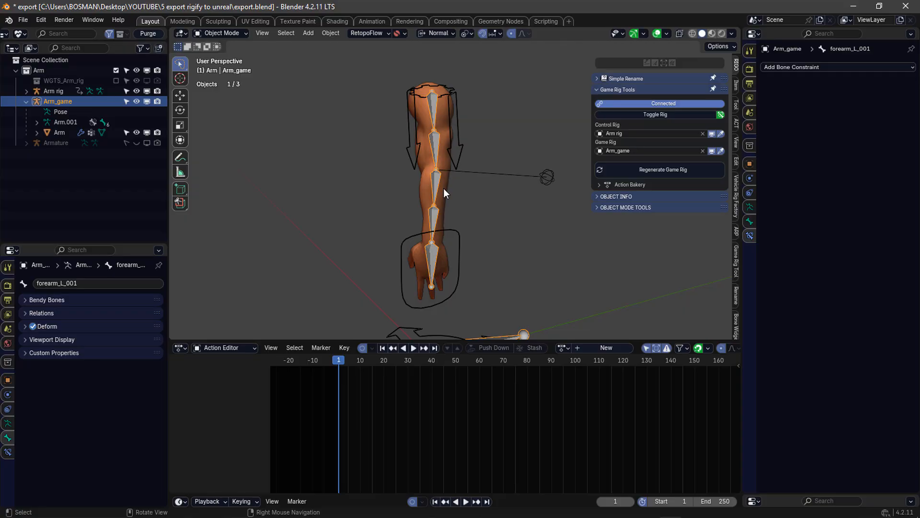
pyautogui.hotkey('ctrl', 'Tab')
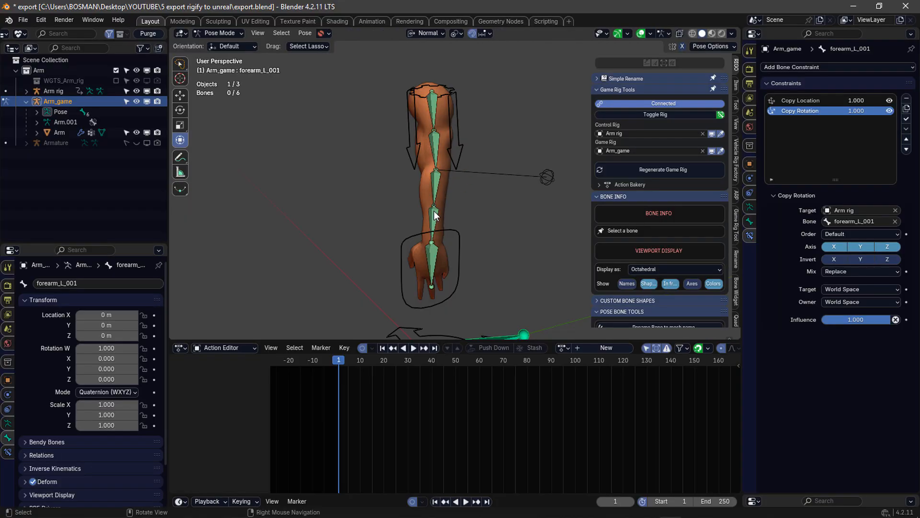
pyautogui.hotkey('ctrl', 'Tab')
pyautogui.click(460, 149)
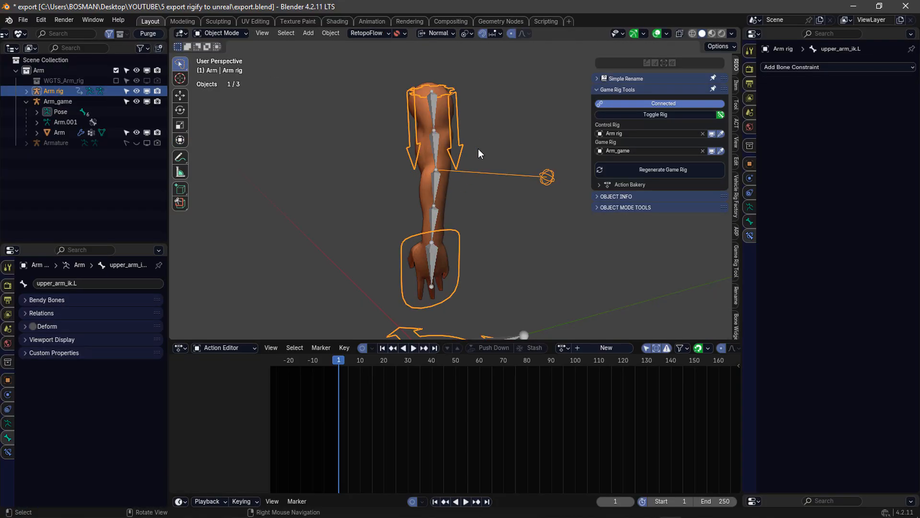
# Step: Scale Arm_game's root bone down to about a third of its length in Edit Mode and return to Pose Mode
pyautogui.click(436, 188)
pyautogui.hotkey('ctrl', 'Tab')
pyautogui.moveTo(448, 189); pyautogui.dragTo(488, 261, button='middle')
pyautogui.click(453, 263)
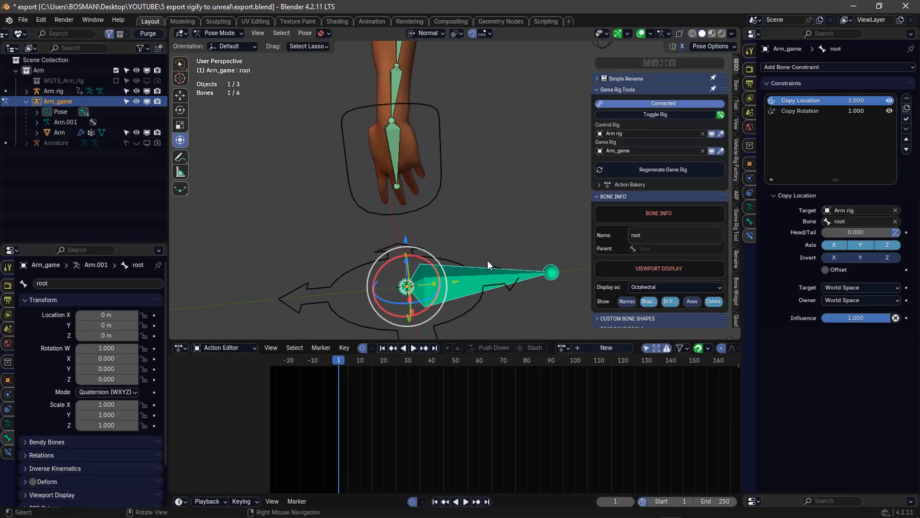
pyautogui.press('Tab')
pyautogui.scroll(-2, 498, 260)
pyautogui.press('s')
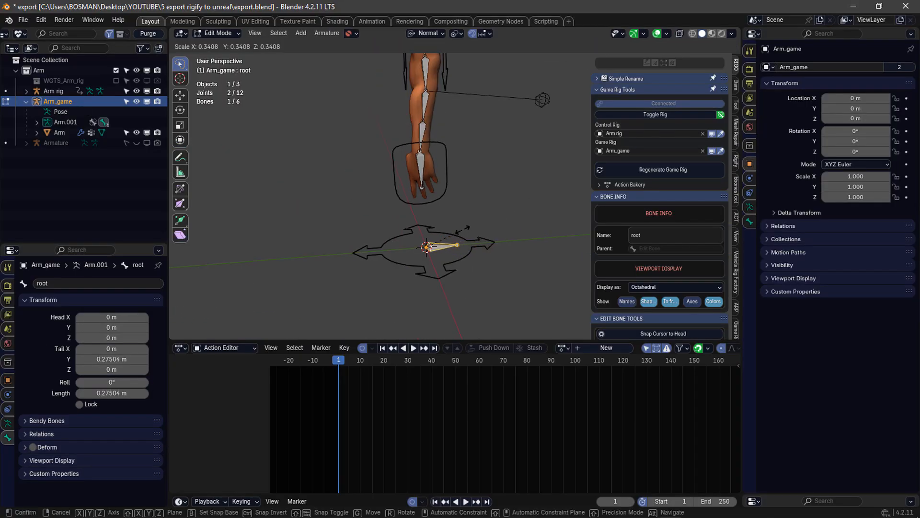
pyautogui.click(462, 232)
pyautogui.moveTo(462, 232); pyautogui.dragTo(491, 231, button='middle')
pyautogui.press('Tab')
pyautogui.click(490, 231)
pyautogui.scroll(-2, 480, 239)
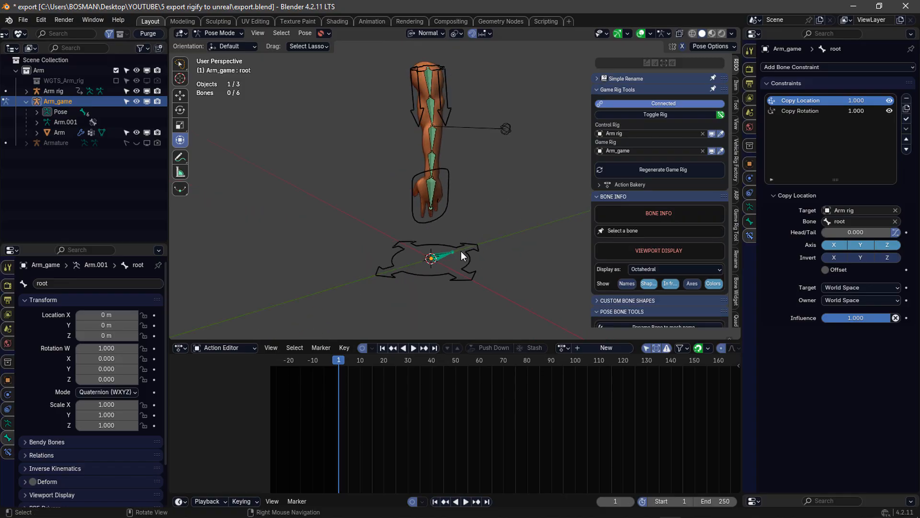
# Step: Check the parent and constraints of Arm_game's root and hand bones in Pose Mode
pyautogui.click(462, 255)
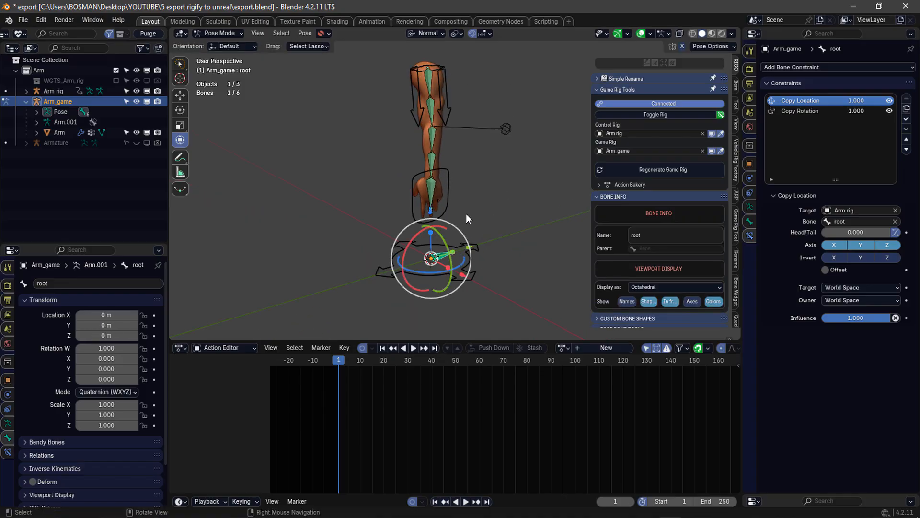
pyautogui.moveTo(465, 214)
pyautogui.mouseDown(button='middle')
pyautogui.moveTo(470, 229)
pyautogui.moveTo(464, 223)
pyautogui.mouseUp(button='middle')
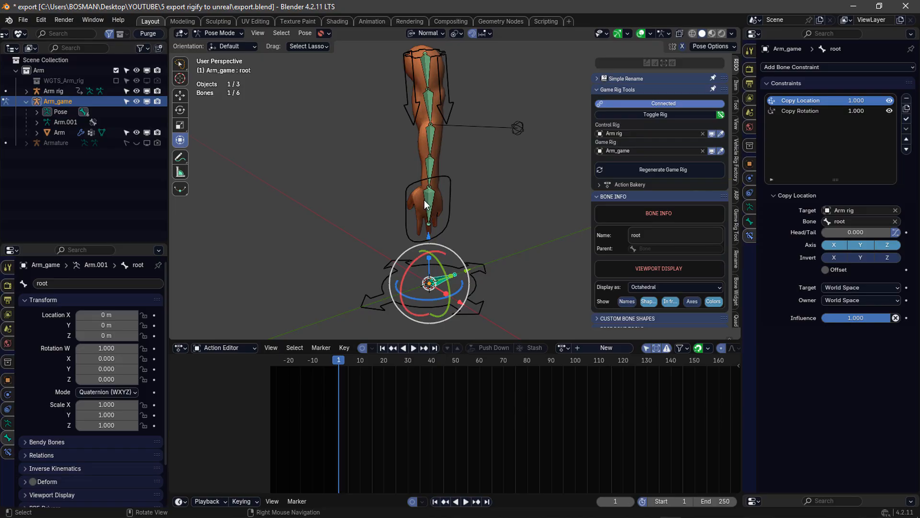
pyautogui.scroll(1, 444, 207)
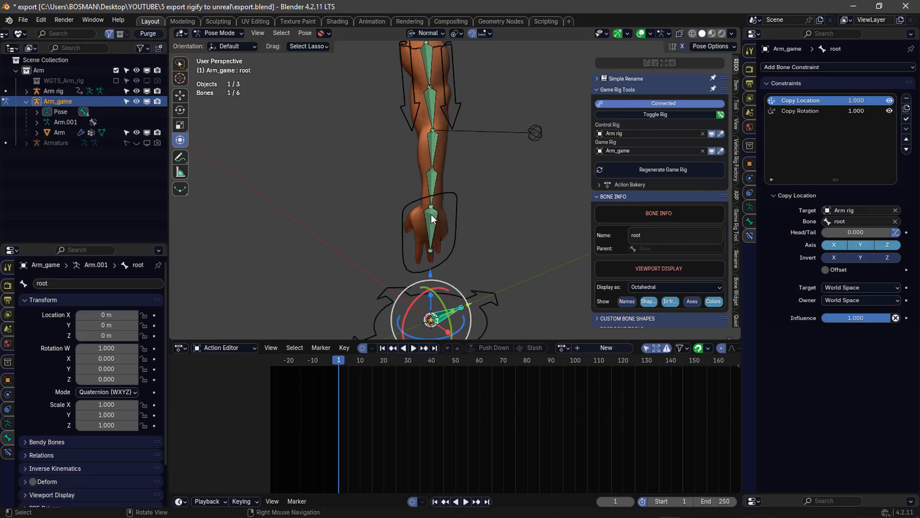
pyautogui.click(431, 219)
pyautogui.scroll(1, 436, 221)
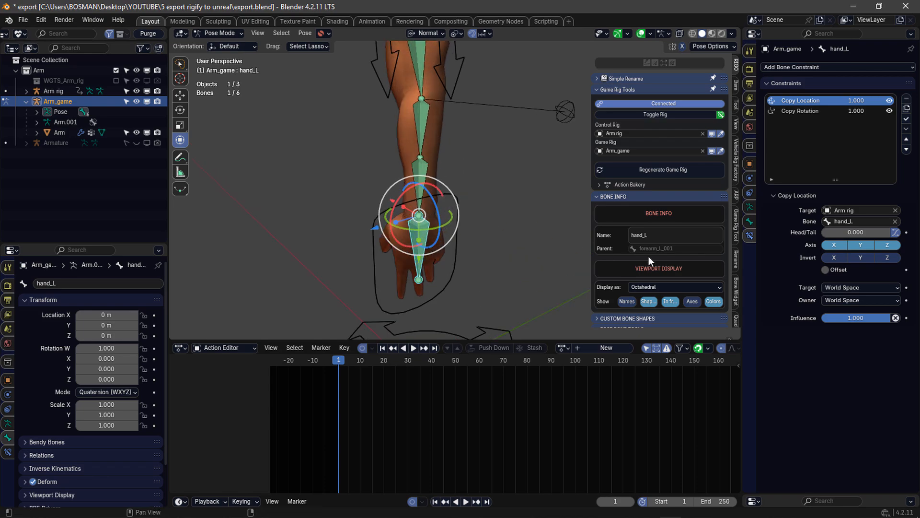
# Step: Examine the parenting of Arm_game's hand, forearm and upper arm bones in Edit Mode, and return to Pose Mode
pyautogui.press('Tab')
pyautogui.scroll(2, 432, 225)
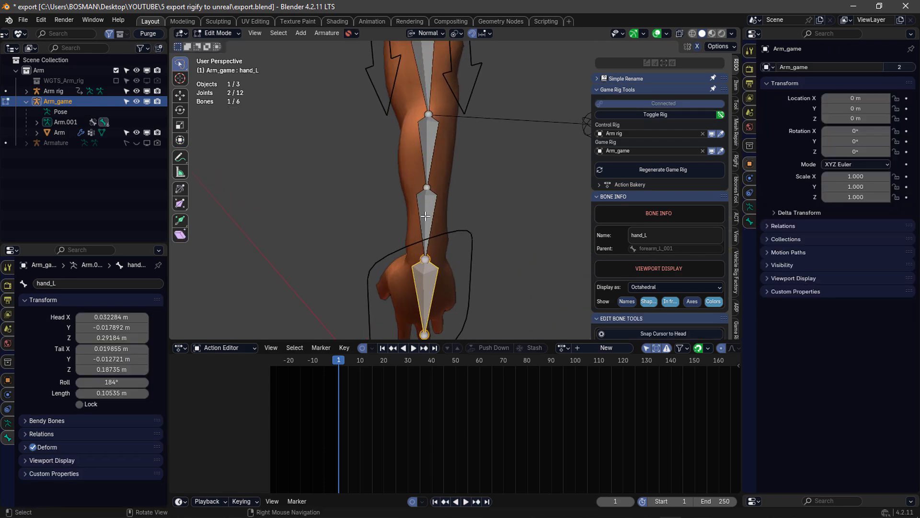
pyautogui.click(425, 216)
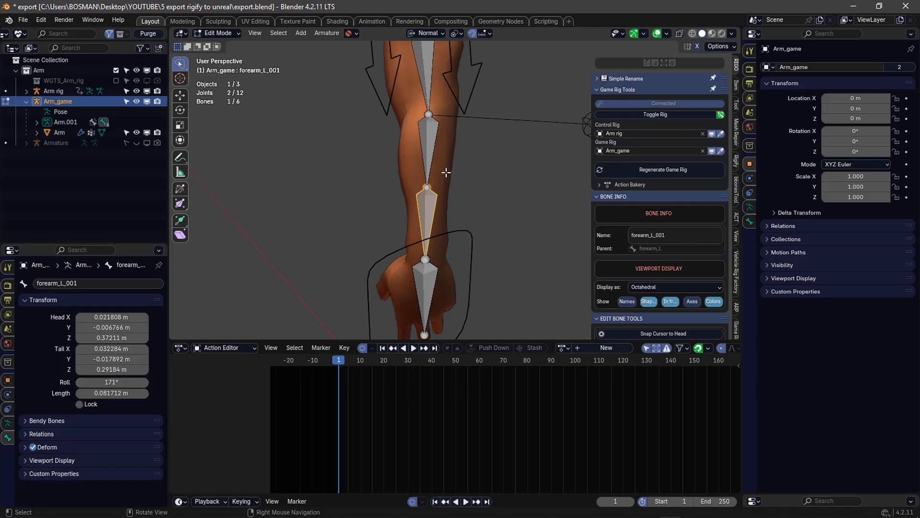
pyautogui.keyDown('shift'); pyautogui.moveTo(440, 153); pyautogui.dragTo(439, 206, button='middle'); pyautogui.keyUp('shift')
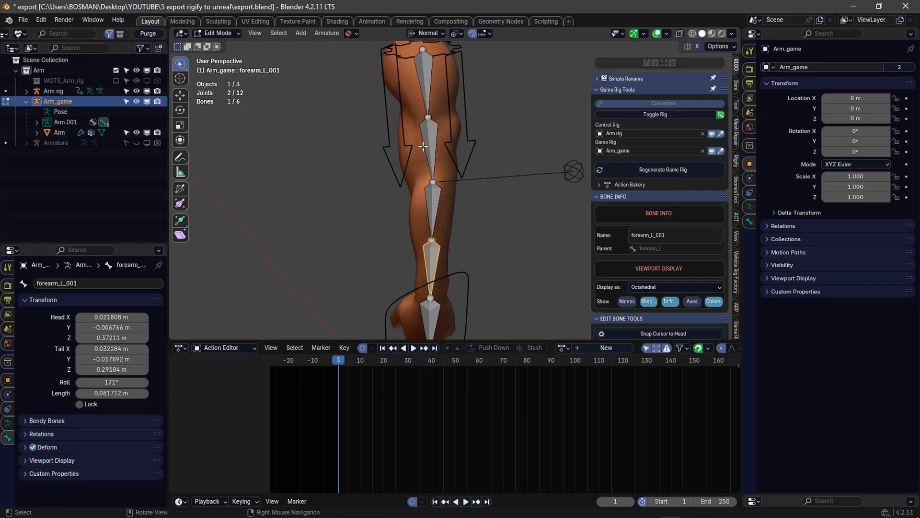
pyautogui.scroll(-1, 439, 148)
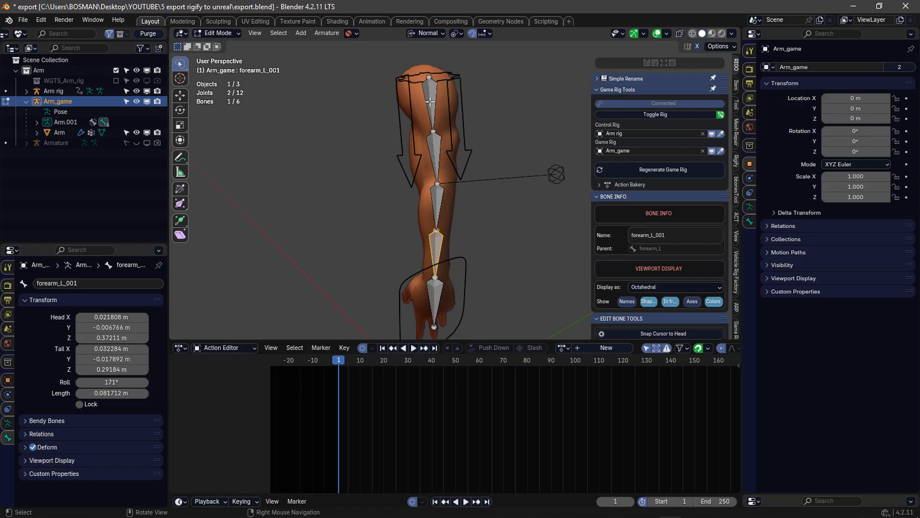
pyautogui.click(440, 197)
pyautogui.click(435, 115)
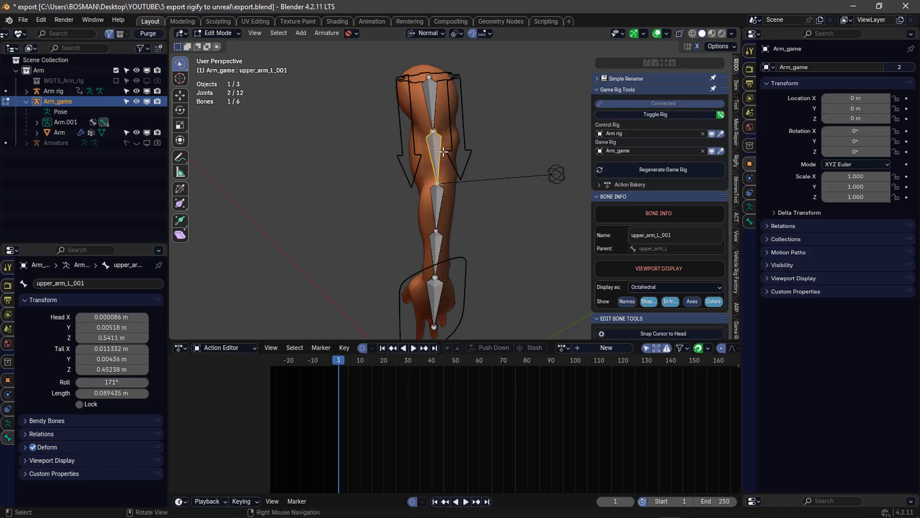
pyautogui.scroll(-1, 440, 131)
pyautogui.scroll(2, 439, 130)
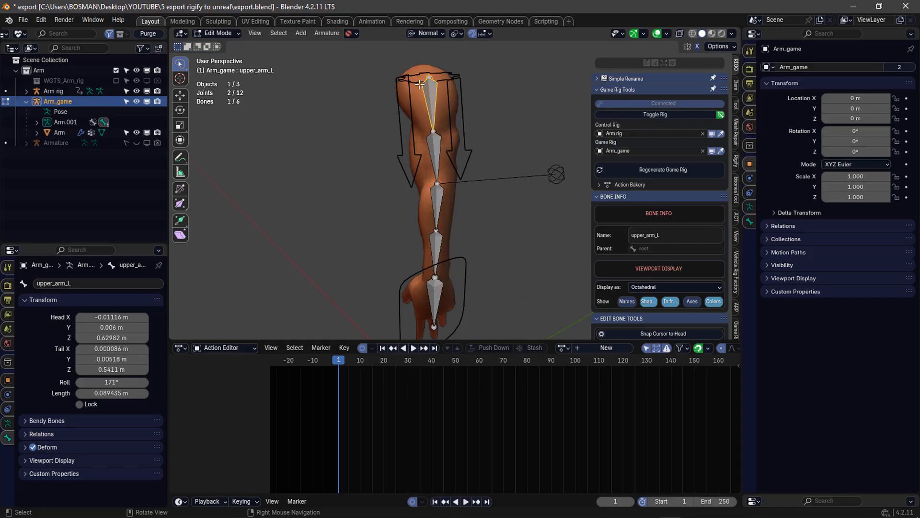
pyautogui.scroll(-3, 478, 179)
pyautogui.keyDown('shift'); pyautogui.moveTo(459, 324); pyautogui.dragTo(444, 269, button='middle'); pyautogui.keyUp('shift')
pyautogui.scroll(1, 445, 269)
pyautogui.press('Tab')
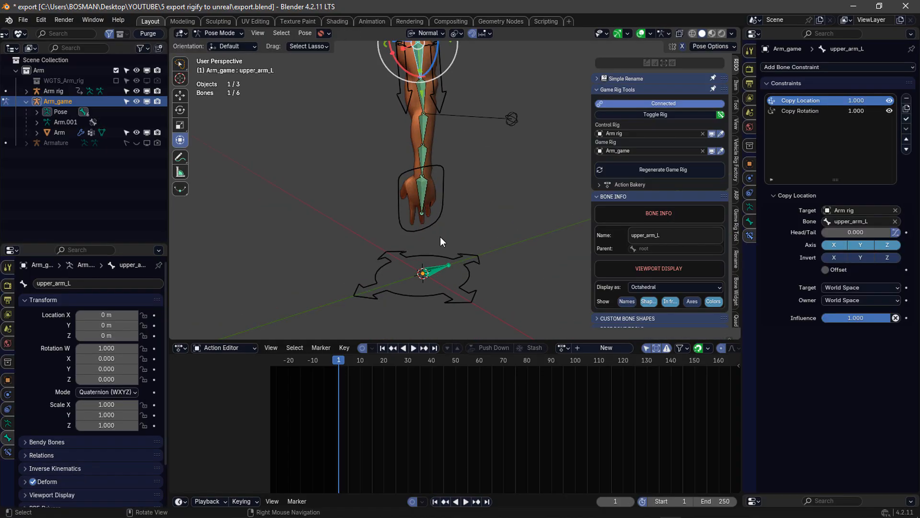
# Step: Try to move Arm_game's forearm_L bone with its constraints active
pyautogui.moveTo(440, 237); pyautogui.dragTo(445, 263, button='middle')
pyautogui.scroll(2, 460, 234)
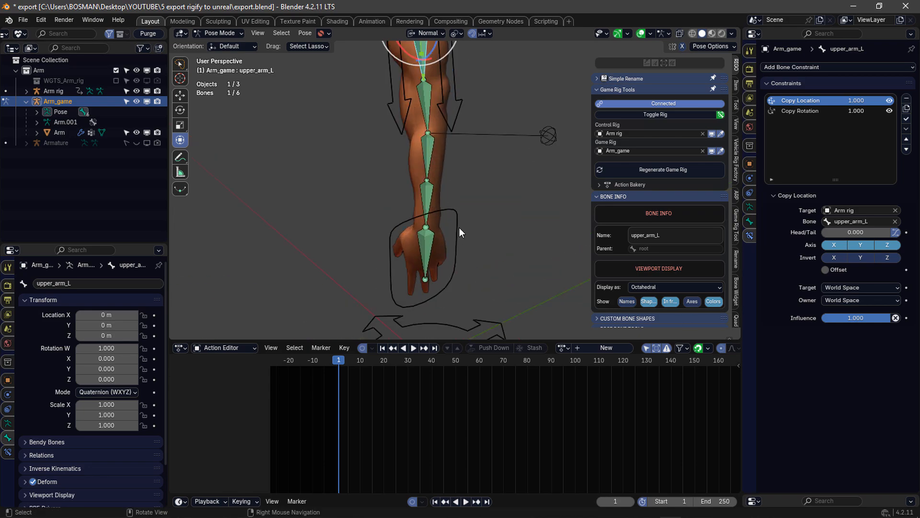
pyautogui.click(427, 158)
pyautogui.press('g')
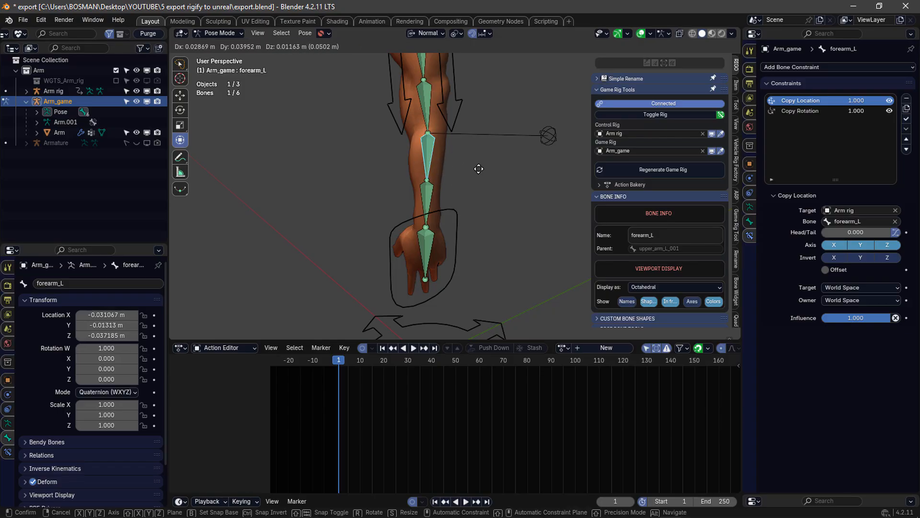
pyautogui.press('Escape')
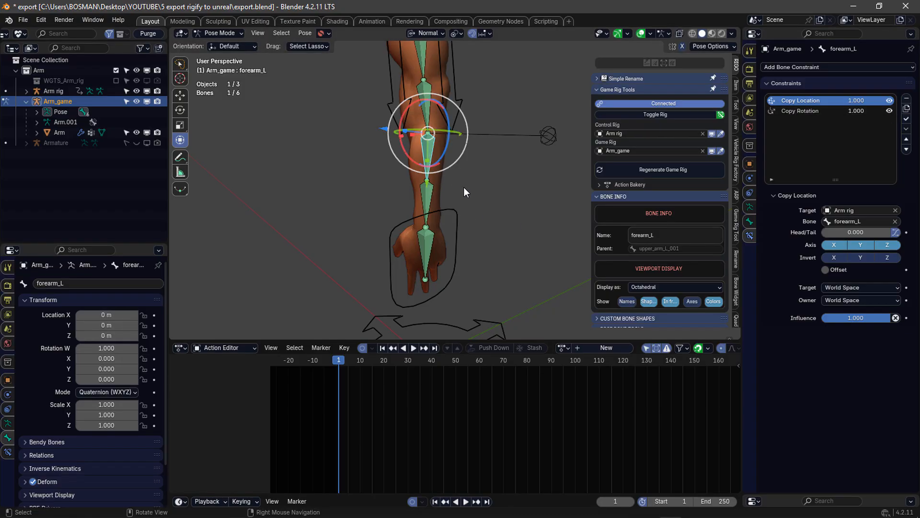
# Step: Disable the constraints on all Arm_game bones with Hide all constraints
pyautogui.moveTo(464, 187)
pyautogui.mouseDown(button='middle')
pyautogui.moveTo(453, 197)
pyautogui.moveTo(454, 180)
pyautogui.mouseUp(button='middle')
pyautogui.press('a')
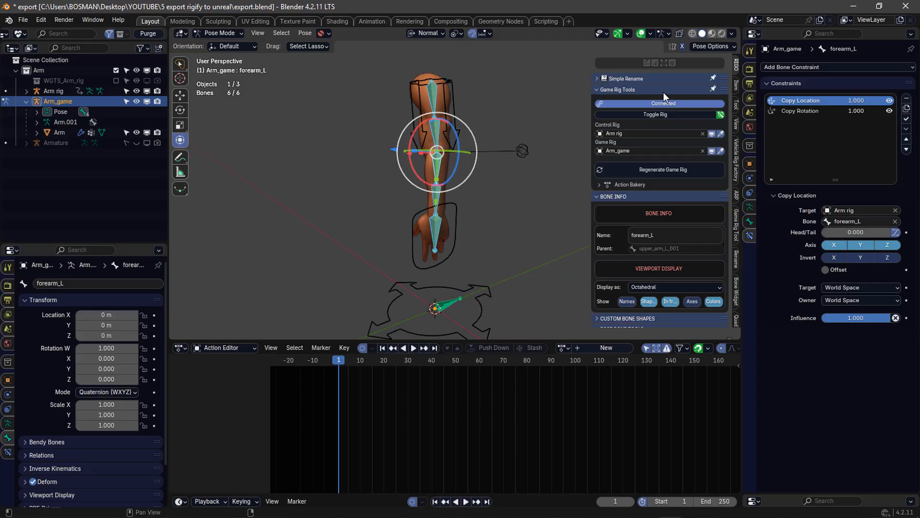
pyautogui.click(664, 91)
pyautogui.scroll(-3, 660, 211)
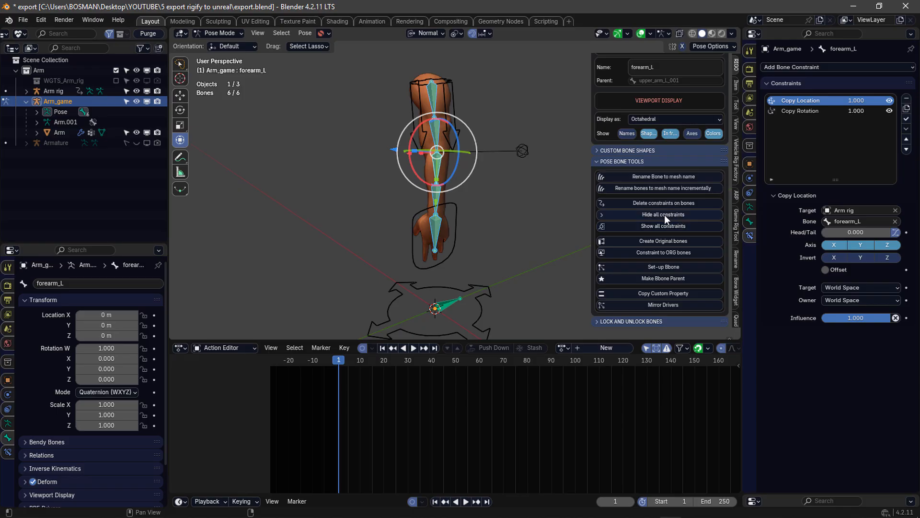
pyautogui.click(664, 214)
# Step: Test moving the root bone and rotating forearm_L and forearm_L_001 without constraints, cancelling each transform
pyautogui.click(442, 305)
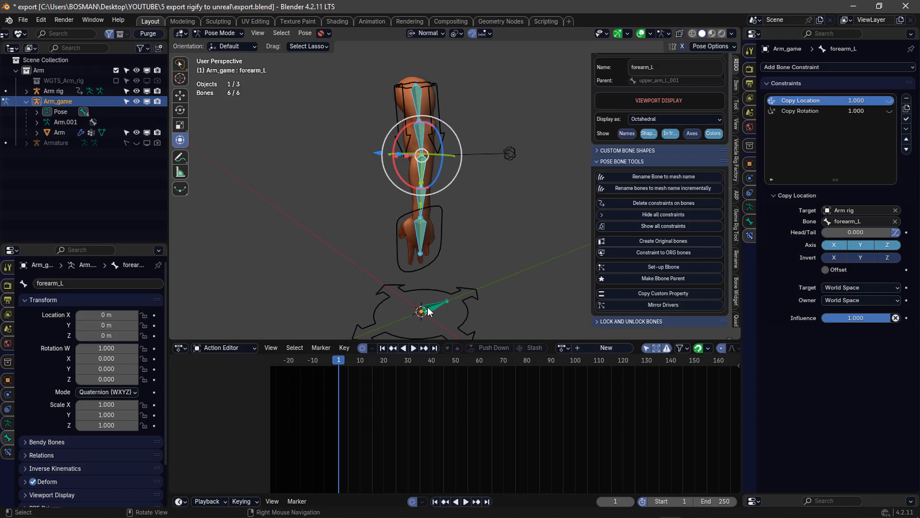
pyautogui.press('g')
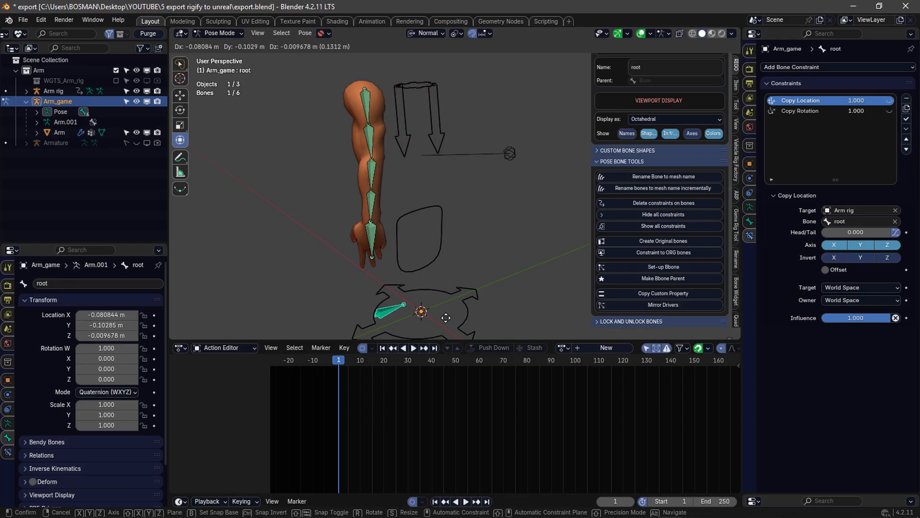
pyautogui.press('Escape')
pyautogui.click(404, 132)
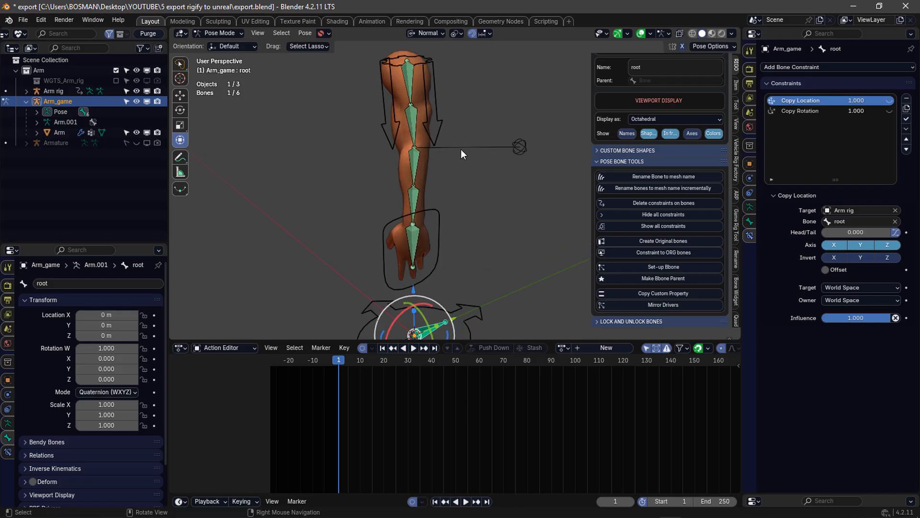
pyautogui.press('r')
pyautogui.press('Escape')
pyautogui.click(417, 162)
pyautogui.press('r')
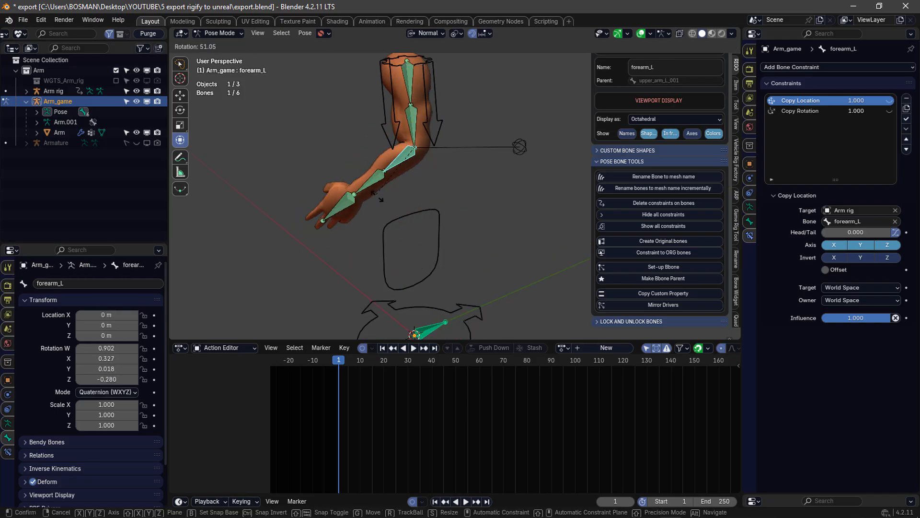
pyautogui.press('Escape')
pyautogui.click(412, 205)
pyautogui.press('r')
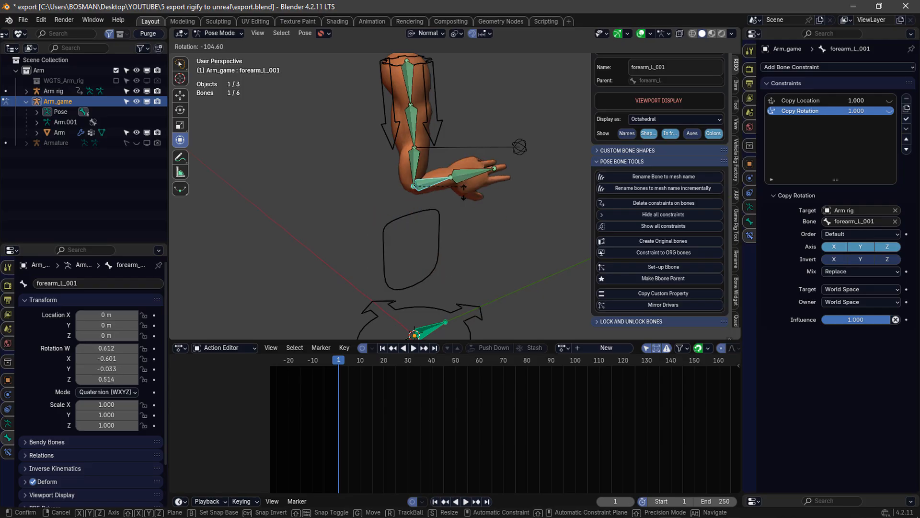
pyautogui.press('Escape')
# Step: Select all Arm_game bones and re-enable their constraints with Show all constraints
pyautogui.scroll(-2, 467, 219)
pyautogui.press('a')
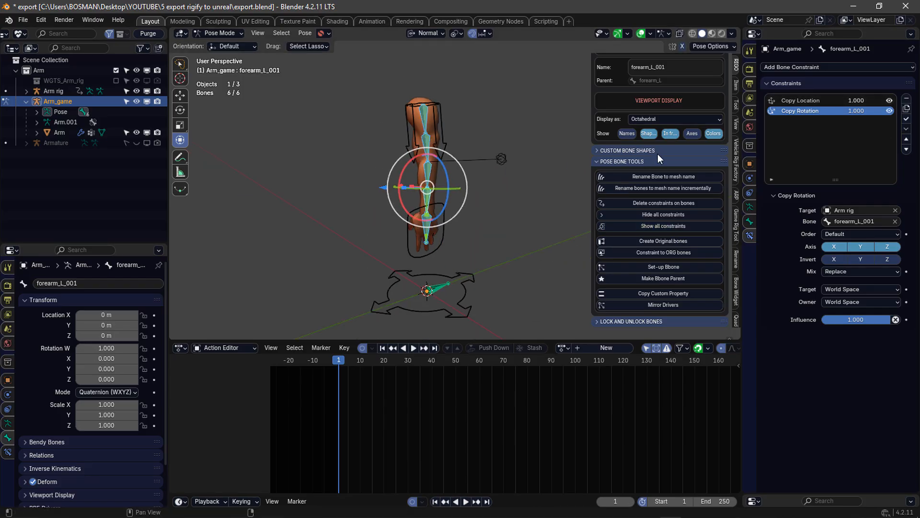
pyautogui.click(658, 151)
pyautogui.click(657, 151)
# Step: Return to Object Mode, select Arm rig and assign the raise action to it
pyautogui.moveTo(434, 178); pyautogui.dragTo(440, 229, button='middle')
pyautogui.hotkey('ctrl', 'Tab')
pyautogui.click(434, 240)
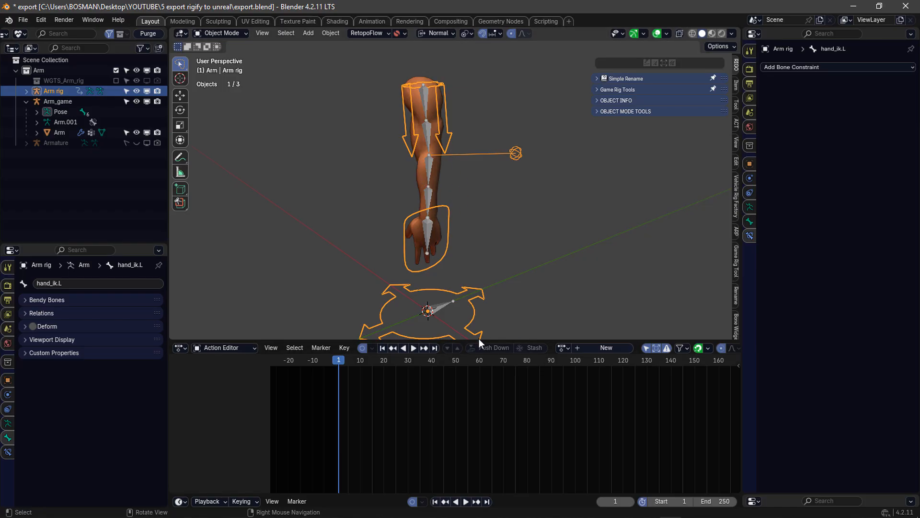
pyautogui.click(564, 348)
pyautogui.click(570, 362)
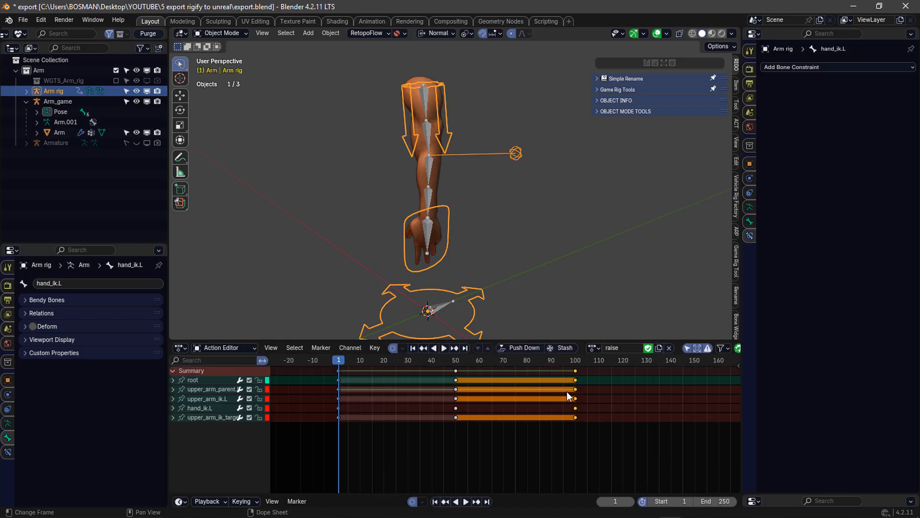
# Step: Scrub the raise action to about frame 74 and back to frame 1 to check that Arm_game follows Arm rig
pyautogui.moveTo(456, 287); pyautogui.dragTo(442, 273, button='middle')
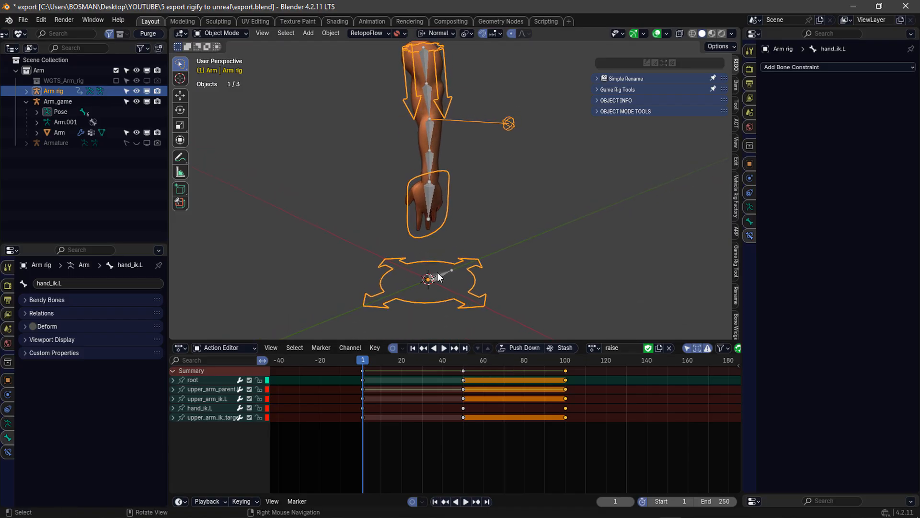
pyautogui.moveTo(375, 361); pyautogui.dragTo(512, 369)
pyautogui.moveTo(469, 243); pyautogui.dragTo(484, 271, button='middle')
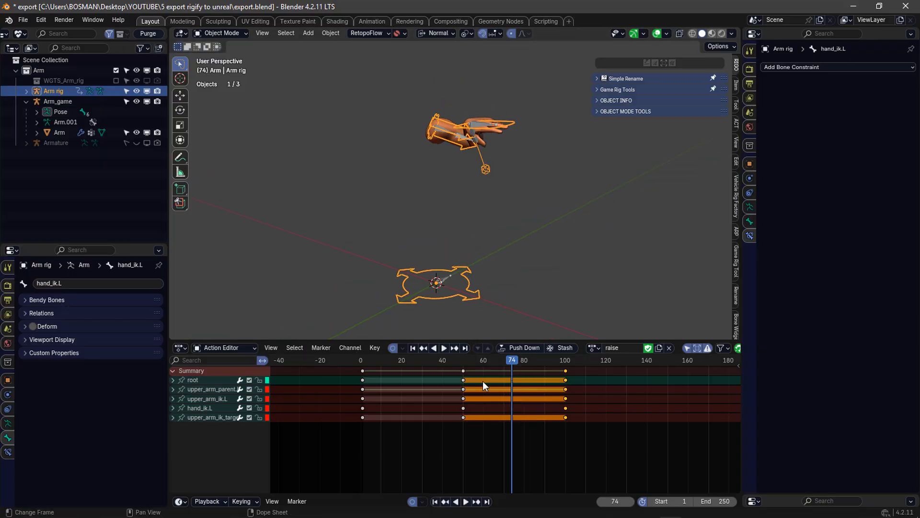
pyautogui.moveTo(502, 362); pyautogui.dragTo(364, 373)
pyautogui.moveTo(453, 245); pyautogui.dragTo(441, 222, button='middle')
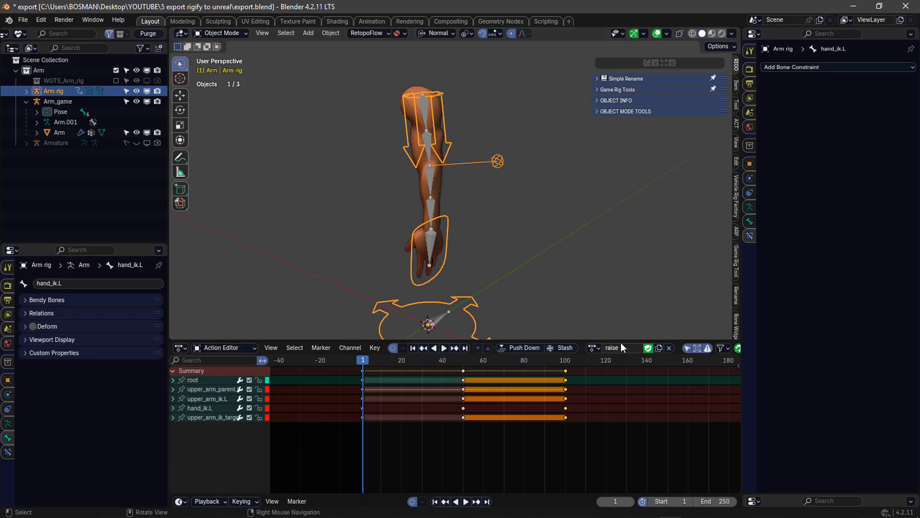
# Step: Put Arm_game in Pose Mode and select its five linked arm bones from upper_arm_L to hand_L, leaving root out
pyautogui.scroll(6, 568, 241)
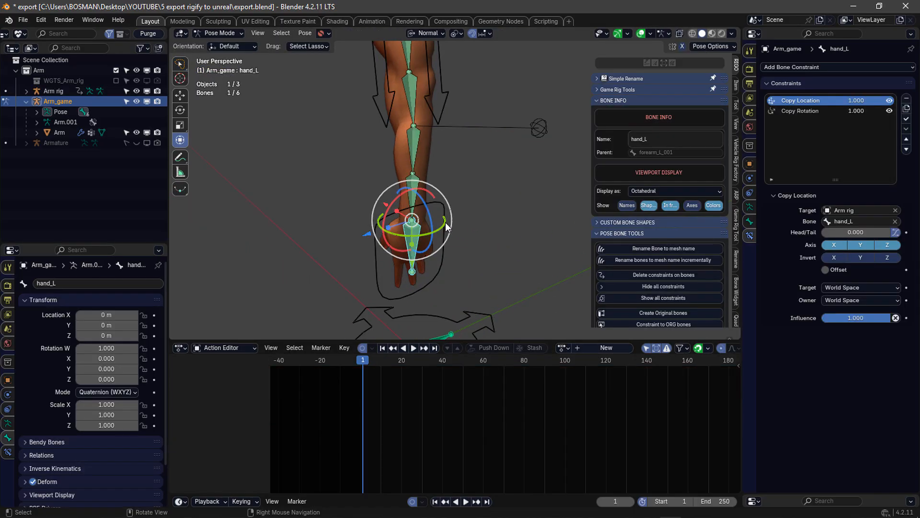
pyautogui.moveTo(444, 223); pyautogui.dragTo(450, 303, button='middle')
pyautogui.click(451, 304)
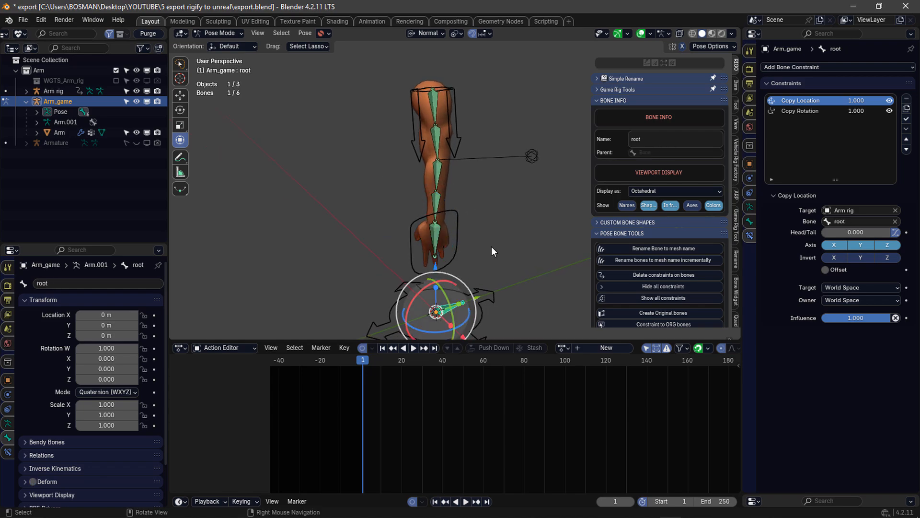
pyautogui.hotkey('ctrl', 'l')
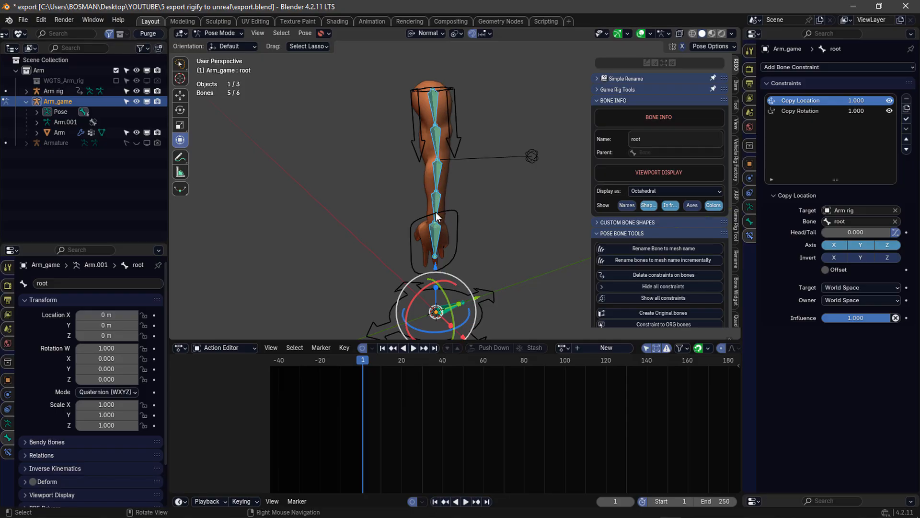
pyautogui.moveTo(444, 237); pyautogui.dragTo(489, 156, button='middle')
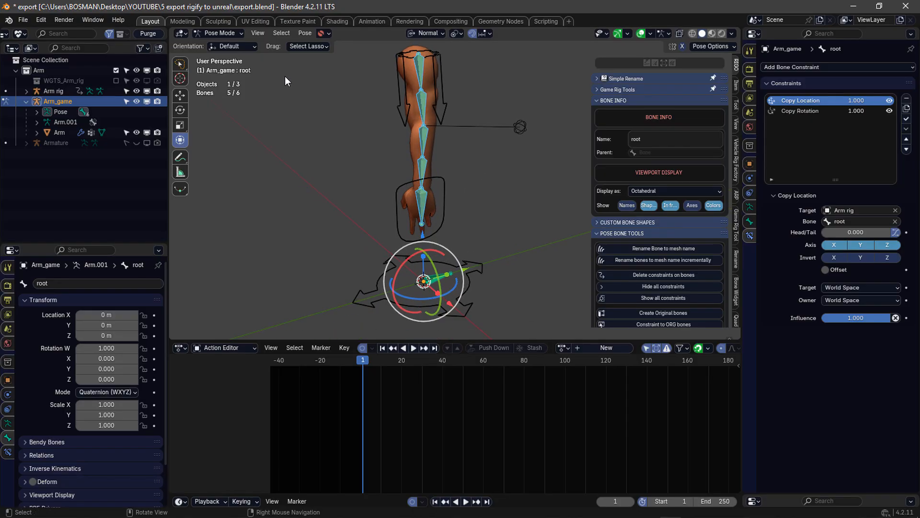
# Step: Bake the raise motion onto the selected Arm_game bones with Bake Action, end frame 100, Only Selected Bones and Visual Keying enabled
pyautogui.click(303, 33)
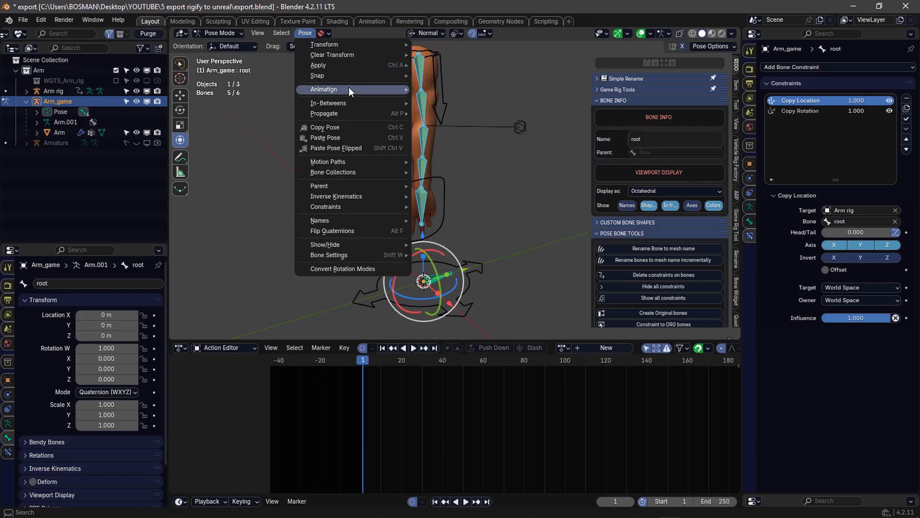
pyautogui.moveTo(349, 89)
pyautogui.click(470, 145)
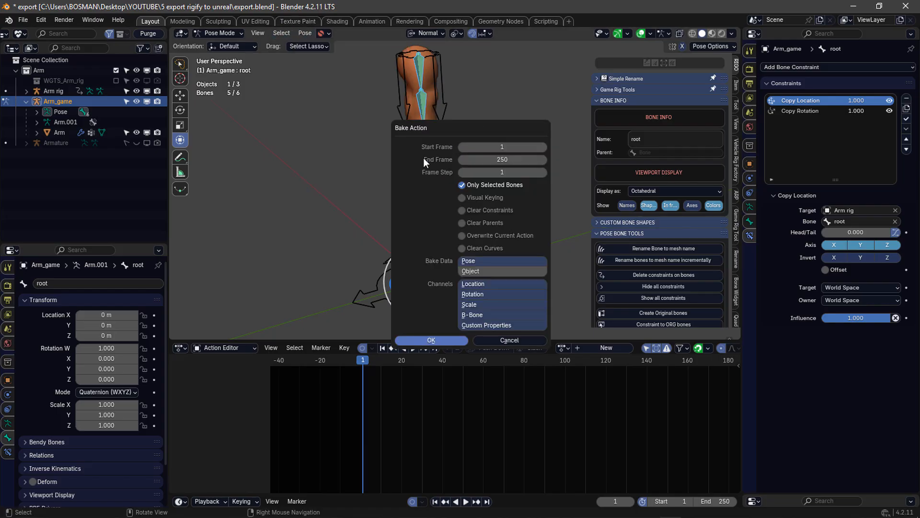
pyautogui.click(499, 160)
pyautogui.write('100')
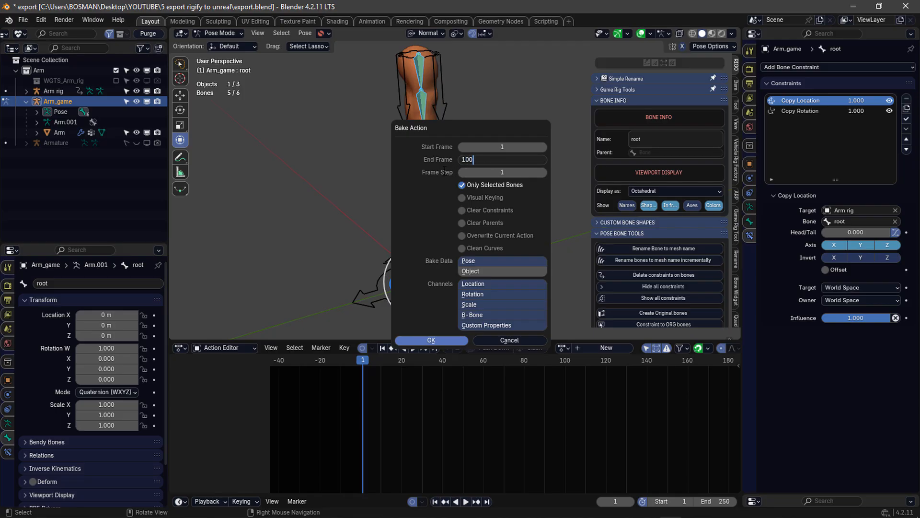
pyautogui.press('Return')
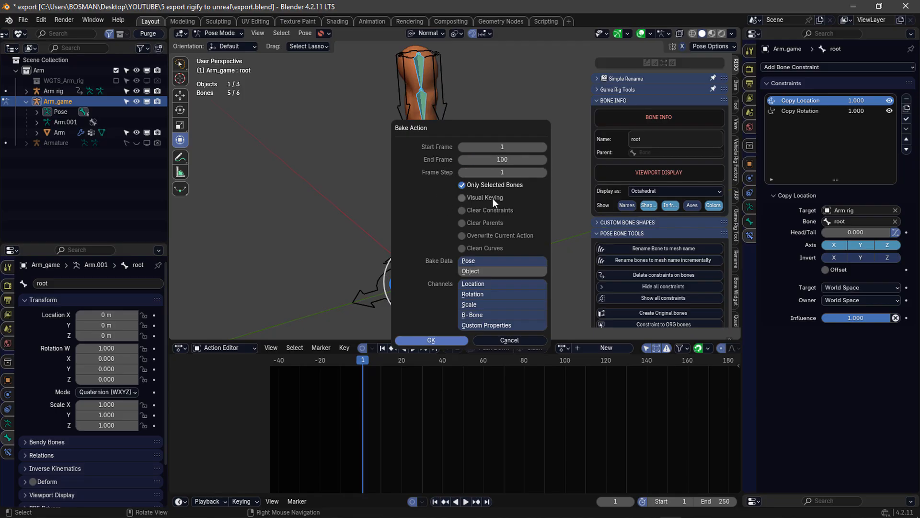
pyautogui.click(462, 198)
pyautogui.click(448, 340)
# Step: Rename the baked action game_raise, protect it with a fake user and unlink it from Arm_game
pyautogui.scroll(1, 397, 442)
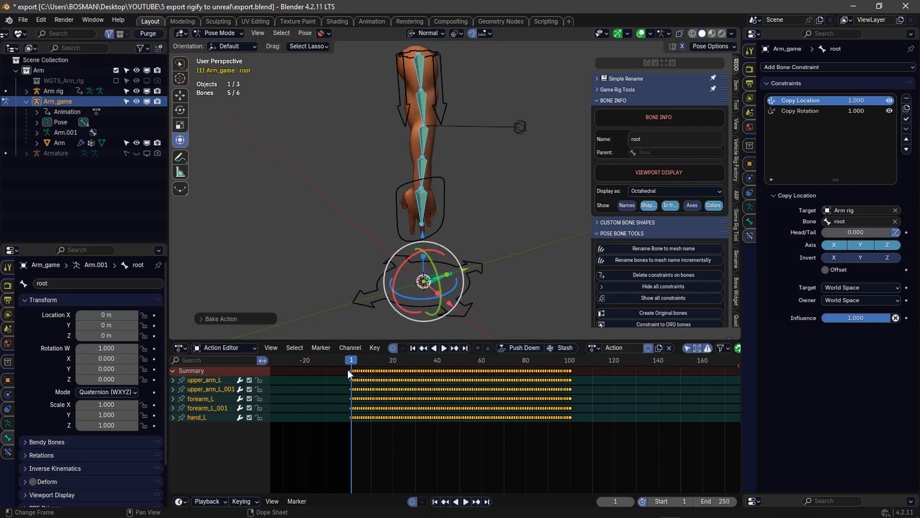
pyautogui.moveTo(364, 359)
pyautogui.mouseDown()
pyautogui.moveTo(522, 358)
pyautogui.moveTo(351, 365)
pyautogui.mouseUp()
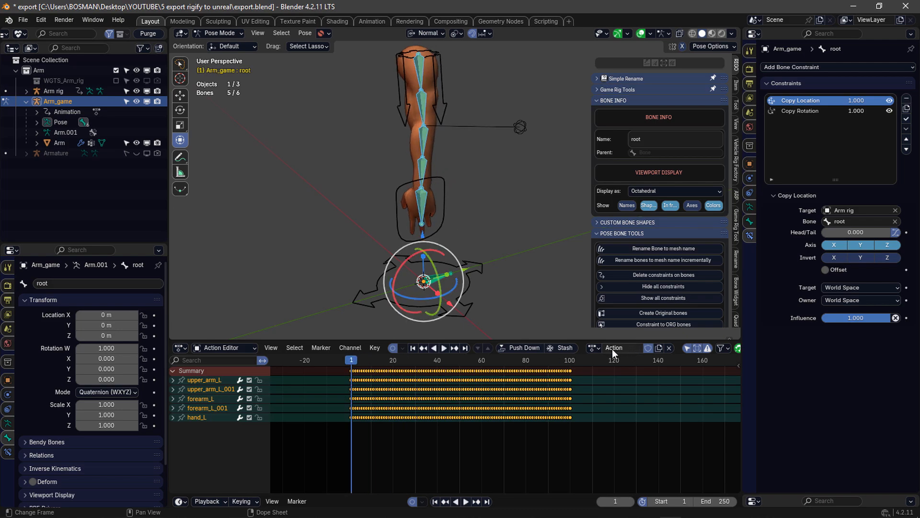
pyautogui.write('game_raise')
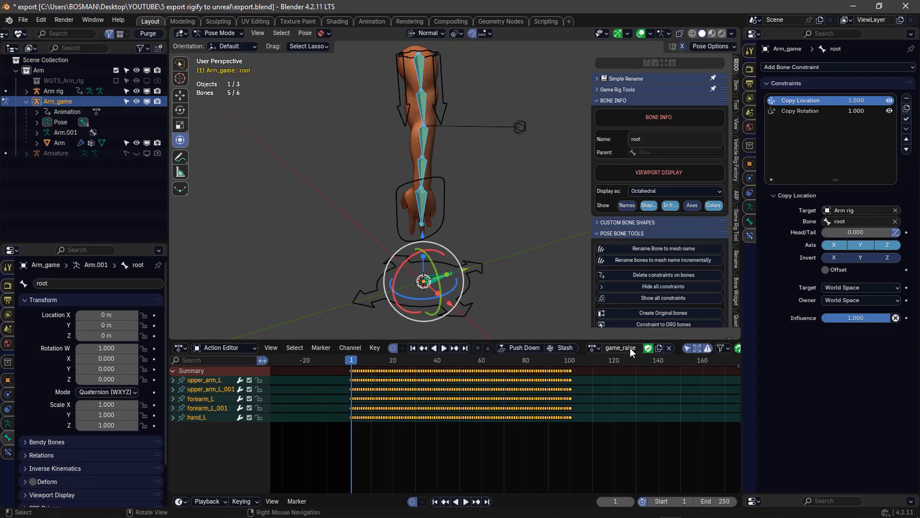
pyautogui.click(669, 348)
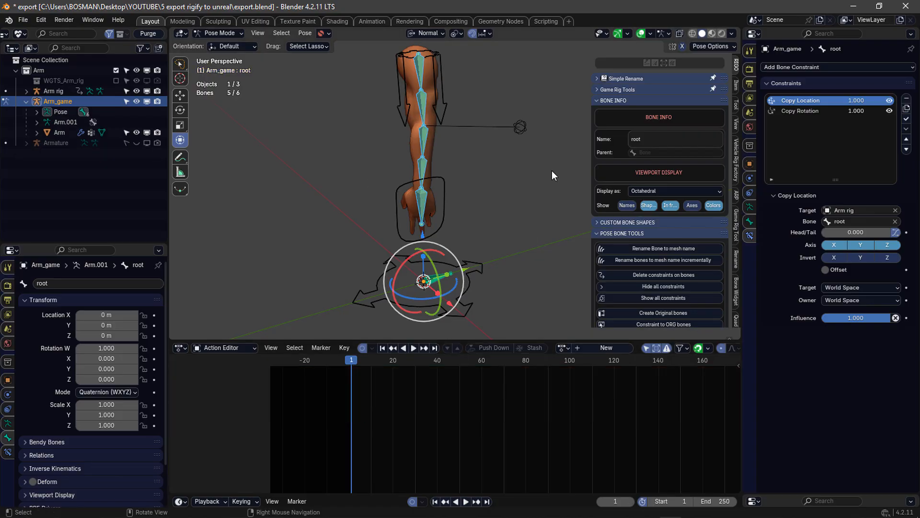
# Step: Select Arm rig in Object Mode and assign the stretch action to it
pyautogui.keyDown('shift'); pyautogui.moveTo(426, 151); pyautogui.dragTo(425, 161, button='middle'); pyautogui.keyUp('shift')
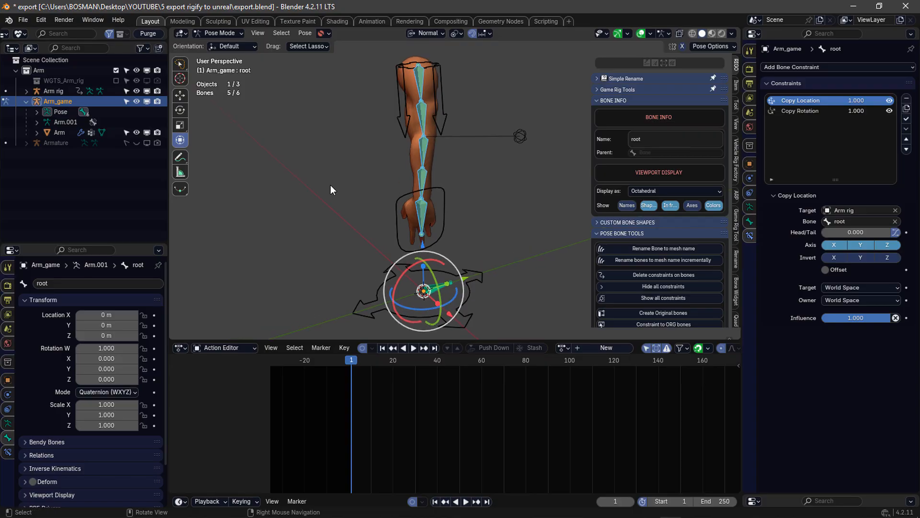
pyautogui.click(445, 122)
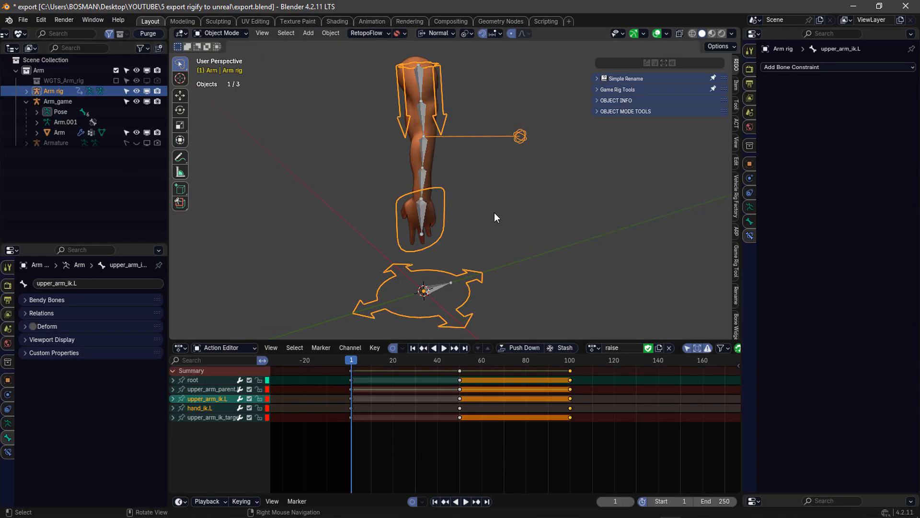
pyautogui.click(594, 348)
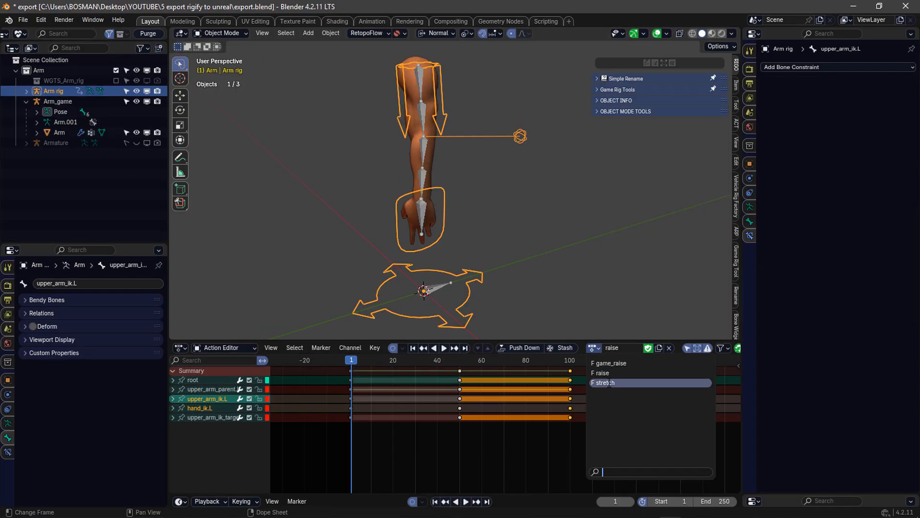
pyautogui.click(616, 378)
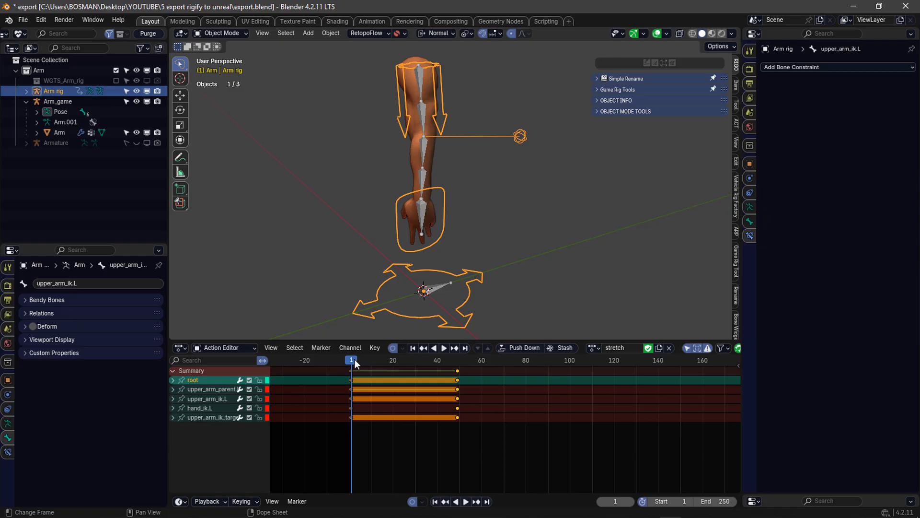
# Step: Return Arm_game to Pose Mode and select its arm bones again without the root bone
pyautogui.click(422, 171)
pyautogui.hotkey('ctrl', 'Tab')
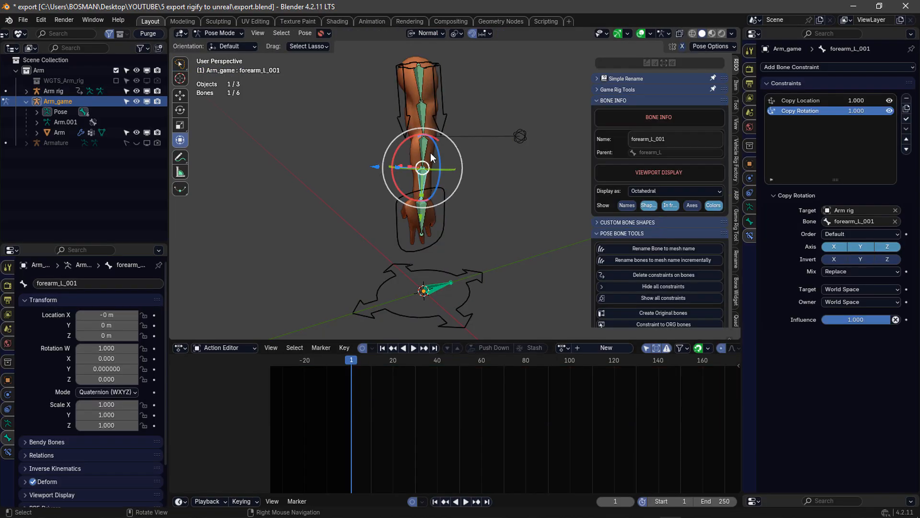
pyautogui.press('a')
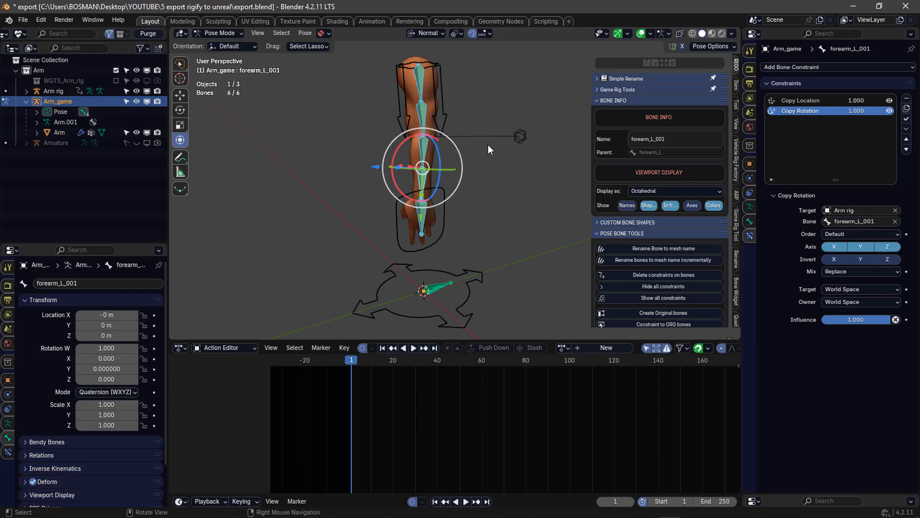
pyautogui.click(428, 290)
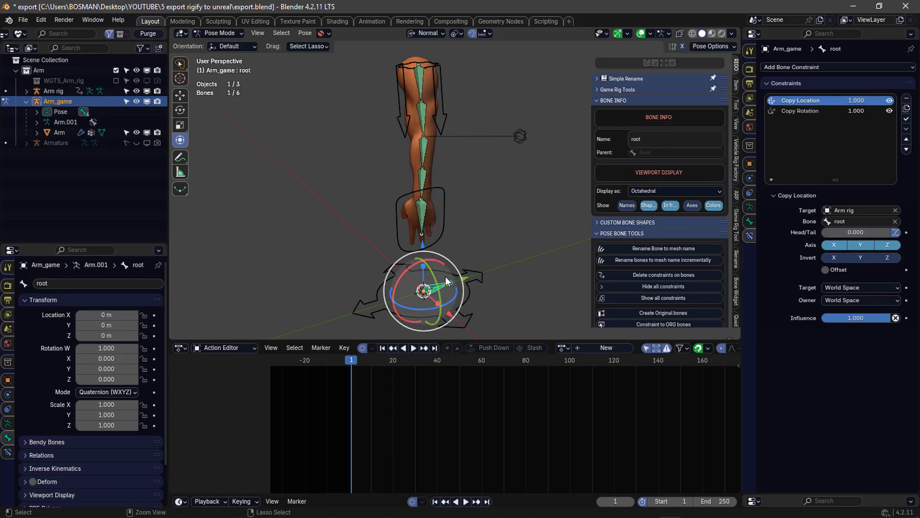
pyautogui.press('l')
# Step: Bake the stretch motion onto the selected Arm_game bones with Bake Action, end frame 50, Only Selected Bones and Visual Keying enabled
pyautogui.press('q')
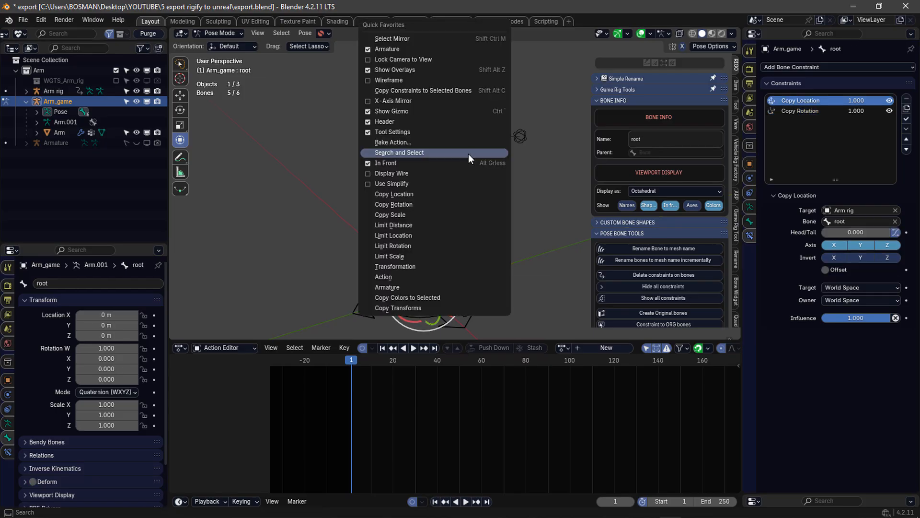
pyautogui.press('Escape')
pyautogui.press('q')
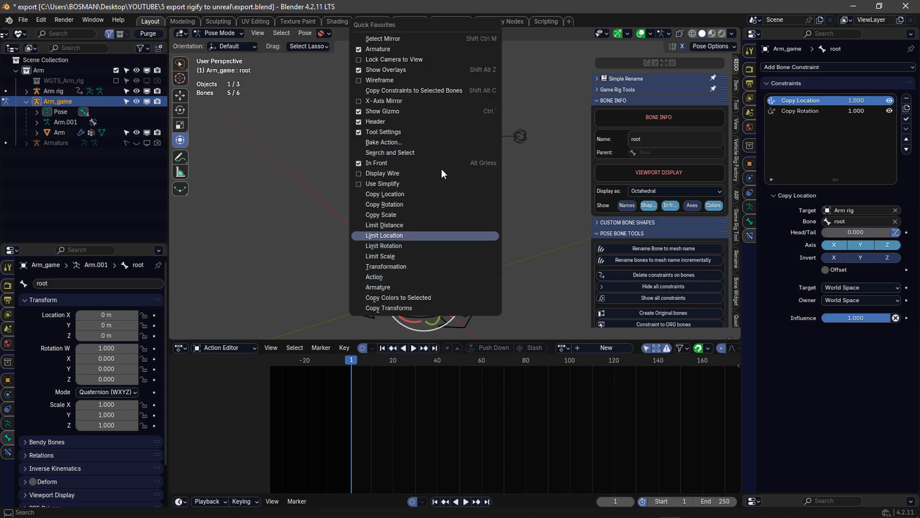
pyautogui.click(442, 141)
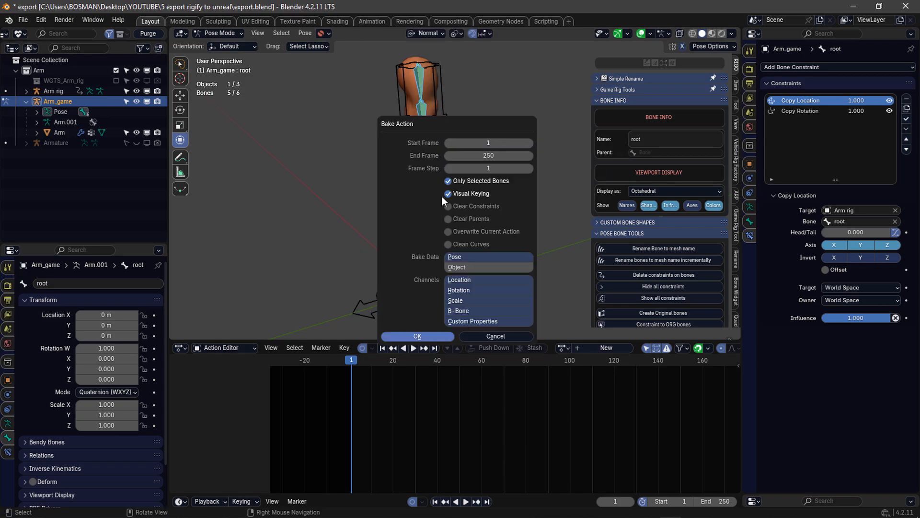
pyautogui.click(488, 155)
pyautogui.write('50')
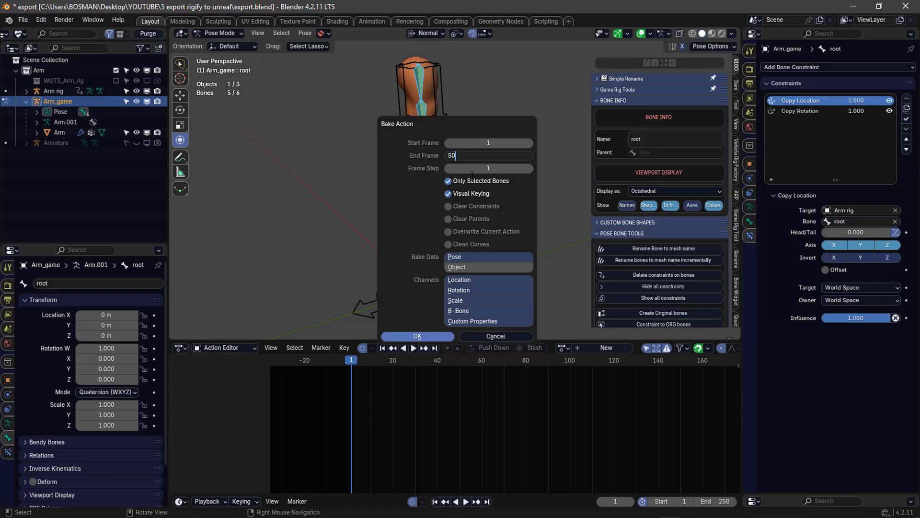
pyautogui.press('Return')
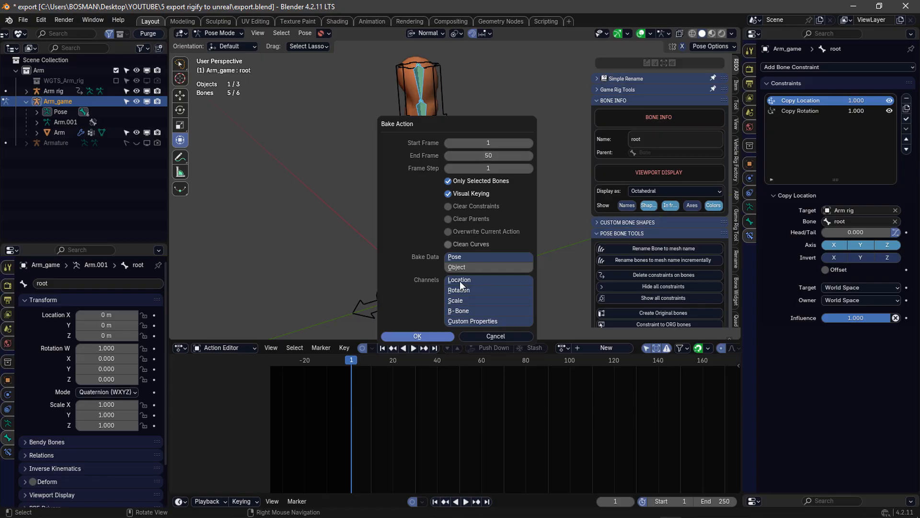
pyautogui.click(422, 336)
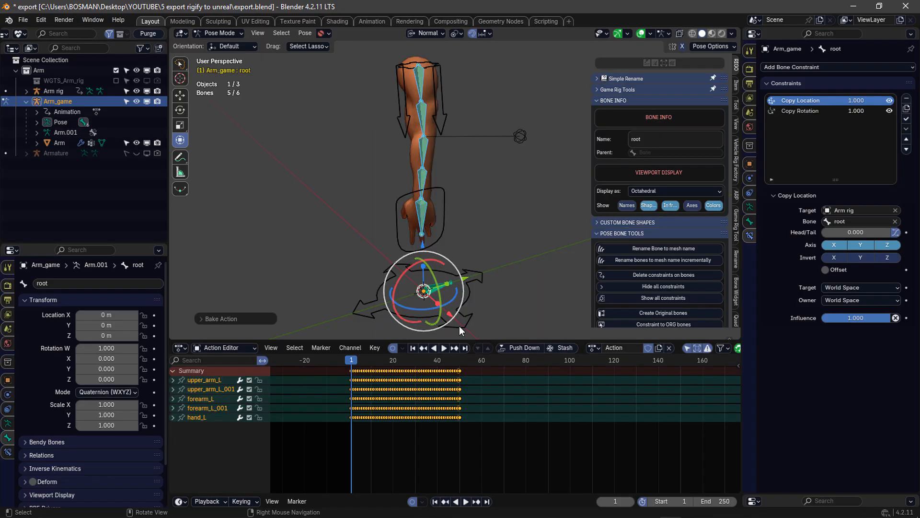
# Step: Rename the new baked action game_stretch, protect it with a fake user and check the list of actions
pyautogui.doubleClick(631, 349)
pyautogui.write('game')
pyautogui.write('_stret')
pyautogui.write('ch')
pyautogui.press('Return')
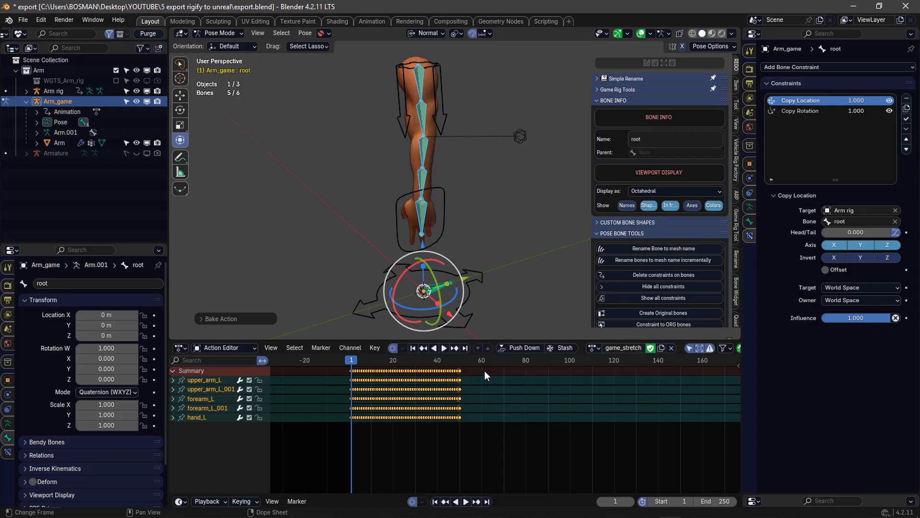
pyautogui.click(594, 347)
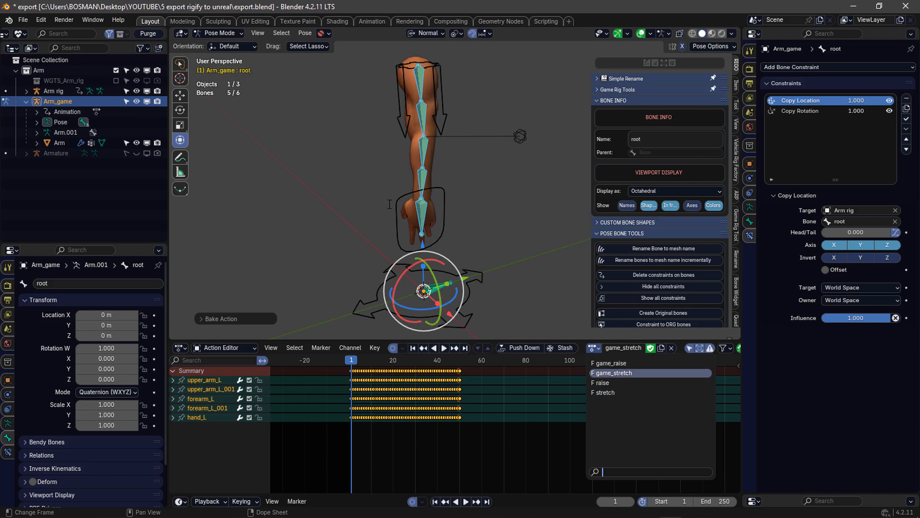
# Step: Return Arm_game to Object Mode and save export.blend
pyautogui.hotkey('ctrl', 'Tab')
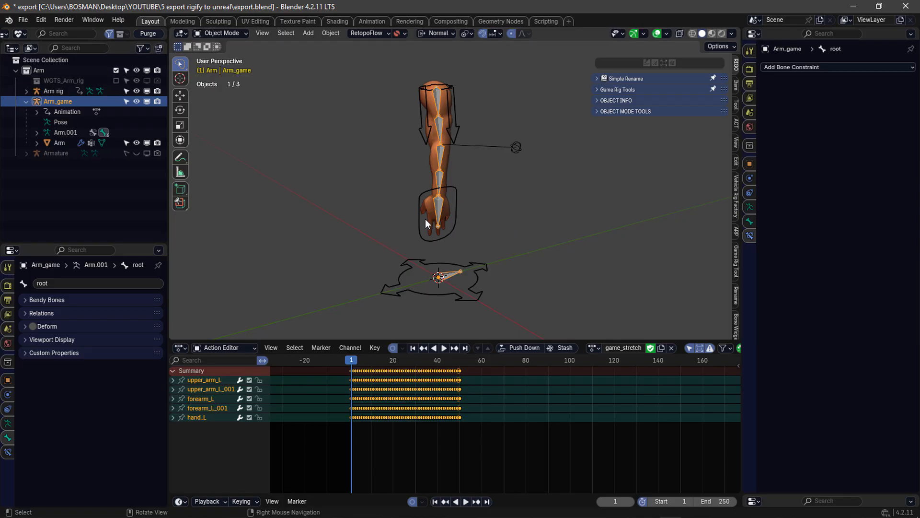
pyautogui.click(21, 20)
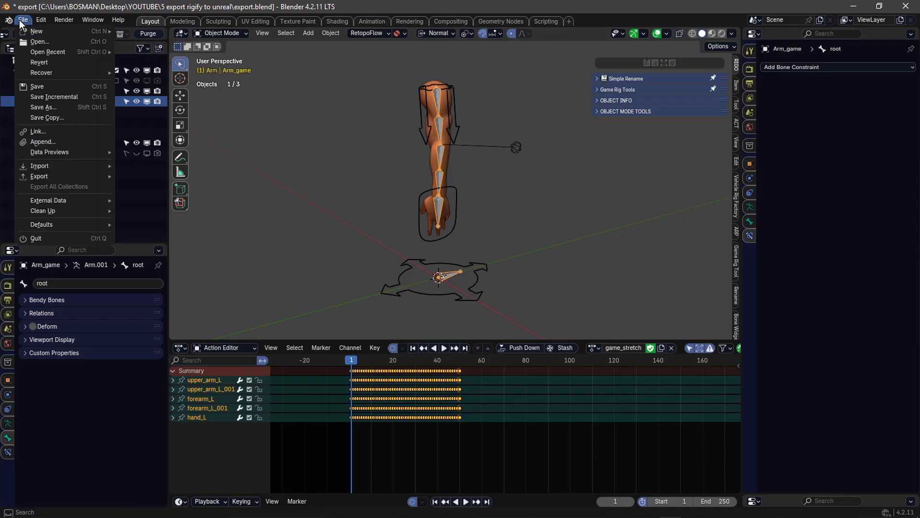
pyautogui.click(54, 87)
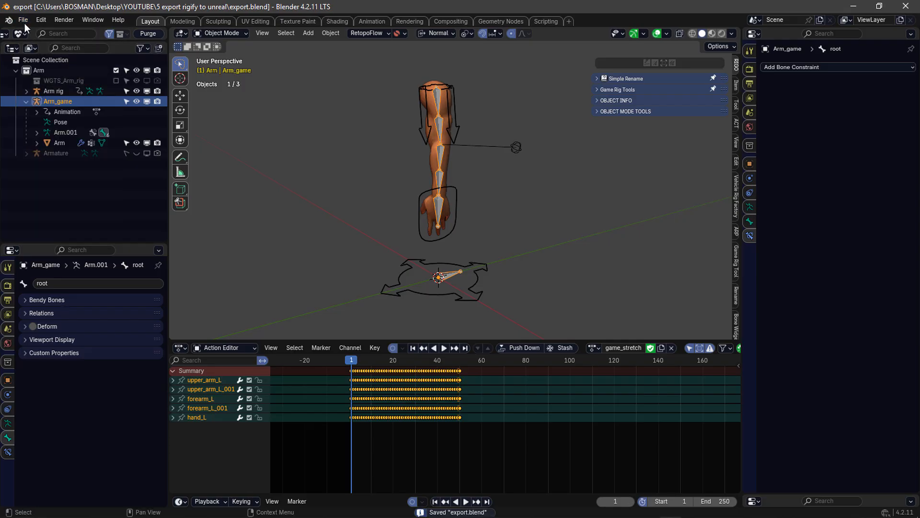
# Step: Select Arm rig, save the file again and create an incremental version of it
pyautogui.click(23, 21)
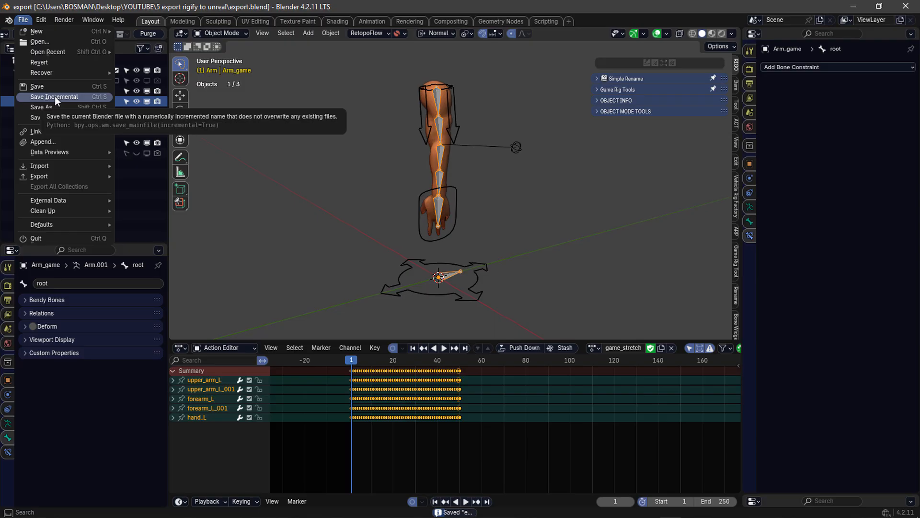
pyautogui.click(458, 130)
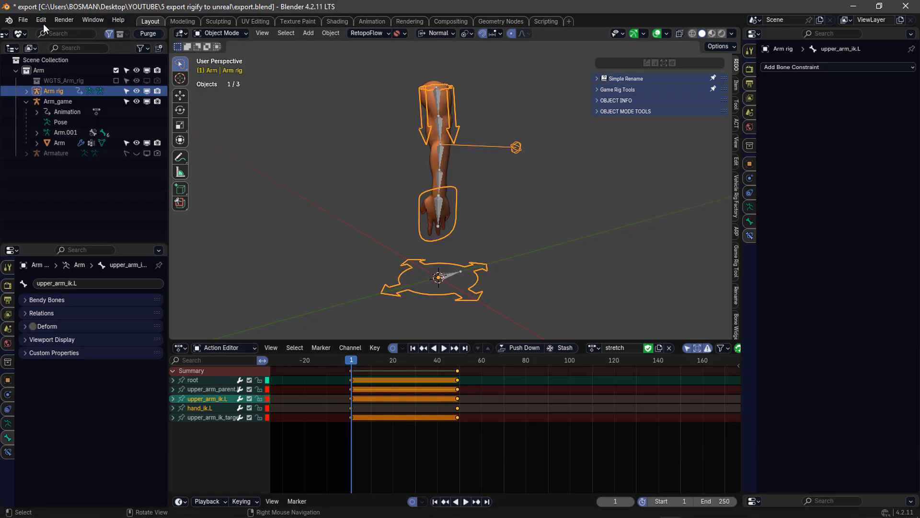
pyautogui.click(23, 20)
pyautogui.click(55, 85)
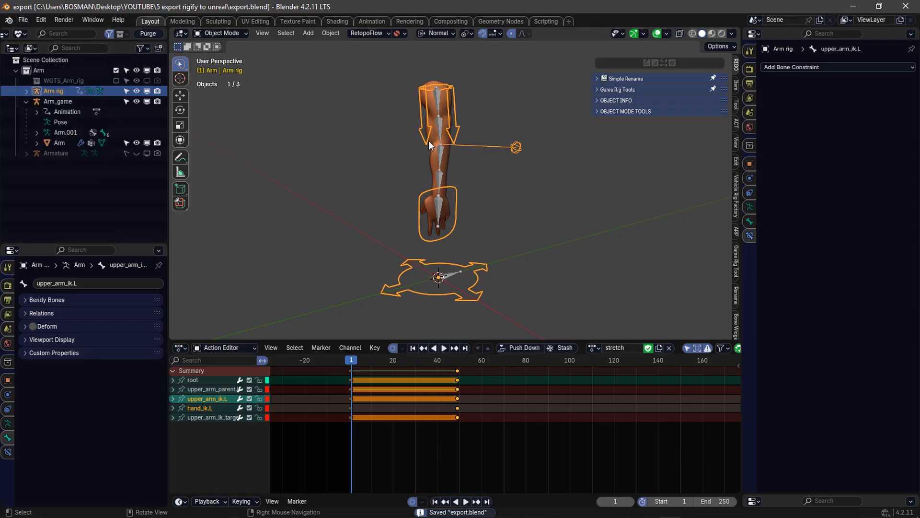
pyautogui.click(23, 20)
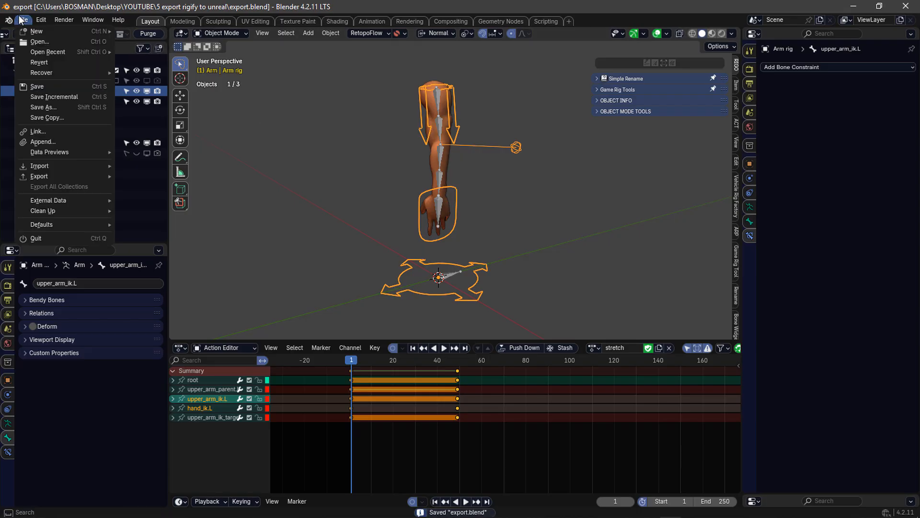
pyautogui.click(49, 97)
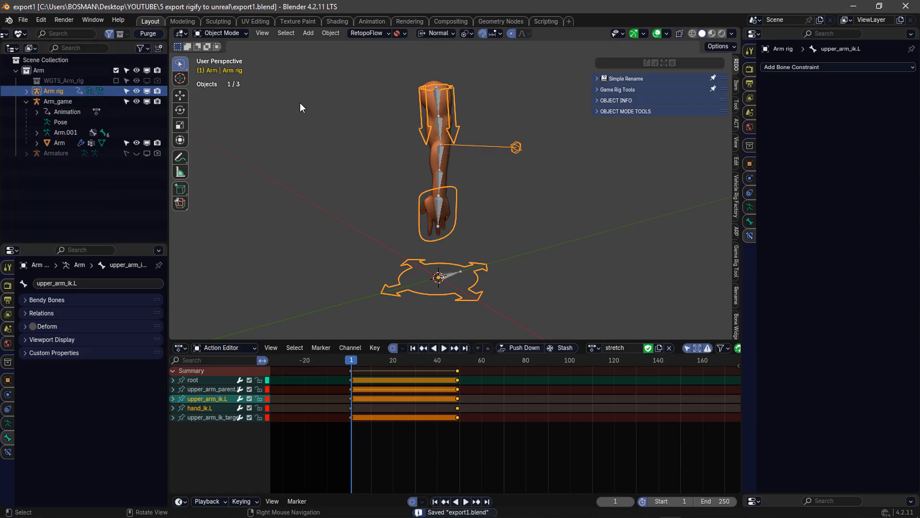
# Step: Delete the Arm rig object and the WGTS_Arm_rig collection together with its hierarchy
pyautogui.scroll(2, 468, 163)
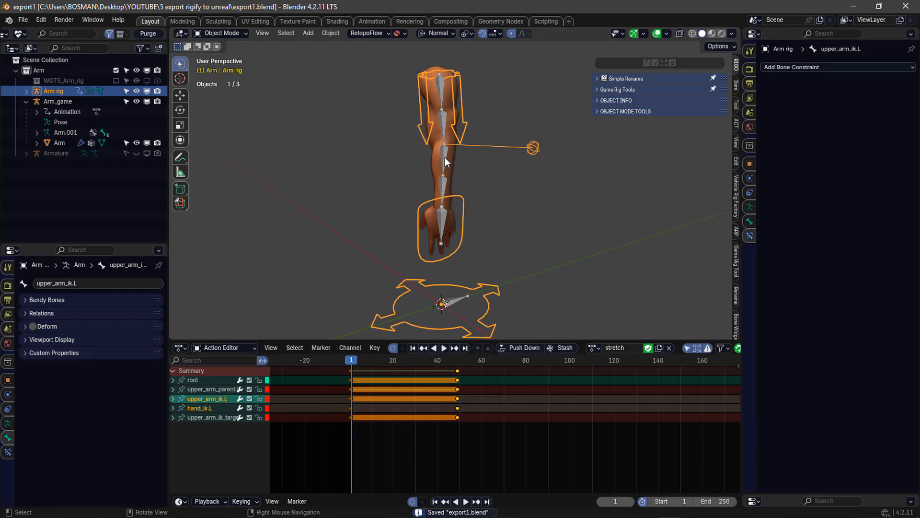
pyautogui.click(58, 90)
pyautogui.press('Delete')
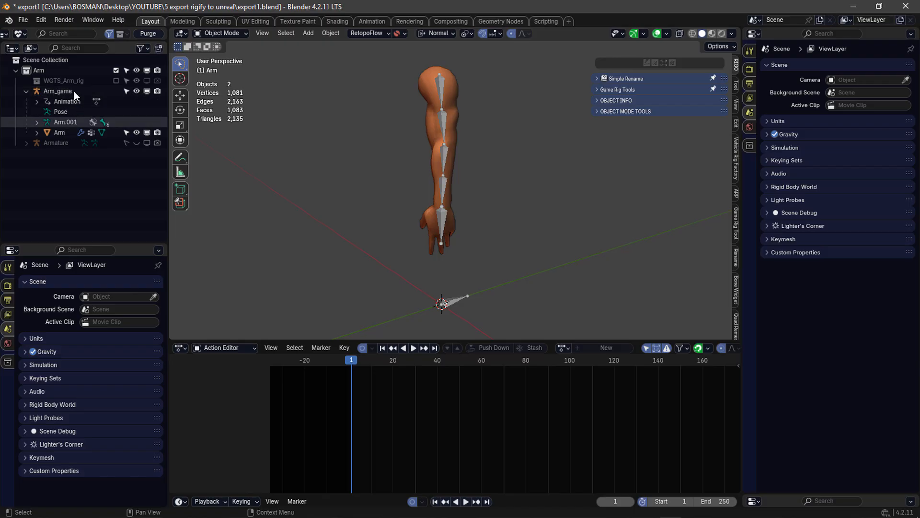
pyautogui.click(57, 97)
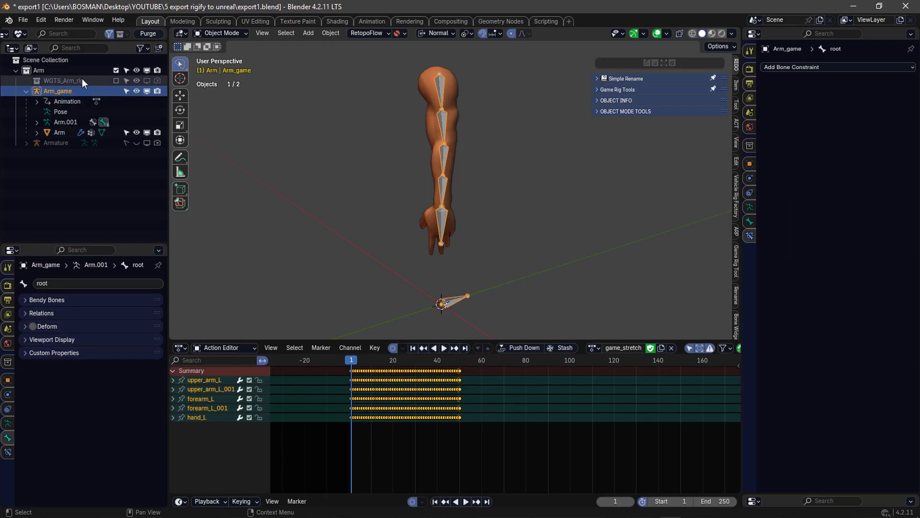
pyautogui.rightClick(77, 79)
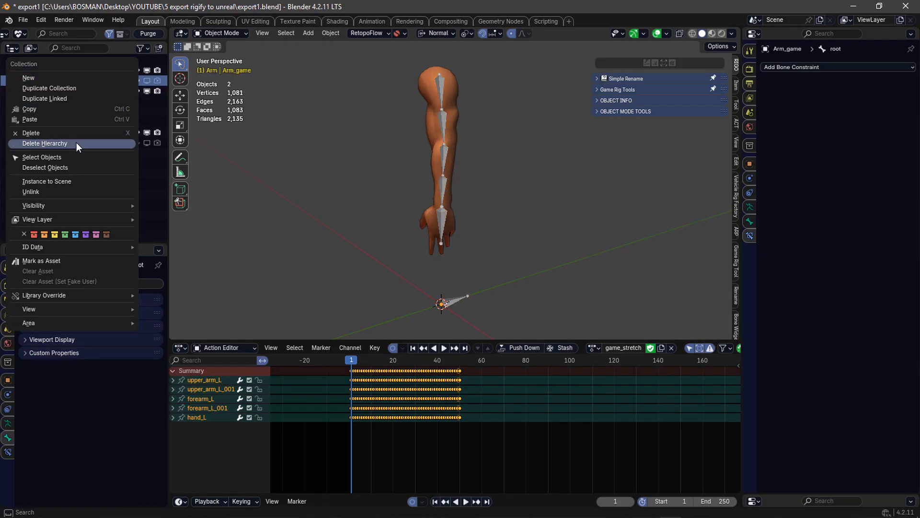
pyautogui.click(79, 141)
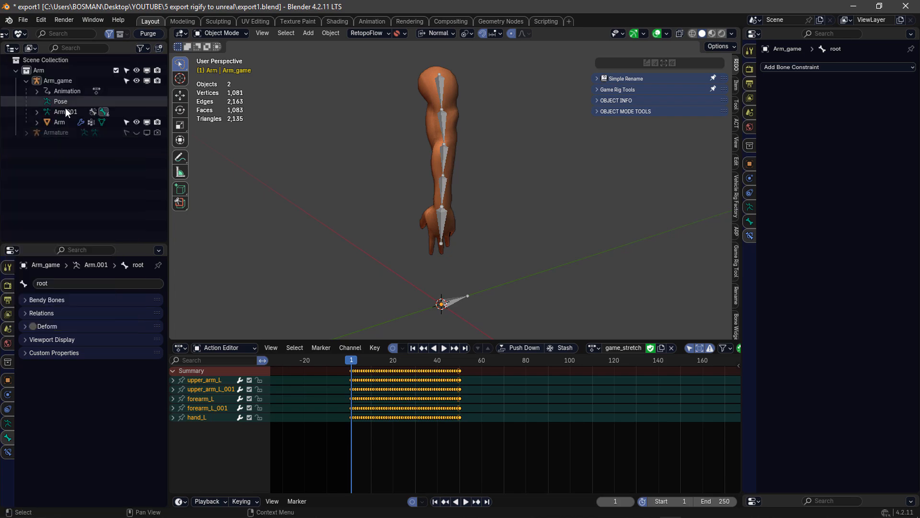
# Step: Delete the hidden Armature object and its hierarchy from the Arm collection
pyautogui.click(61, 134)
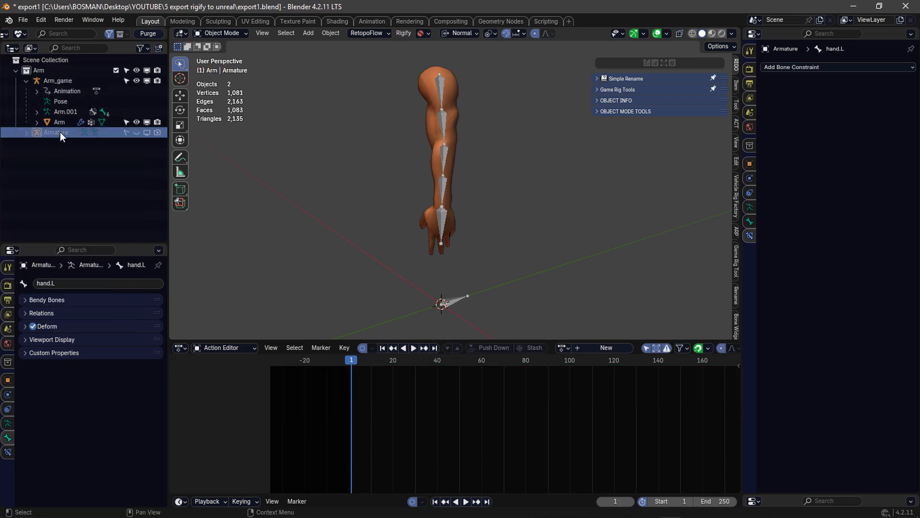
pyautogui.rightClick(60, 132)
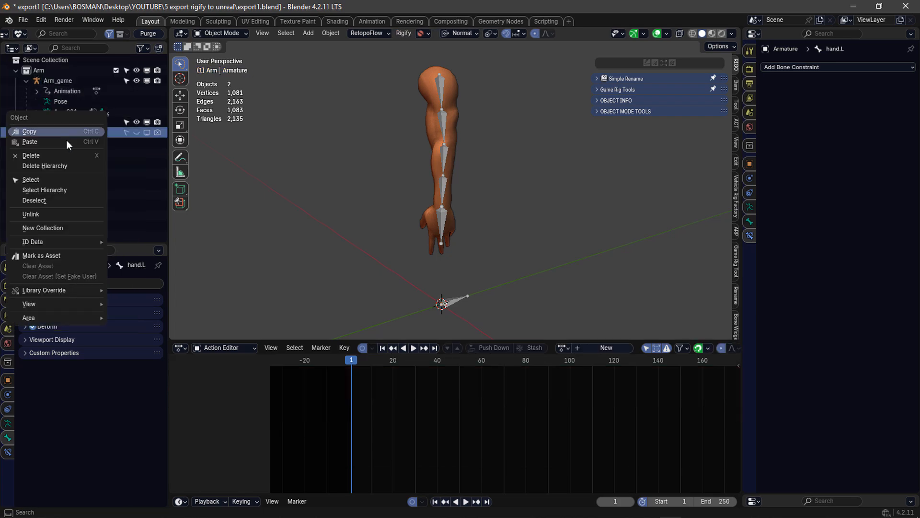
pyautogui.click(69, 165)
pyautogui.scroll(2, 444, 161)
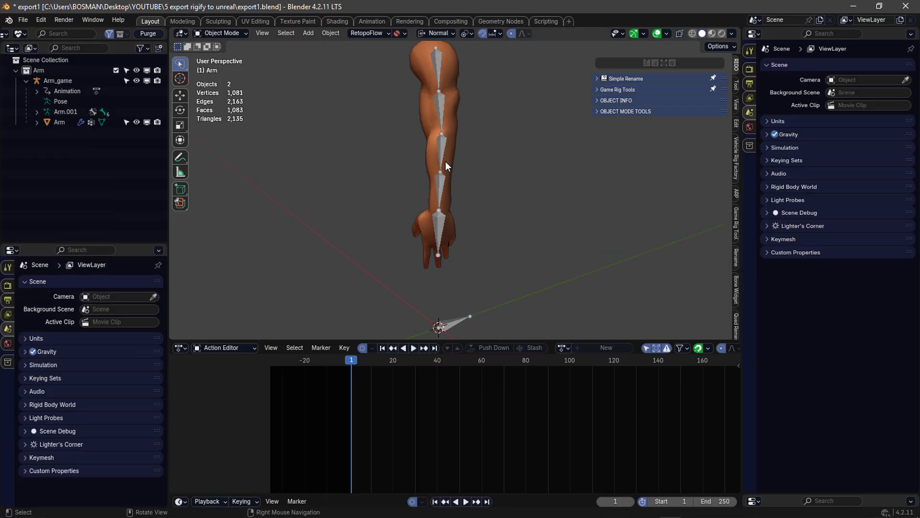
# Step: Put Arm_game into Pose Mode and inspect the bone constraints on forearm_L and forearm_L_001
pyautogui.click(441, 153)
pyautogui.click(445, 147)
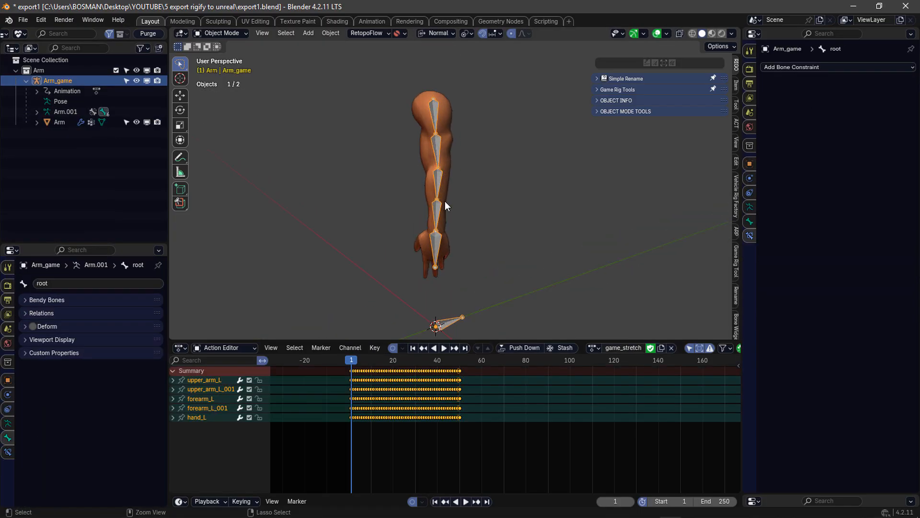
pyautogui.hotkey('ctrl', 'Tab')
pyautogui.keyDown('shift'); pyautogui.moveTo(449, 227); pyautogui.dragTo(444, 208, button='middle'); pyautogui.keyUp('shift')
pyautogui.click(487, 202)
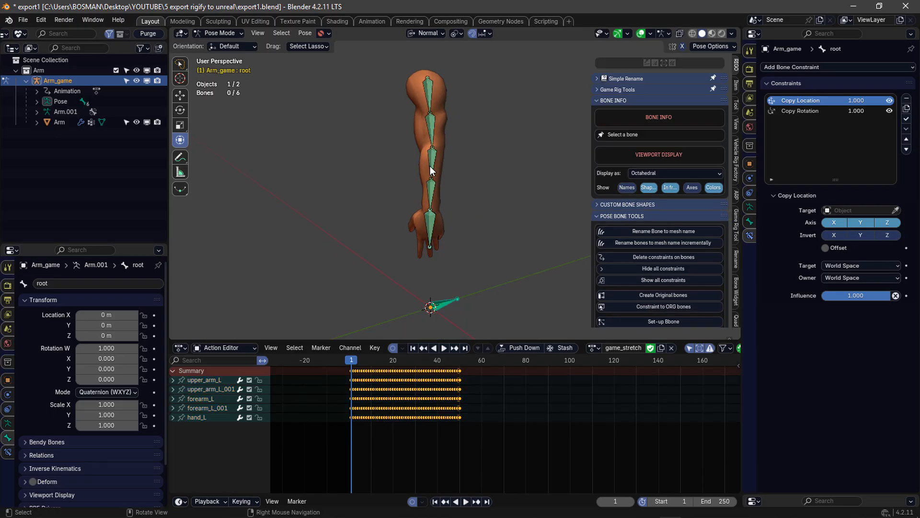
pyautogui.click(431, 170)
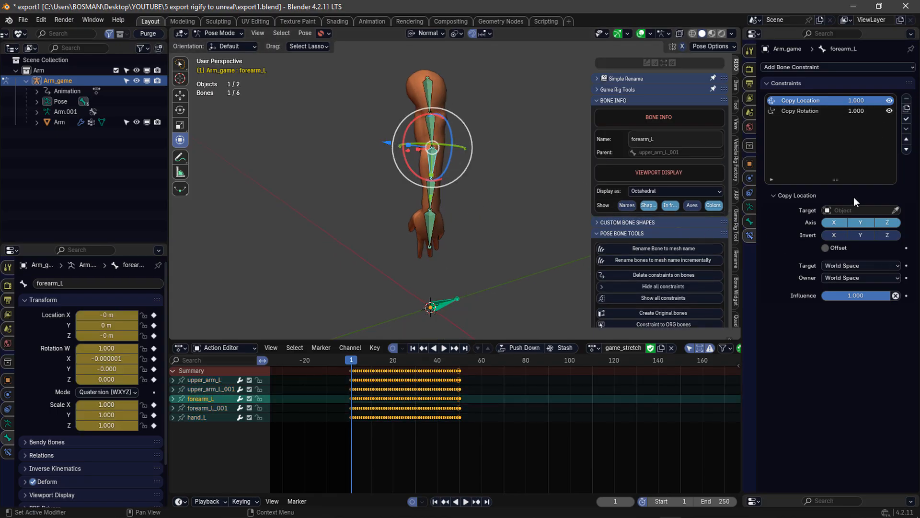
pyautogui.click(436, 204)
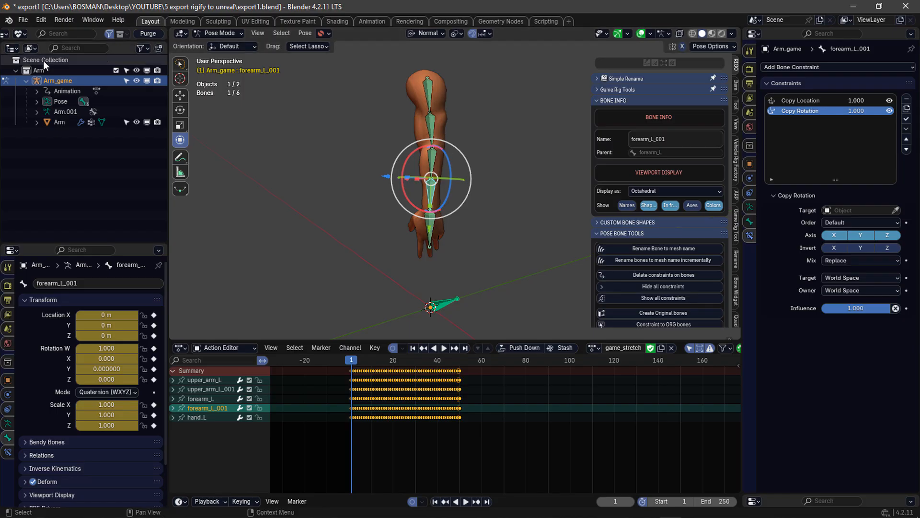
# Step: Clear the constraints from all Arm_game bones, check the root bone and leave every bone deselected
pyautogui.press('a')
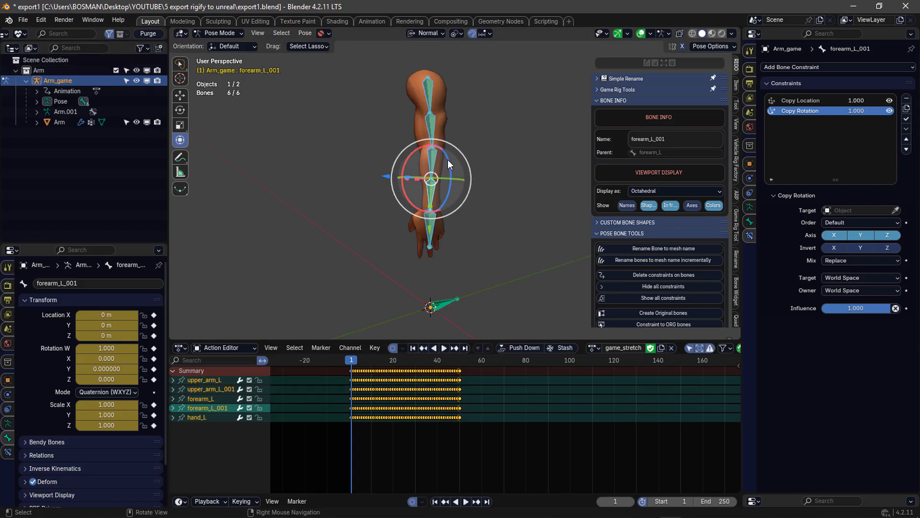
pyautogui.hotkey('ctrl', 'alt', 'c')
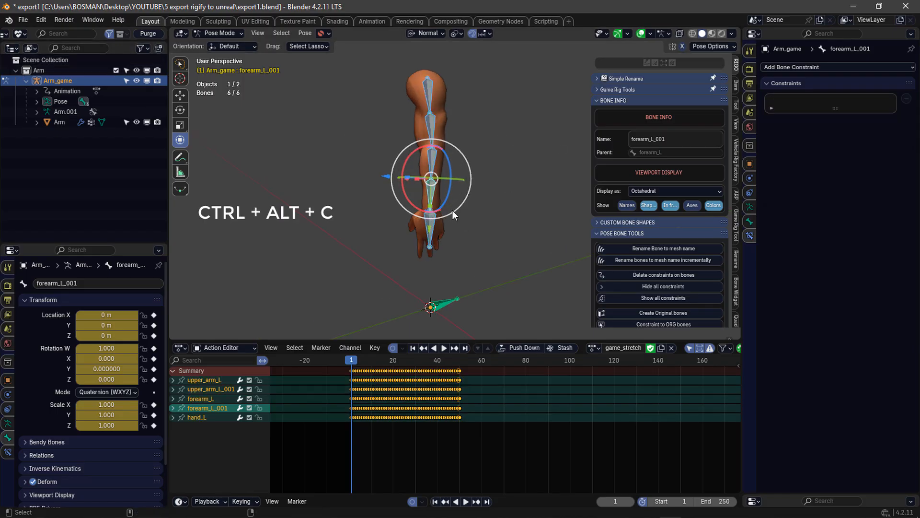
pyautogui.click(485, 232)
pyautogui.moveTo(465, 188); pyautogui.dragTo(447, 206, button='middle')
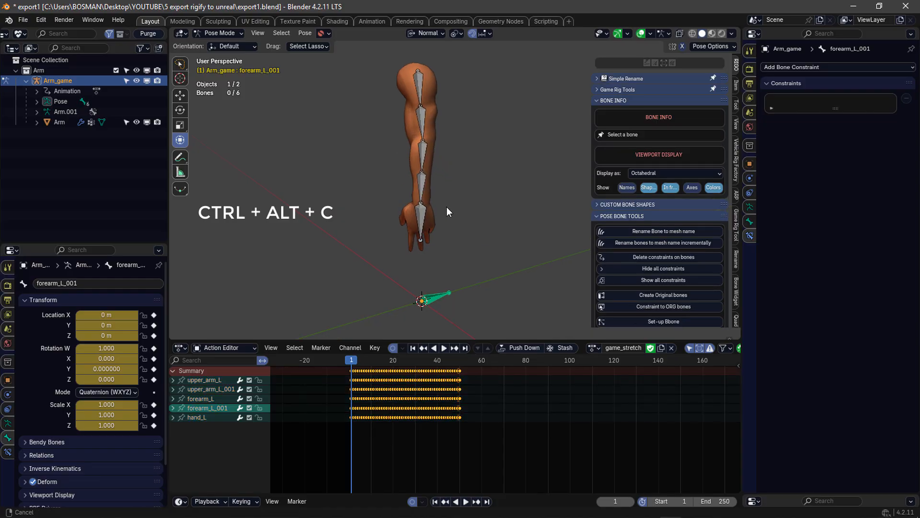
pyautogui.scroll(3, 413, 176)
pyautogui.scroll(-3, 426, 170)
pyautogui.moveTo(425, 170); pyautogui.dragTo(526, 253, button='middle')
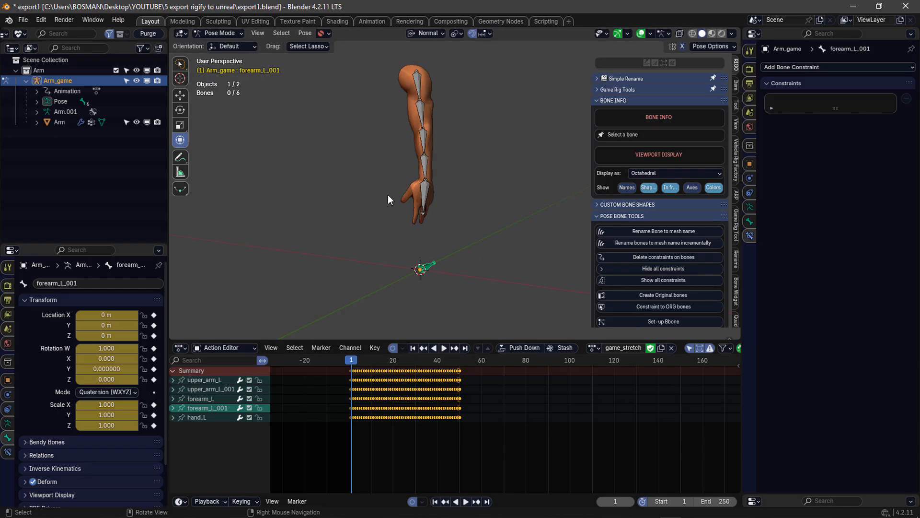
pyautogui.click(431, 267)
pyautogui.click(556, 317)
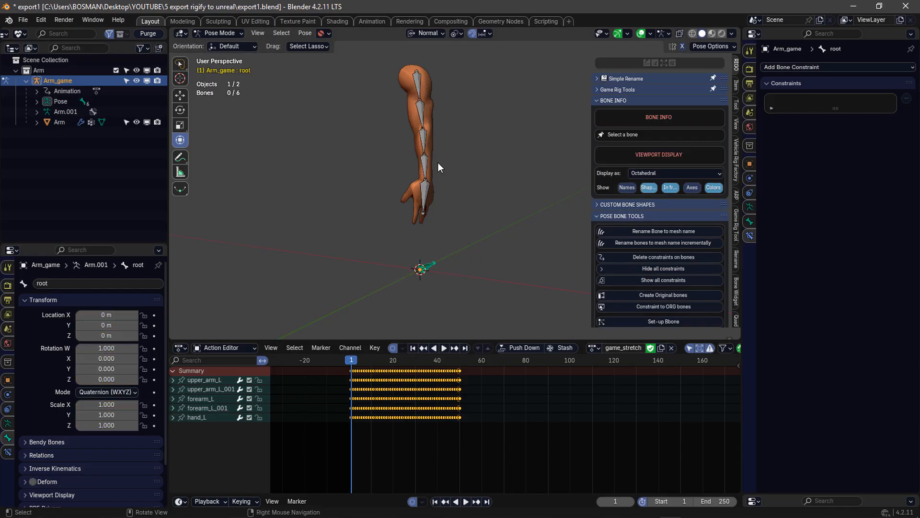
# Step: Scrub the game_stretch action to frame 50 to check the stretched pose, and return to frame 1
pyautogui.scroll(-2, 438, 162)
pyautogui.moveTo(353, 360); pyautogui.dragTo(459, 407)
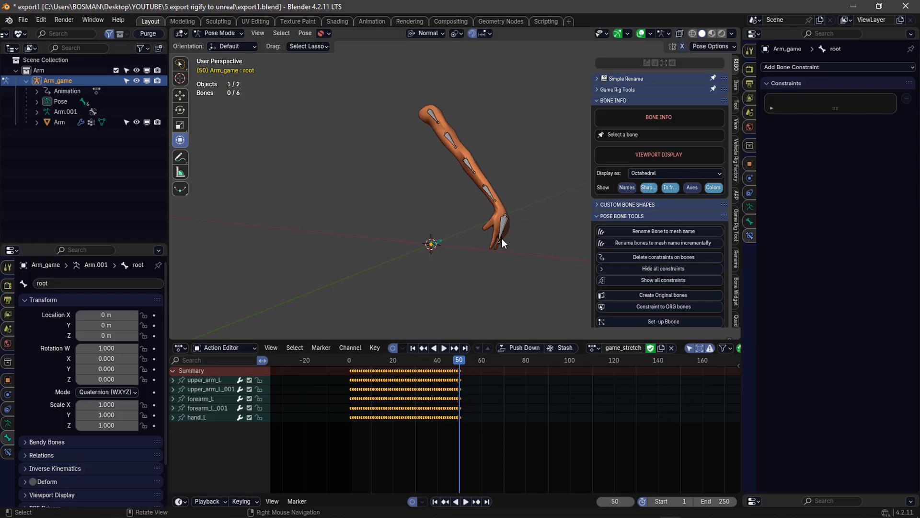
pyautogui.keyDown('ctrl'); pyautogui.moveTo(502, 238); pyautogui.dragTo(479, 241, button='middle'); pyautogui.keyUp('ctrl')
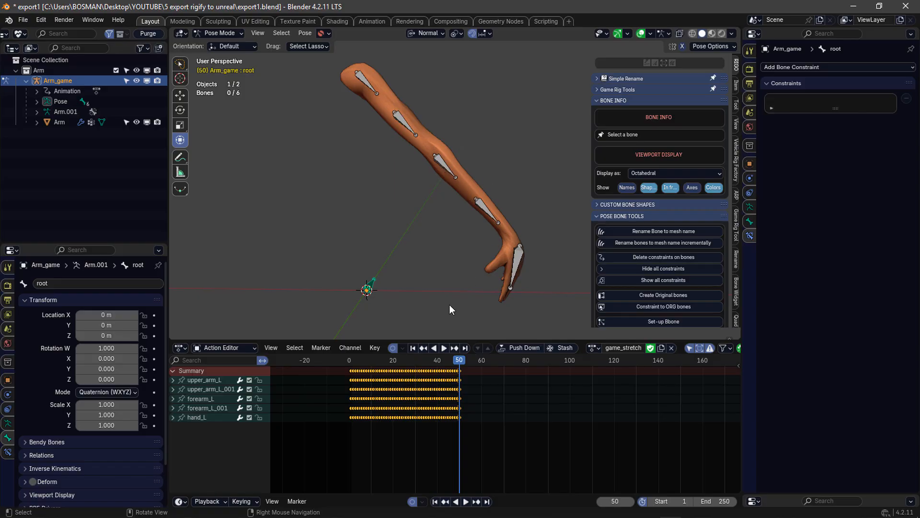
pyautogui.moveTo(375, 355); pyautogui.dragTo(356, 361)
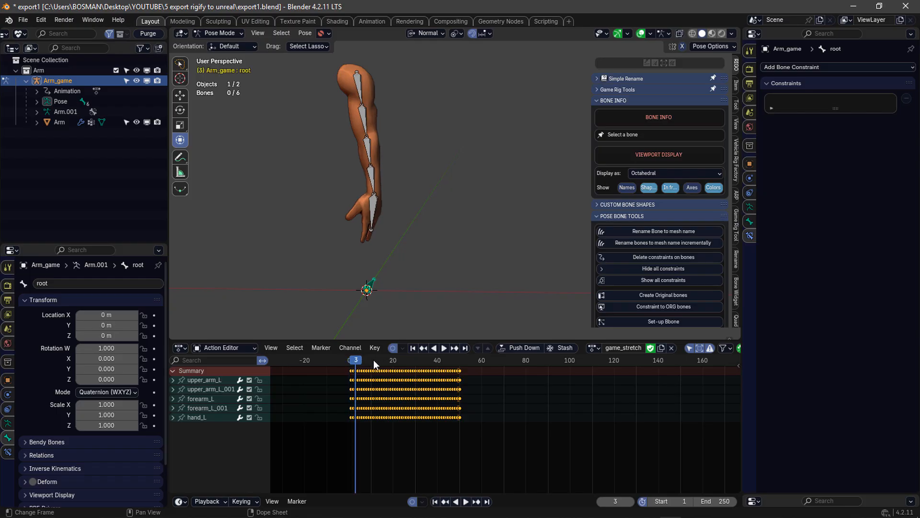
pyautogui.click(435, 502)
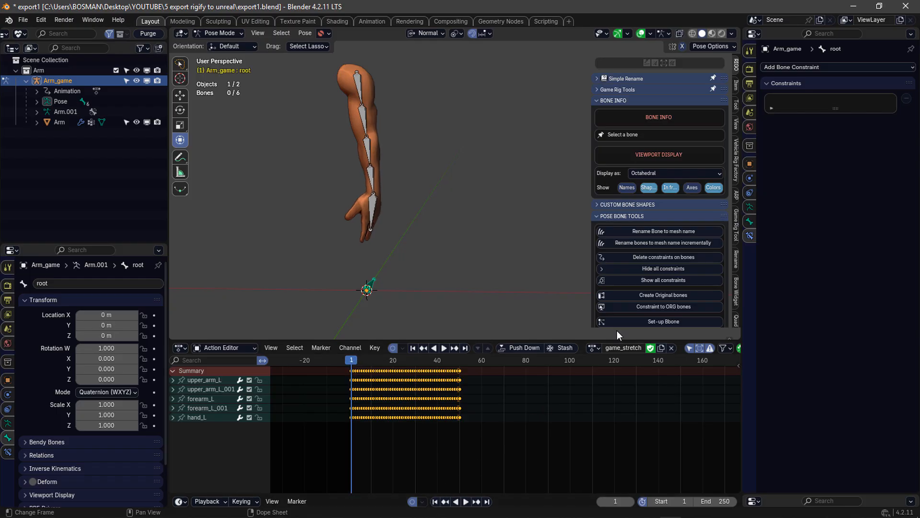
# Step: Make game_raise the active action on Arm_game, scrub through it ending at frame 0, and save the file
pyautogui.click(593, 347)
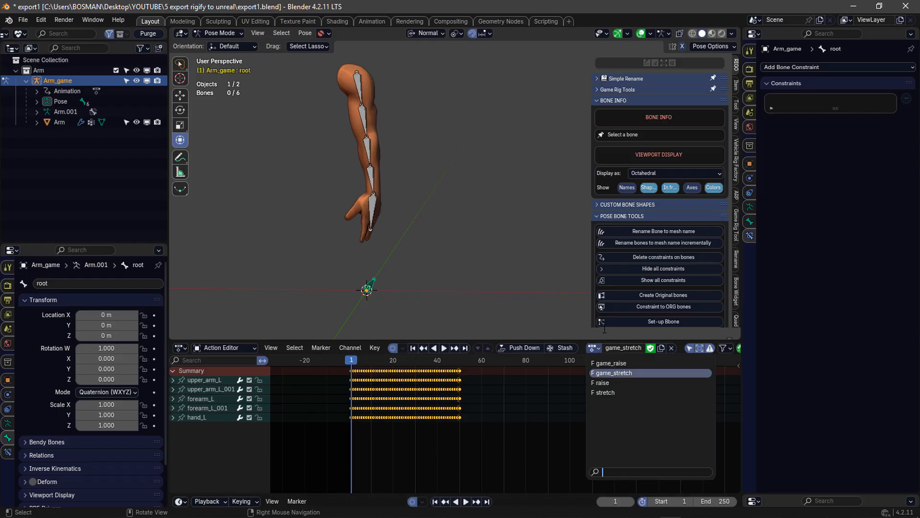
pyautogui.click(614, 363)
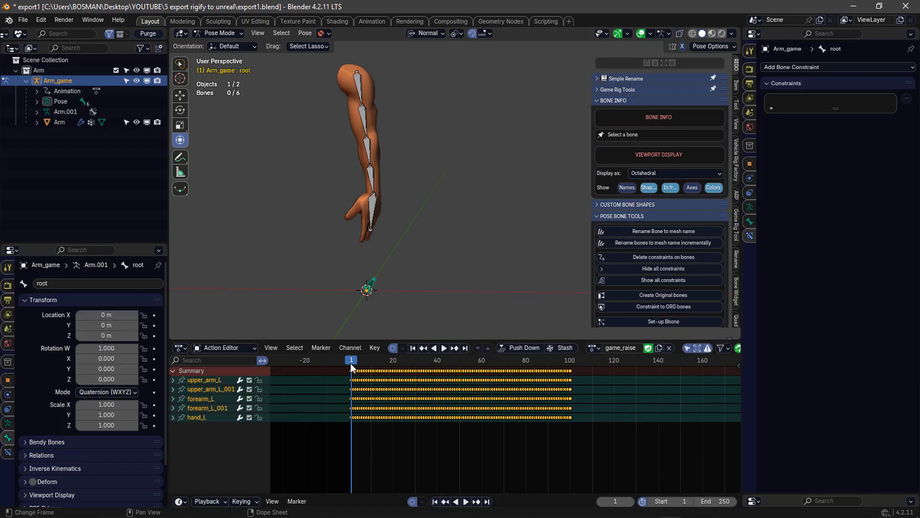
pyautogui.scroll(-2, 372, 186)
pyautogui.scroll(1, 378, 182)
pyautogui.keyDown('shift'); pyautogui.moveTo(395, 171); pyautogui.dragTo(406, 204, button='middle'); pyautogui.keyUp('shift')
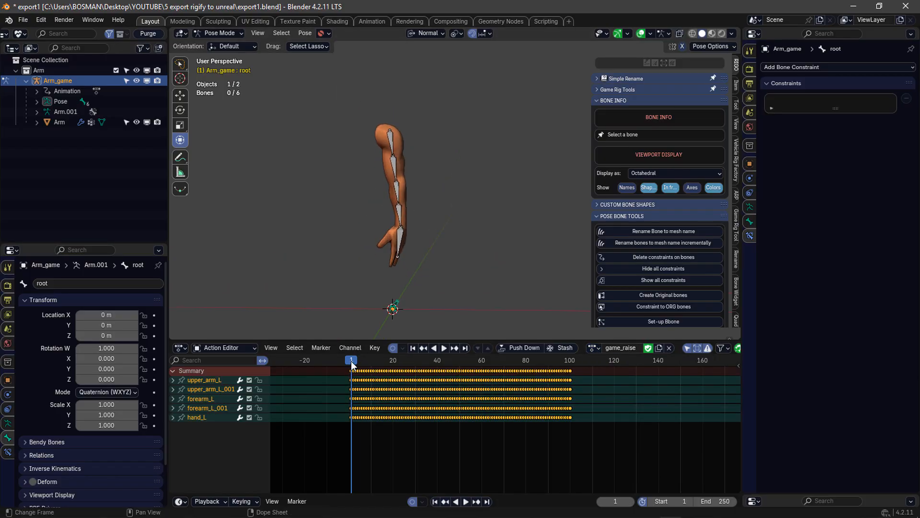
pyautogui.moveTo(352, 365)
pyautogui.mouseDown()
pyautogui.moveTo(545, 347)
pyautogui.moveTo(574, 358)
pyautogui.moveTo(367, 359)
pyautogui.moveTo(502, 378)
pyautogui.moveTo(525, 375)
pyautogui.moveTo(350, 365)
pyautogui.mouseUp()
pyautogui.moveTo(430, 181); pyautogui.dragTo(423, 217, button='middle')
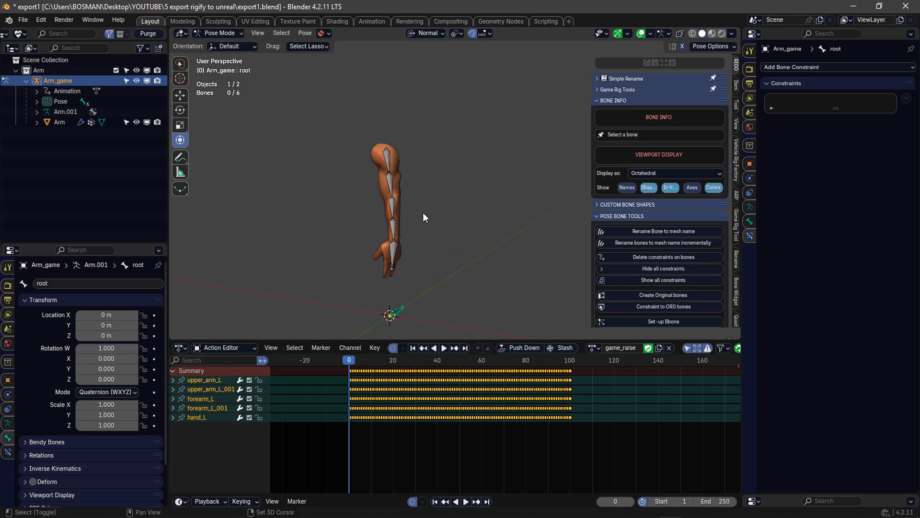
pyautogui.moveTo(395, 178)
pyautogui.mouseDown(button='middle')
pyautogui.moveTo(428, 177)
pyautogui.moveTo(396, 197)
pyautogui.mouseUp(button='middle')
pyautogui.hotkey('ctrl', 's')
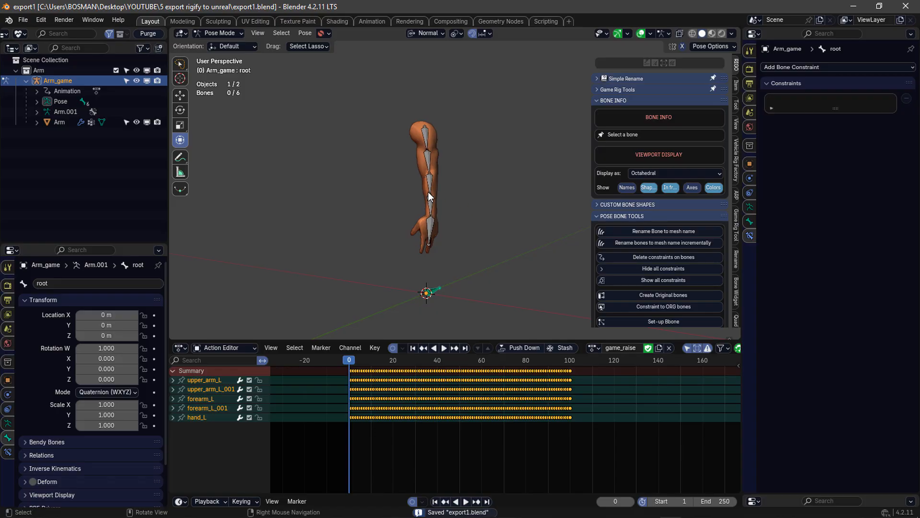
# Step: Examine the bone constraints of upper_arm_L_001, forearm_L and forearm_L_001, leaving all bones deselected
pyautogui.scroll(5, 426, 175)
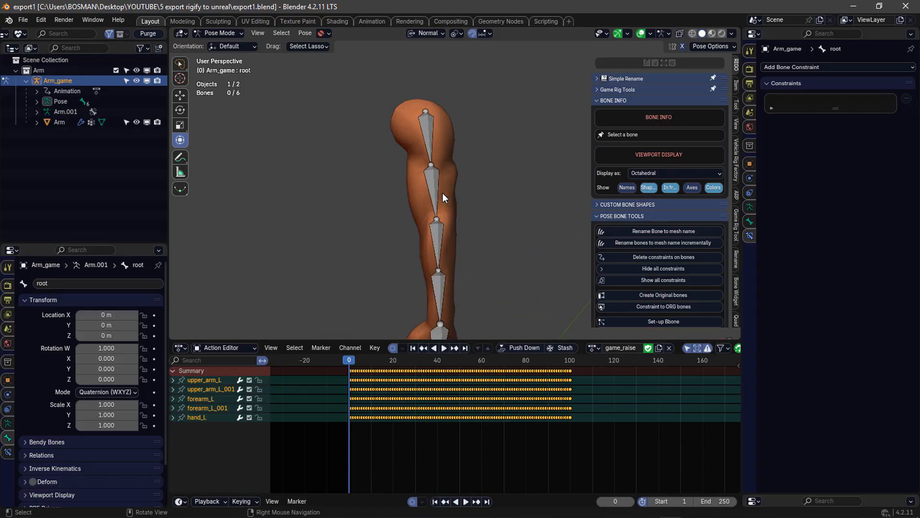
pyautogui.click(430, 184)
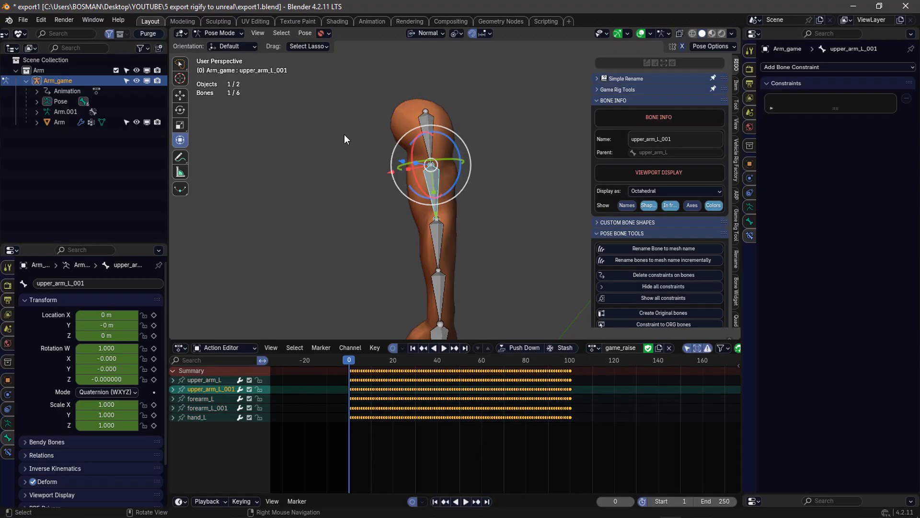
pyautogui.click(435, 232)
pyautogui.click(435, 293)
pyautogui.scroll(-3, 446, 256)
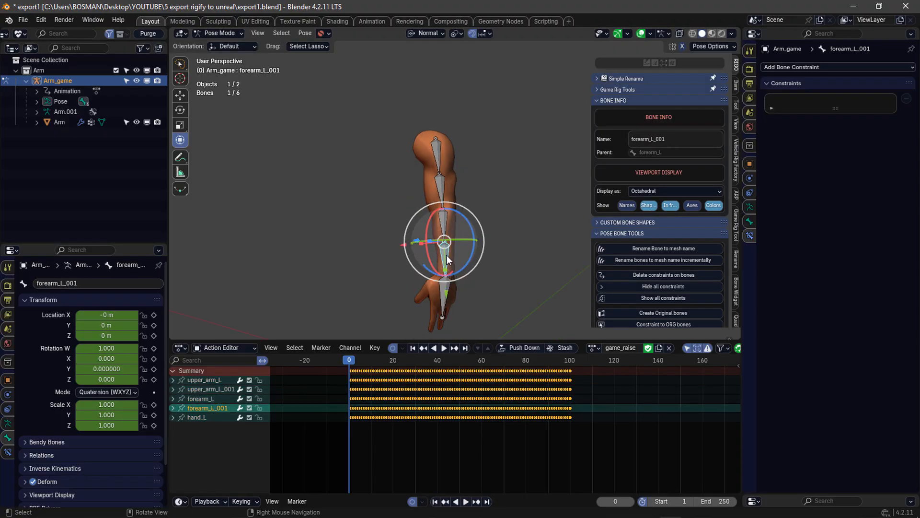
pyautogui.keyDown('shift'); pyautogui.moveTo(446, 255); pyautogui.dragTo(688, 277, button='middle'); pyautogui.keyUp('shift')
pyautogui.scroll(-1, 688, 277)
pyautogui.scroll(-3, 441, 169)
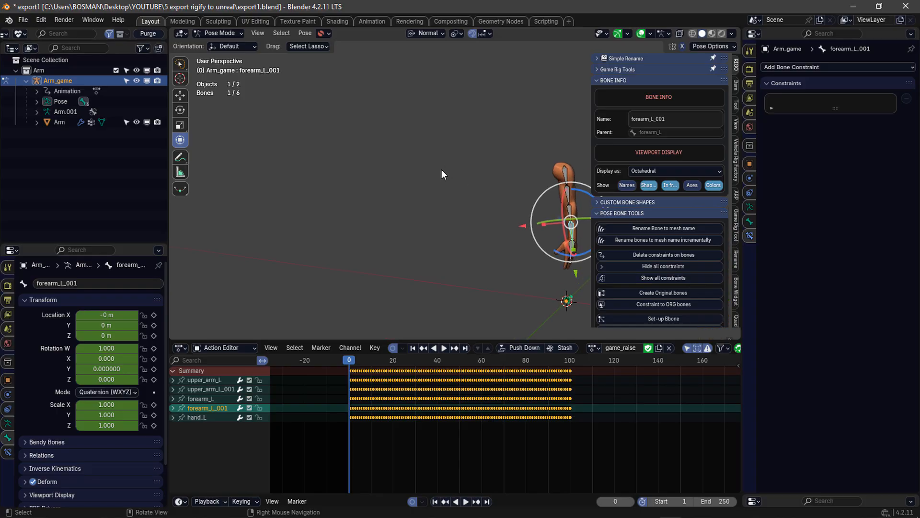
pyautogui.press('KP_Decimal')
pyautogui.scroll(-8, 458, 175)
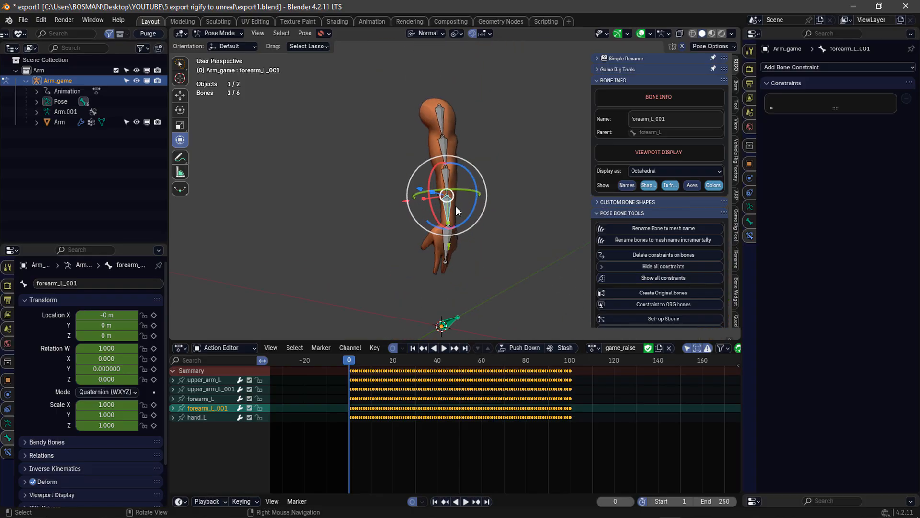
pyautogui.click(500, 146)
pyautogui.moveTo(499, 147); pyautogui.dragTo(424, 210, button='middle')
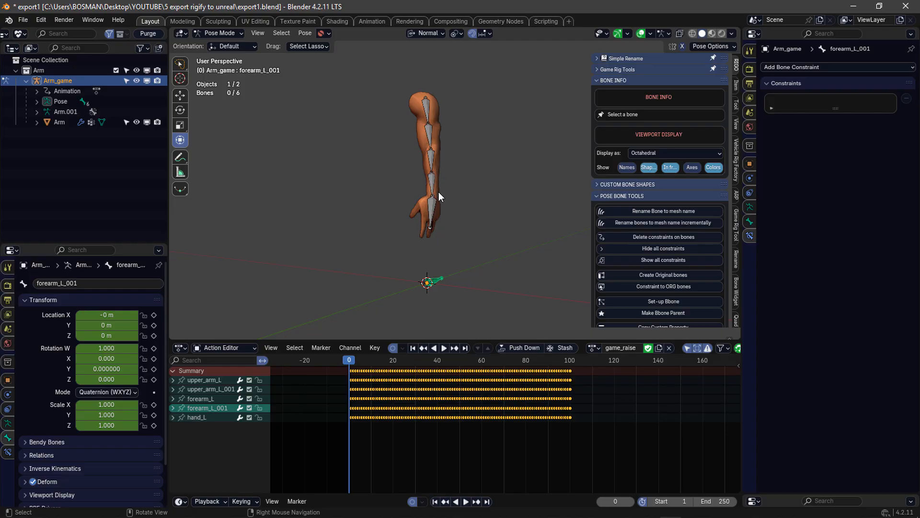
pyautogui.moveTo(439, 192)
pyautogui.mouseDown(button='middle')
pyautogui.moveTo(443, 225)
pyautogui.moveTo(451, 211)
pyautogui.moveTo(426, 214)
pyautogui.moveTo(480, 203)
pyautogui.moveTo(456, 202)
pyautogui.moveTo(445, 183)
pyautogui.mouseUp(button='middle')
# Step: Return Arm_game to Object Mode and select the Arm mesh
pyautogui.hotkey('ctrl', 'Tab')
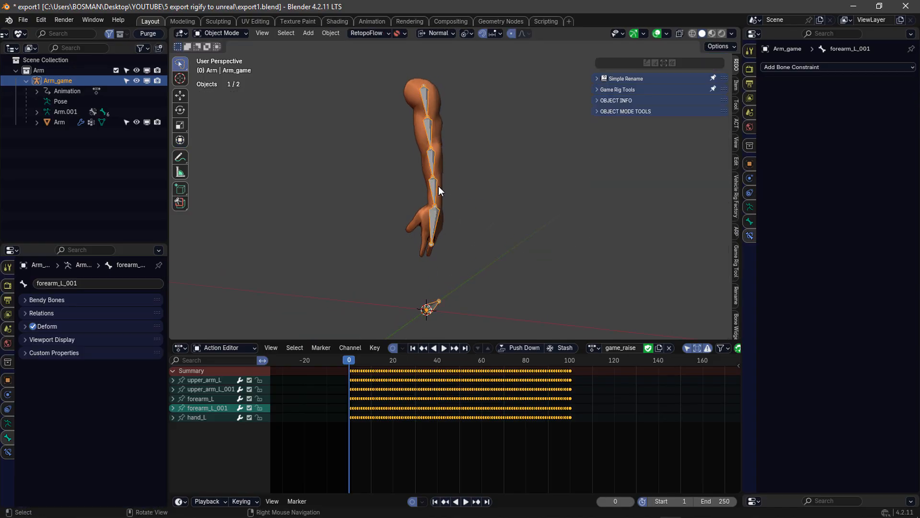
pyautogui.moveTo(470, 251); pyautogui.dragTo(446, 245, button='middle')
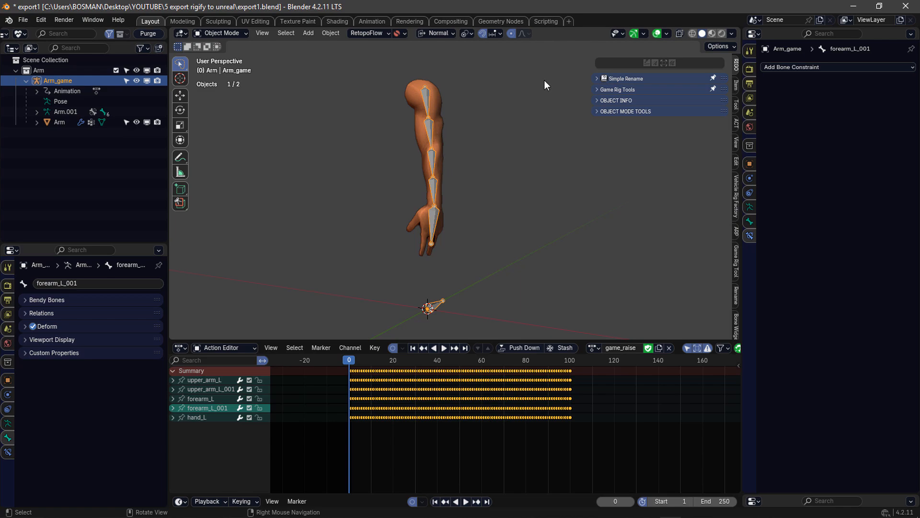
pyautogui.click(439, 184)
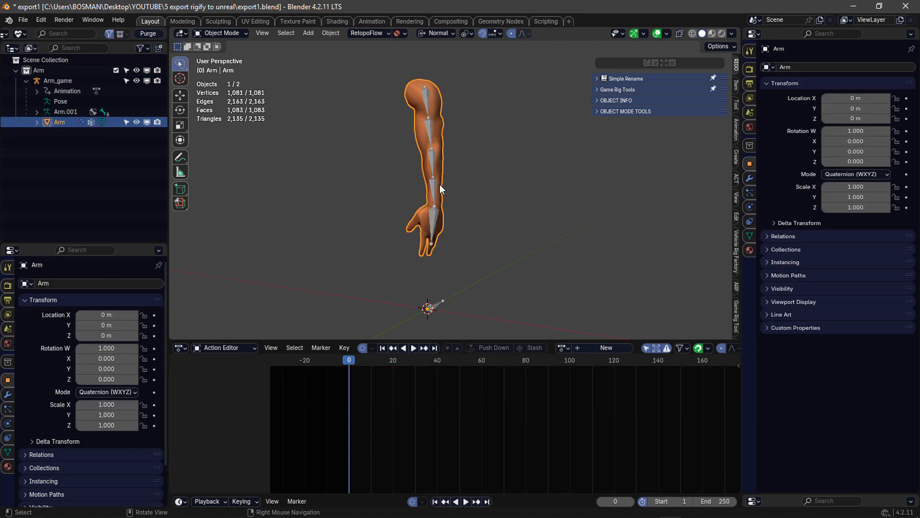
# Step: Add Arm_game to the selection with the Arm mesh and set up an FBX export with the UE2 preset
pyautogui.keyDown('ctrl'); pyautogui.click(56, 80); pyautogui.keyUp('ctrl')
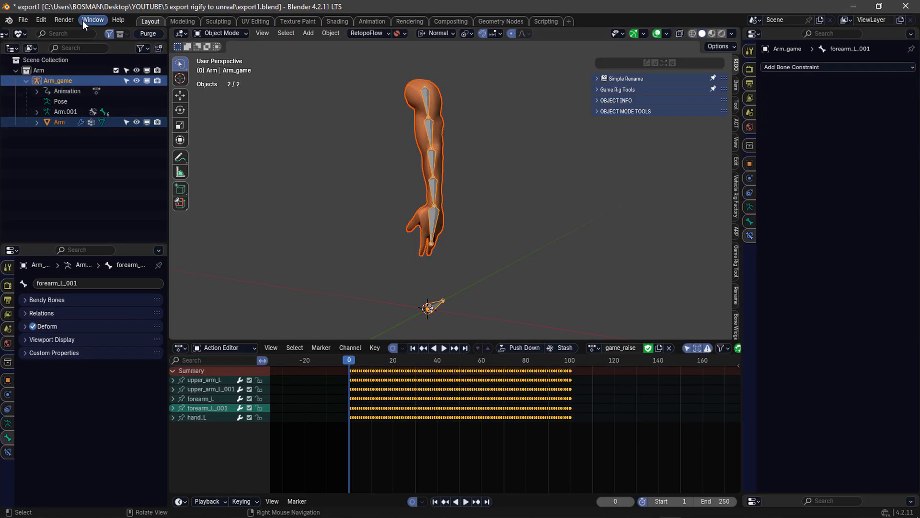
pyautogui.click(23, 20)
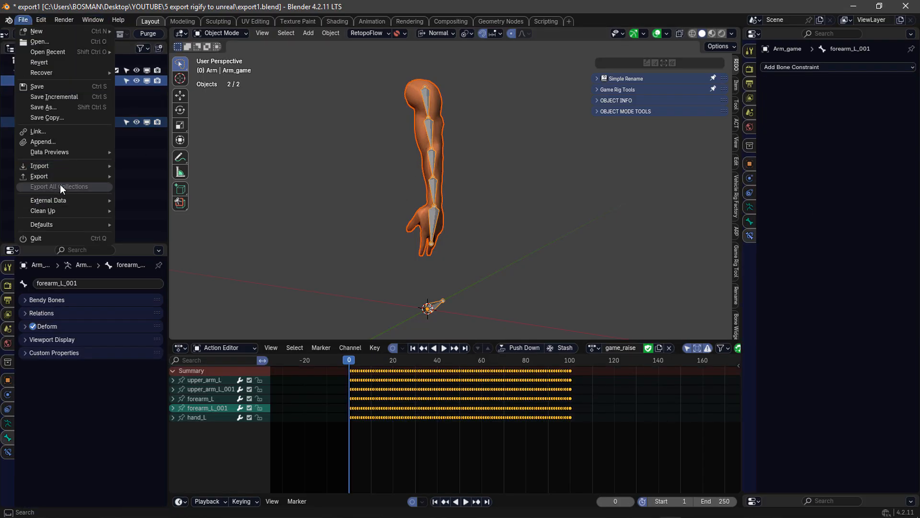
pyautogui.moveTo(57, 177)
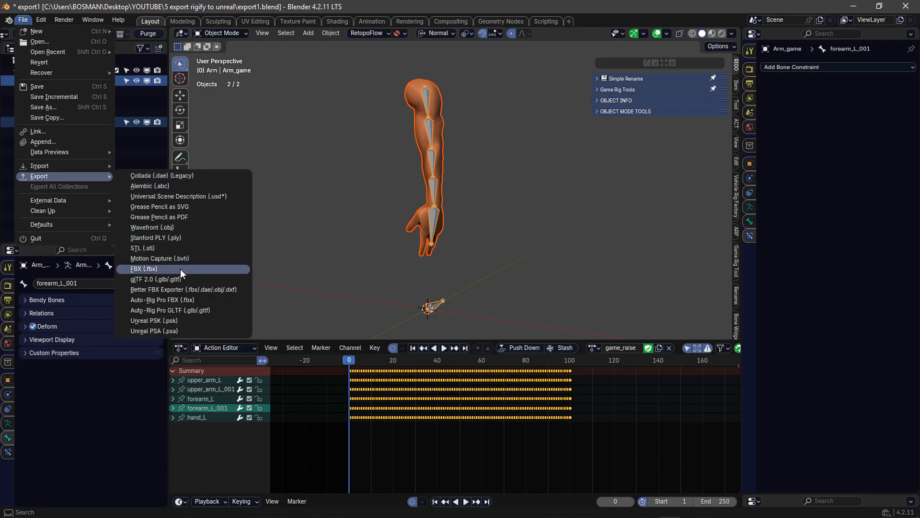
pyautogui.click(198, 268)
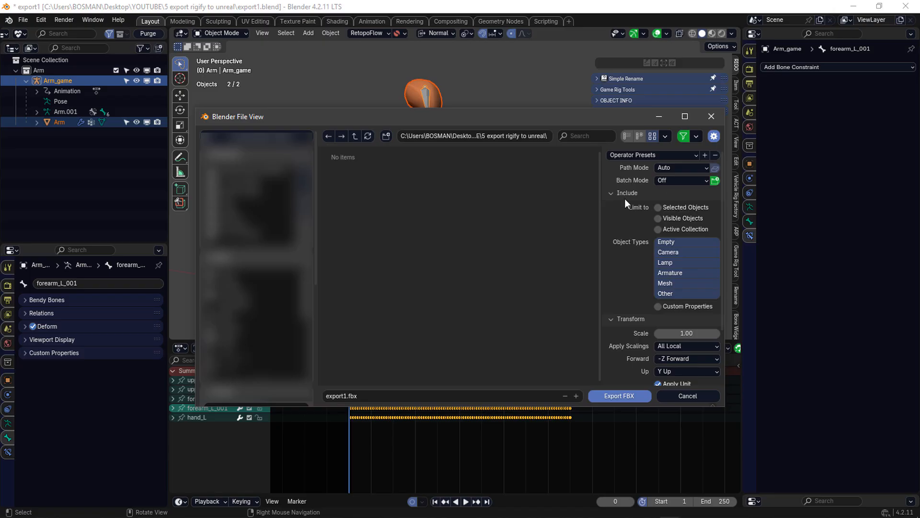
pyautogui.click(642, 156)
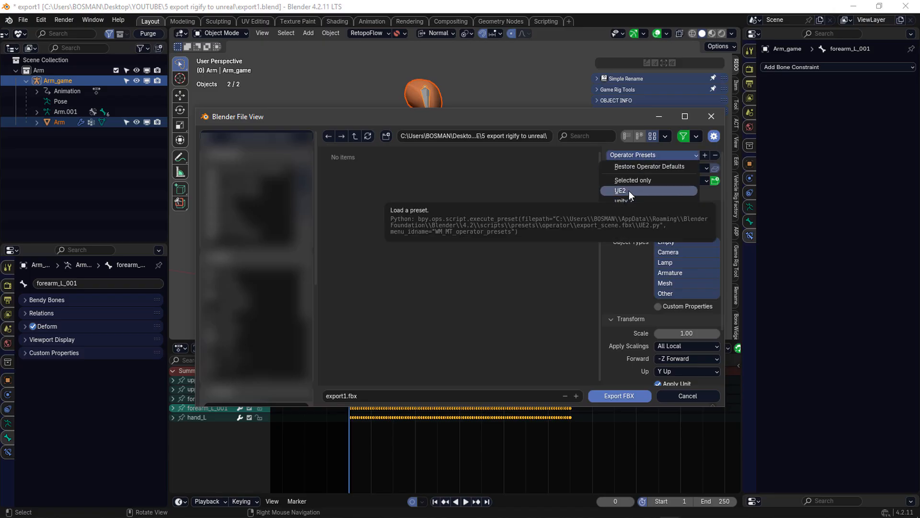
pyautogui.click(629, 191)
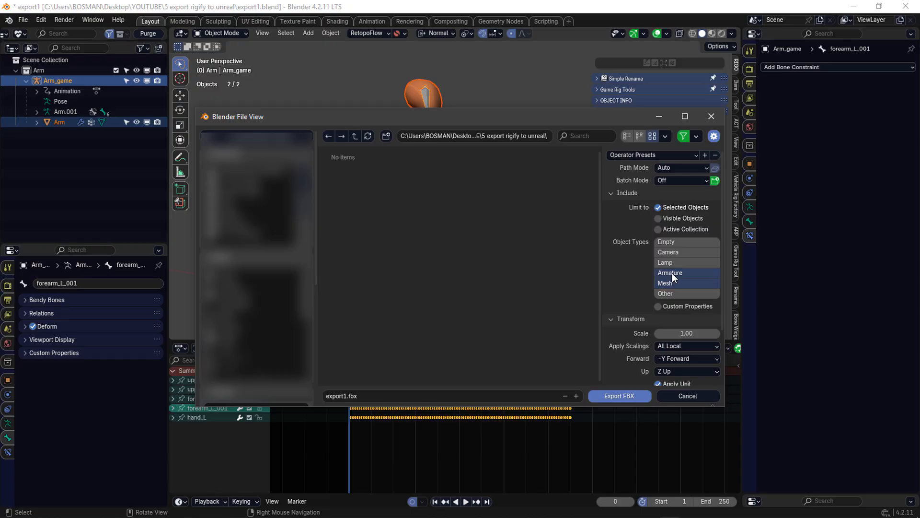
# Step: Examine the FBX export settings for object types, transform, geometry, armature and animation
pyautogui.scroll(-2, 665, 281)
pyautogui.scroll(-1, 680, 287)
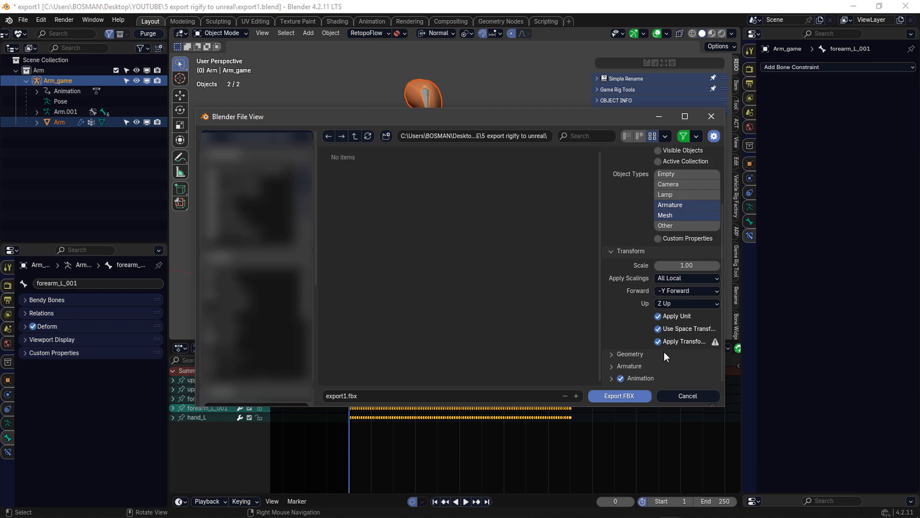
pyautogui.click(625, 355)
pyautogui.scroll(-5, 625, 350)
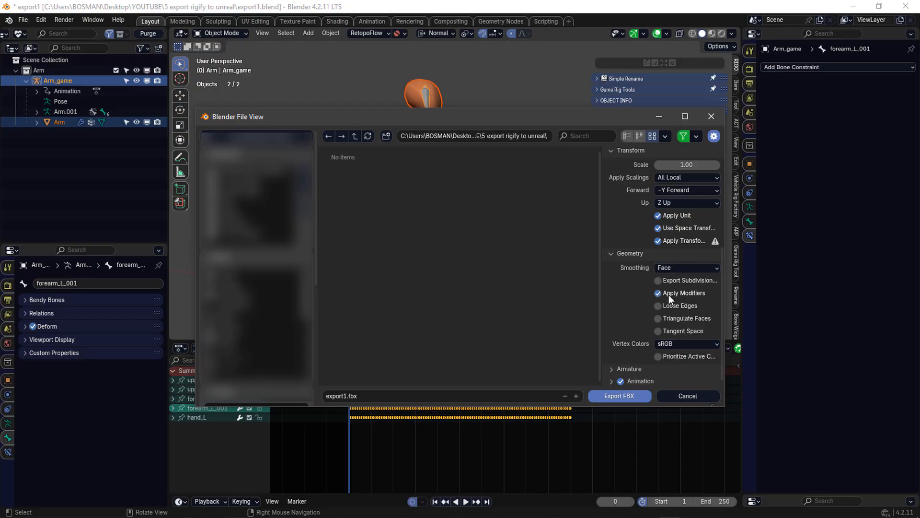
pyautogui.scroll(-1, 661, 338)
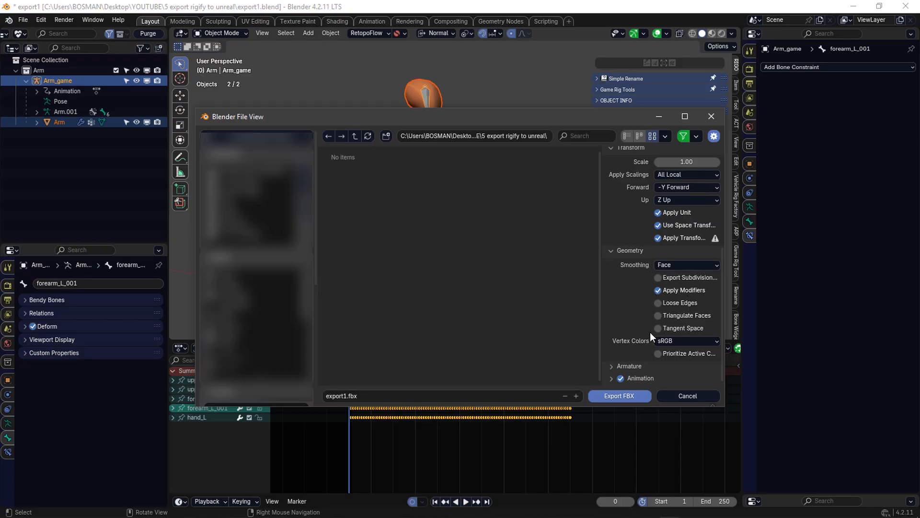
pyautogui.click(625, 255)
pyautogui.click(628, 366)
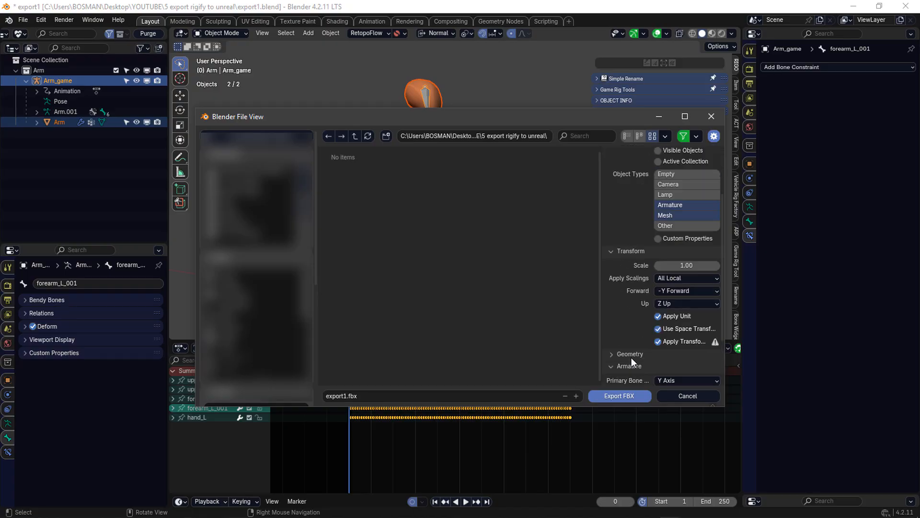
pyautogui.scroll(-3, 631, 358)
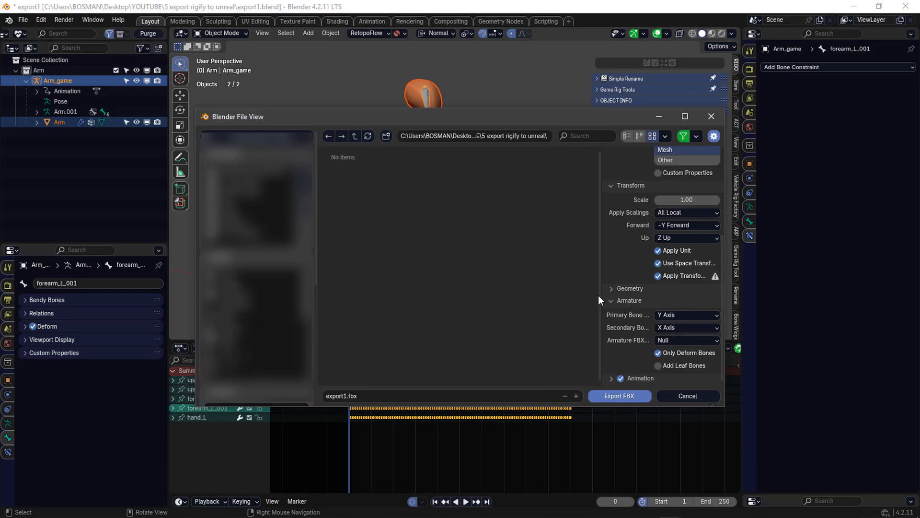
pyautogui.click(632, 300)
pyautogui.click(609, 379)
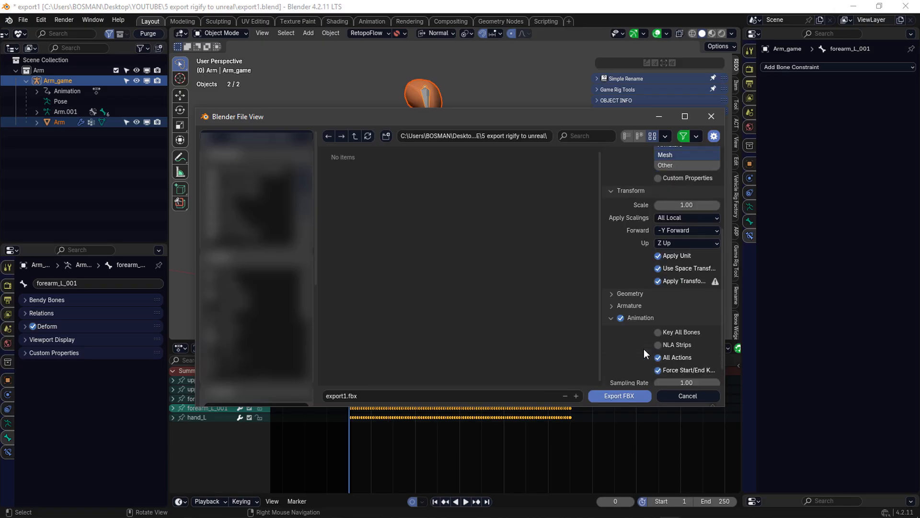
pyautogui.scroll(-1, 632, 326)
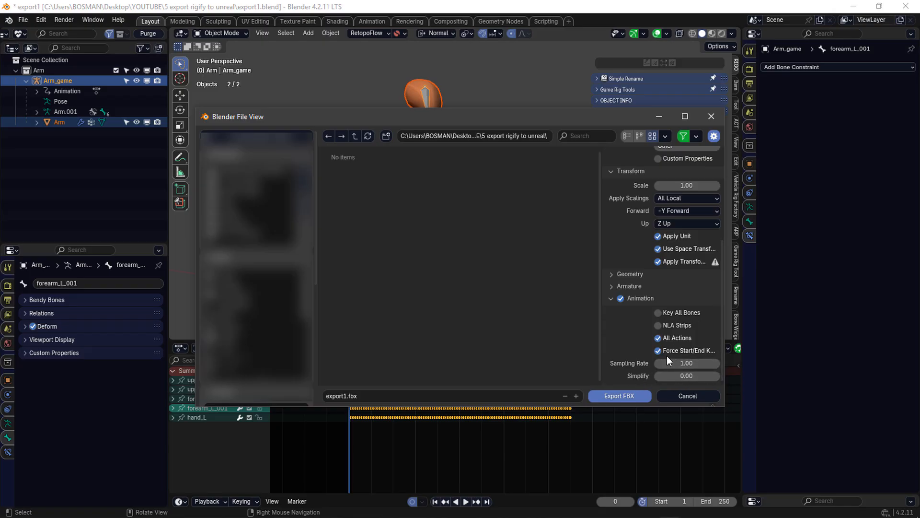
pyautogui.scroll(8, 628, 326)
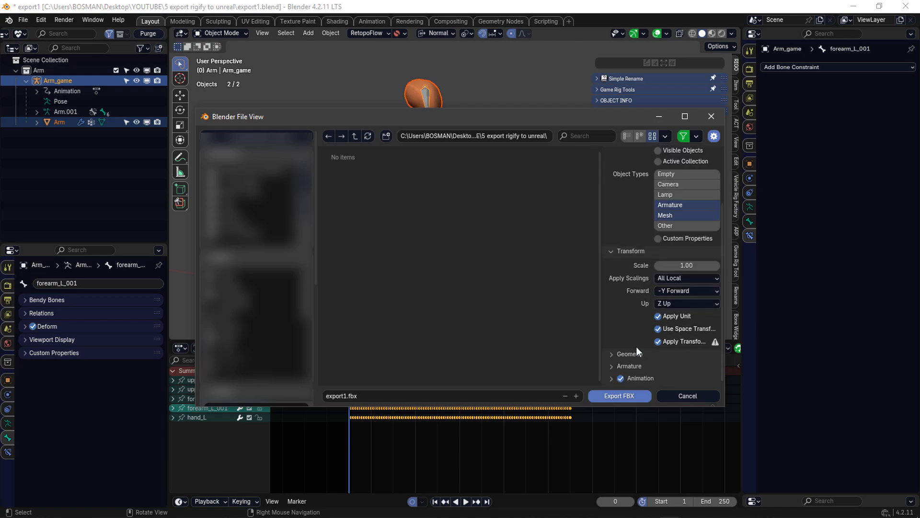
# Step: Name the export file arm and export the selected objects as FBX
pyautogui.click(367, 395)
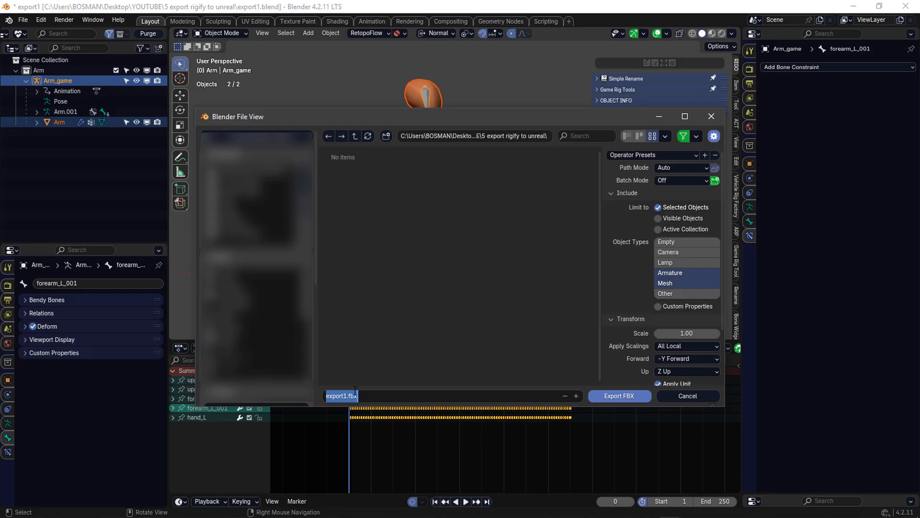
pyautogui.write('arm')
pyautogui.press('Return')
pyautogui.click(616, 397)
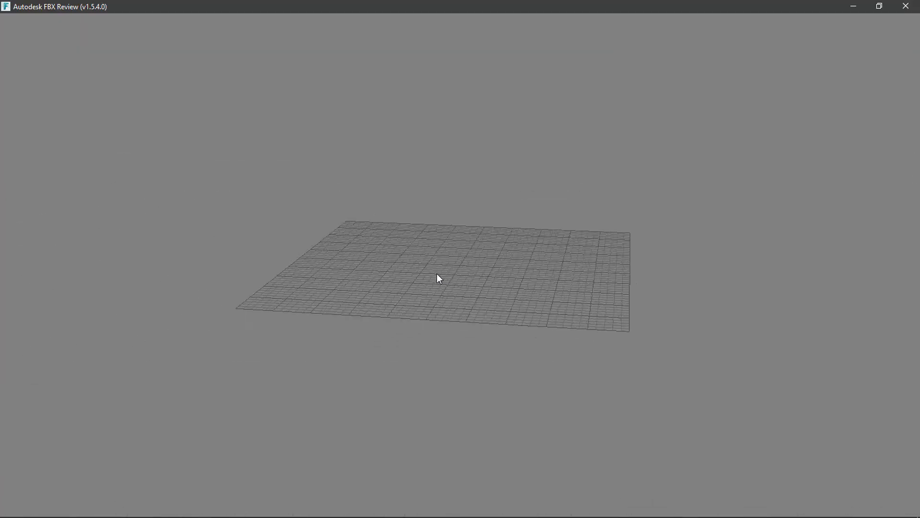
# Step: Switch to Autodesk FBX Review and load arm.fbx from the export folder
pyautogui.moveTo(438, 278); pyautogui.dragTo(482, 271)
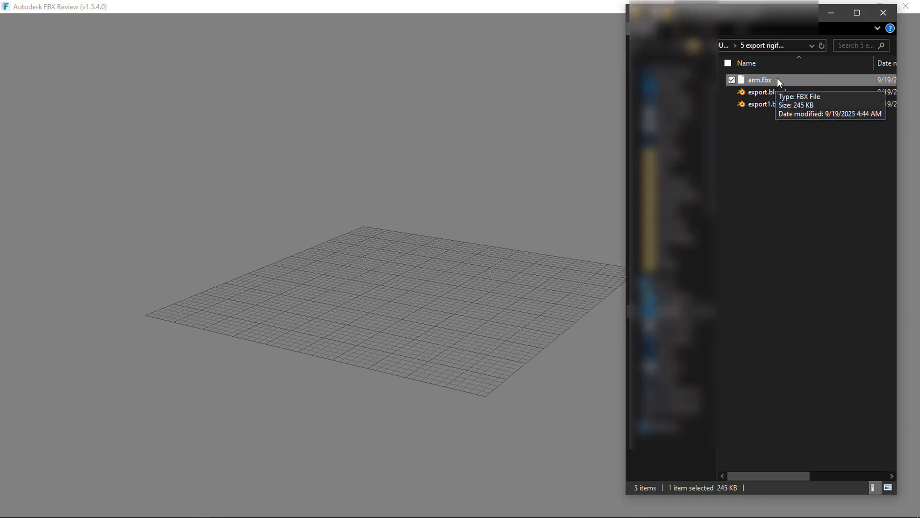
pyautogui.moveTo(778, 78); pyautogui.dragTo(416, 277)
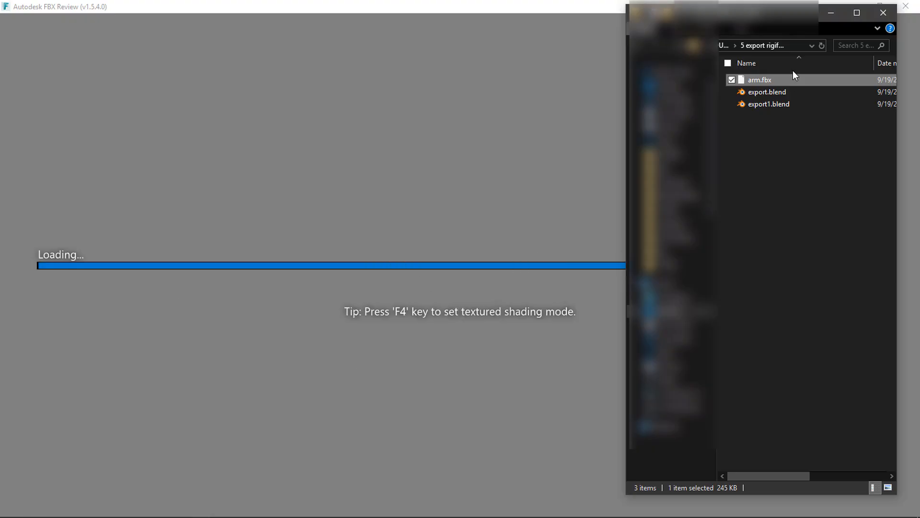
pyautogui.click(578, 235)
pyautogui.moveTo(497, 178); pyautogui.dragTo(548, 230)
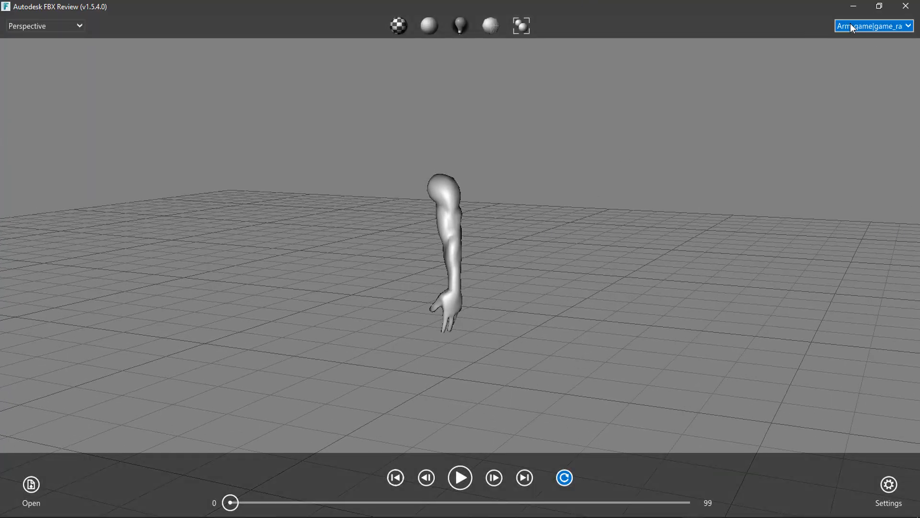
# Step: Play the Arm_game game_raise animation and inspect the arm's motion from another angle
pyautogui.click(852, 26)
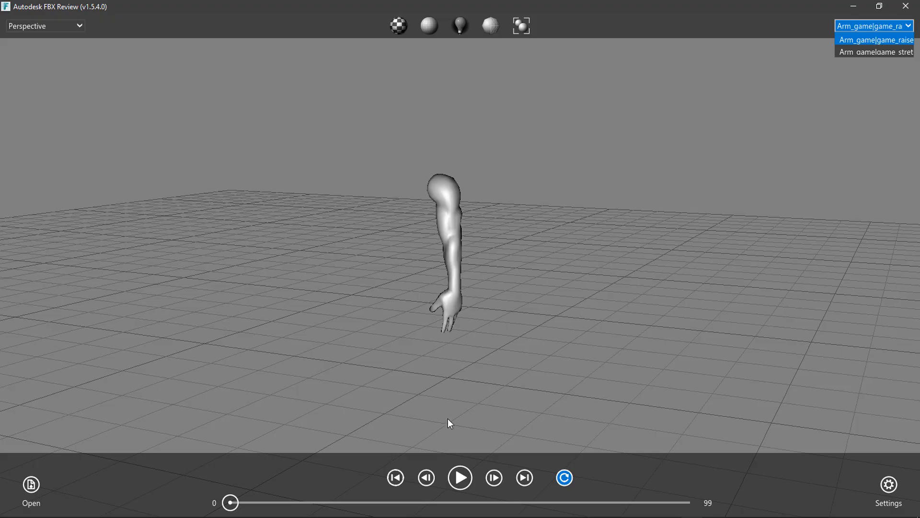
pyautogui.click(461, 478)
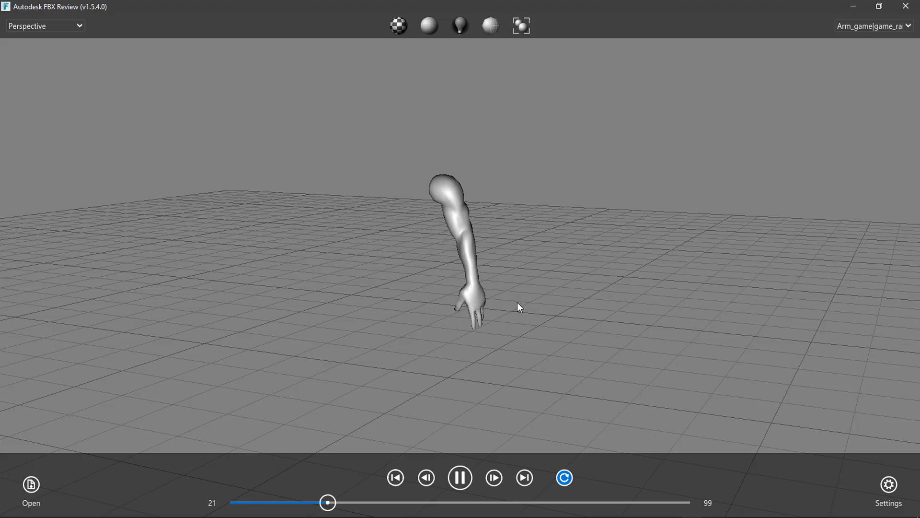
pyautogui.moveTo(508, 339); pyautogui.dragTo(536, 337)
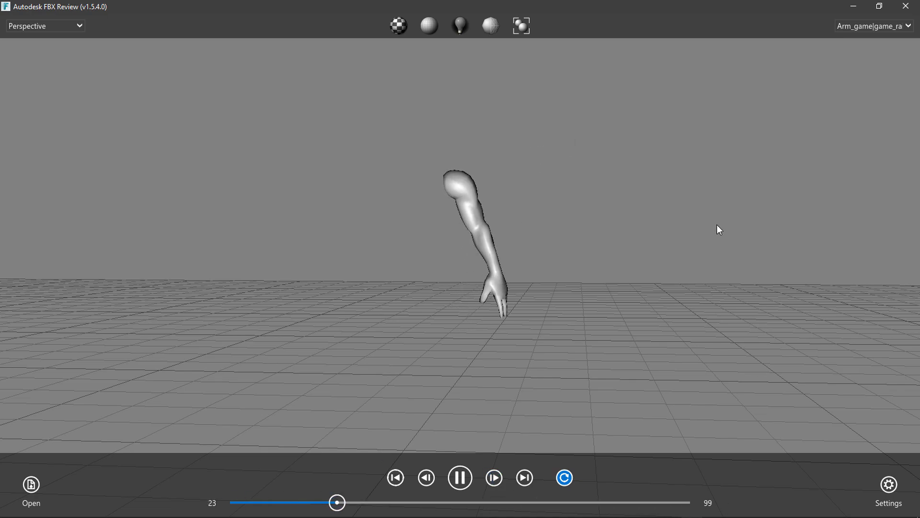
# Step: Switch playback to the Arm_game game_stretch animation and inspect the arm's stretching from several angles
pyautogui.click(864, 25)
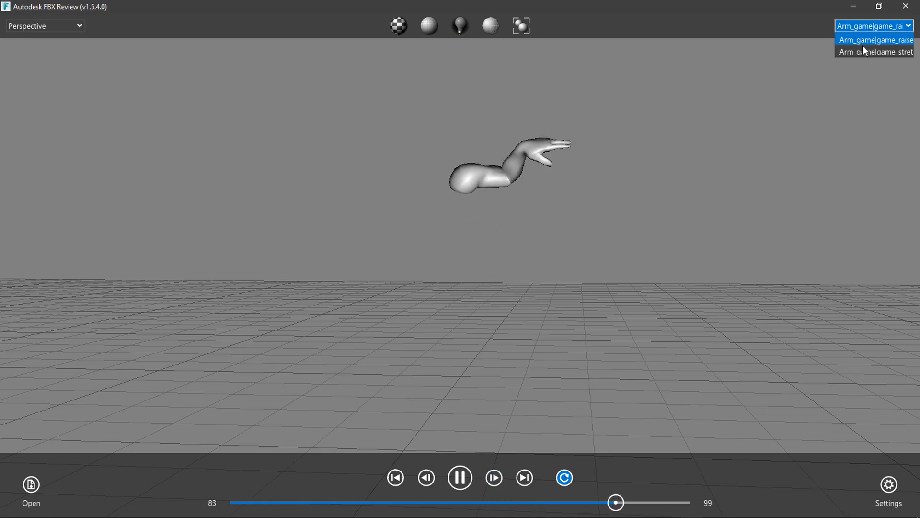
pyautogui.click(864, 52)
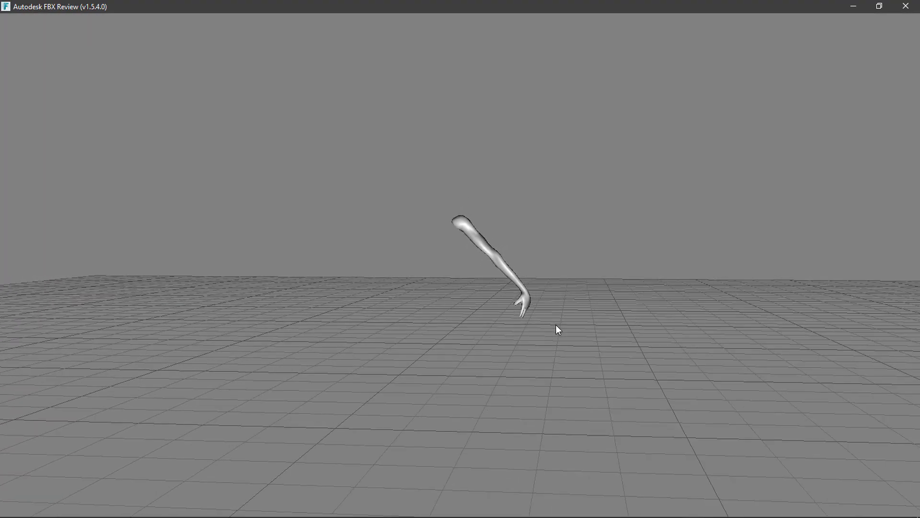
pyautogui.moveTo(566, 332); pyautogui.dragTo(414, 266)
pyautogui.moveTo(450, 216); pyautogui.dragTo(231, 200)
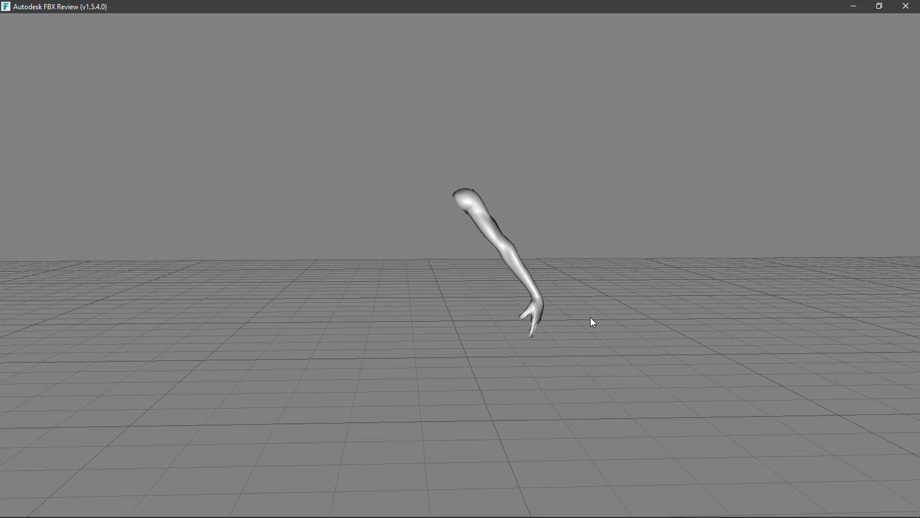
pyautogui.moveTo(592, 312); pyautogui.dragTo(588, 274)
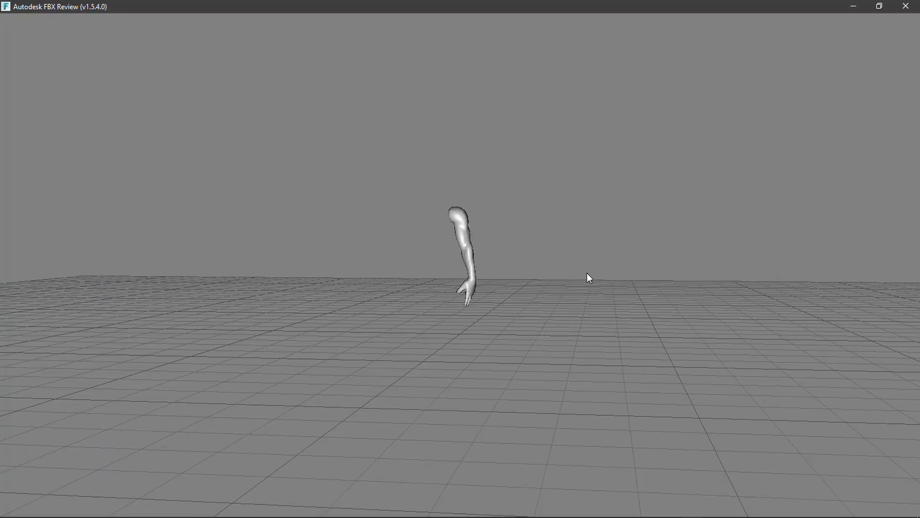